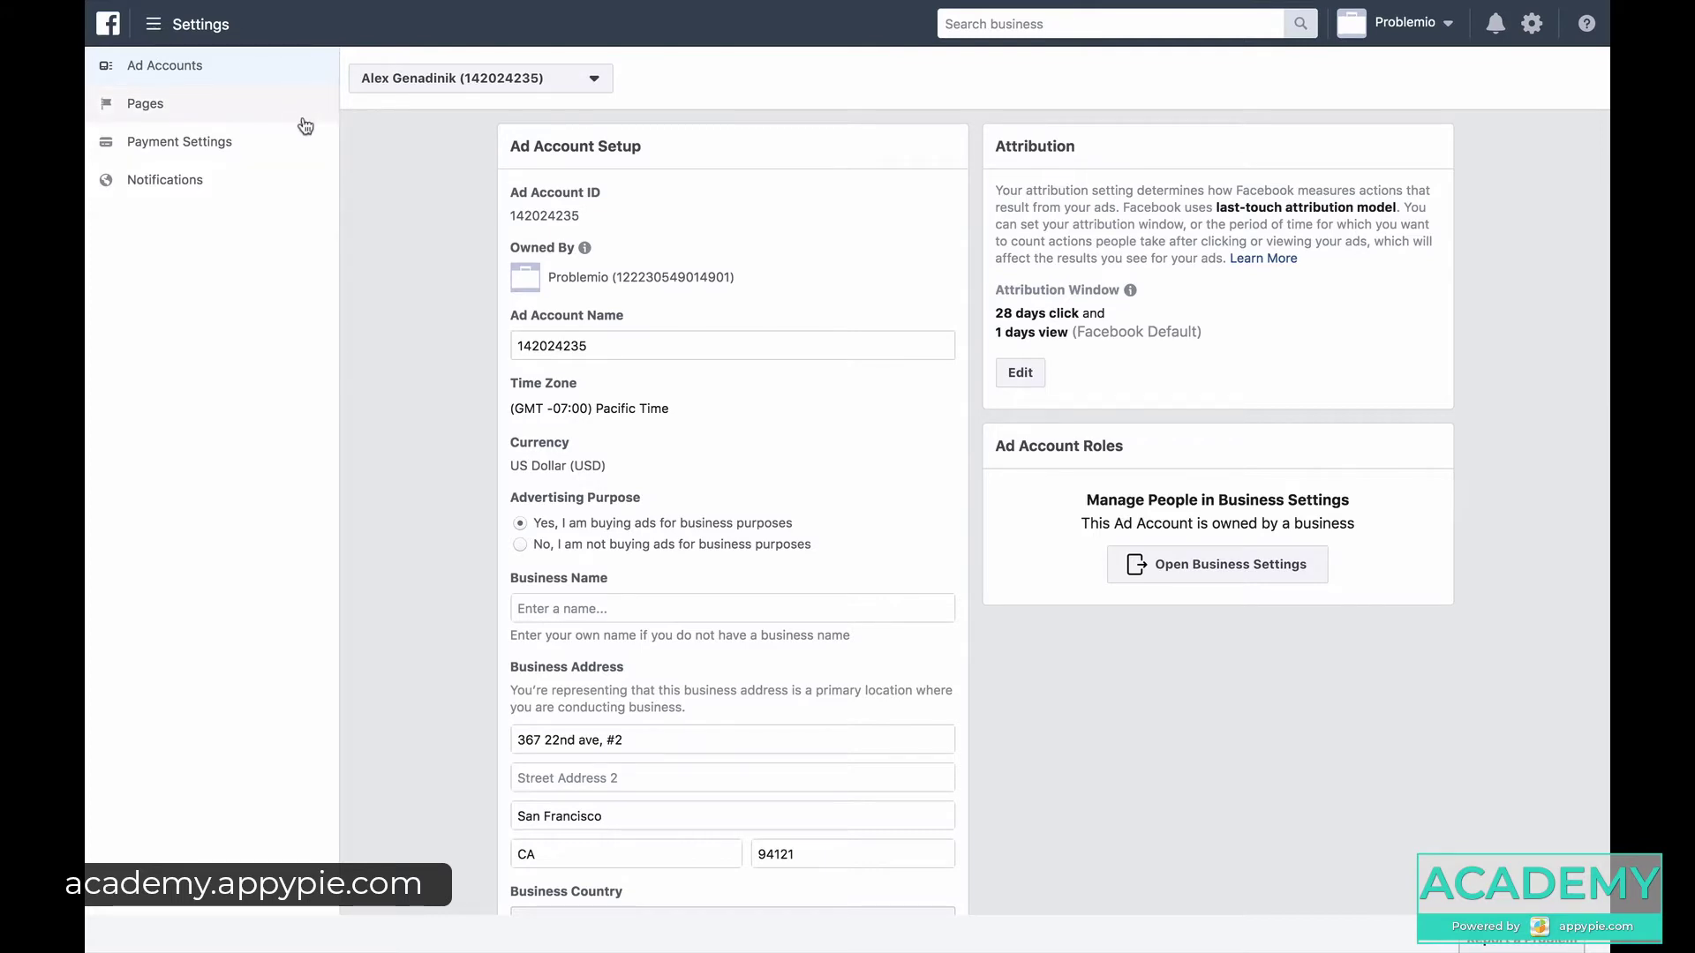
Open Ads Manager from All Tools and start a new campaign from the Campaigns tab.
click(155, 27)
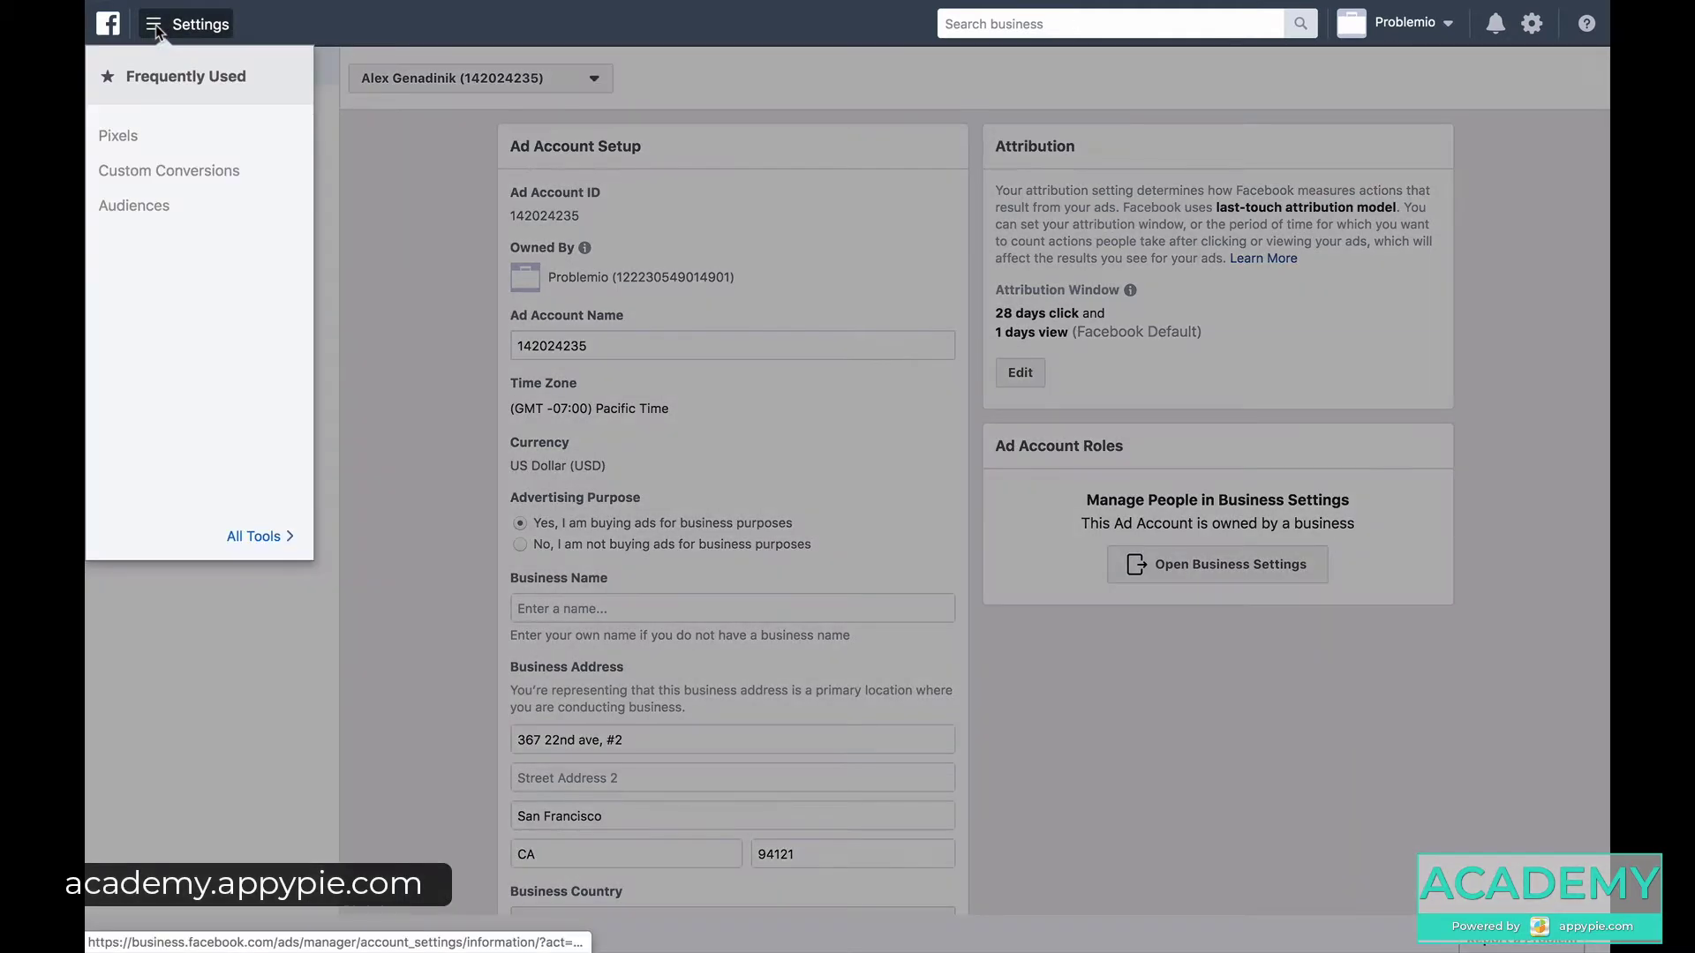
click(250, 538)
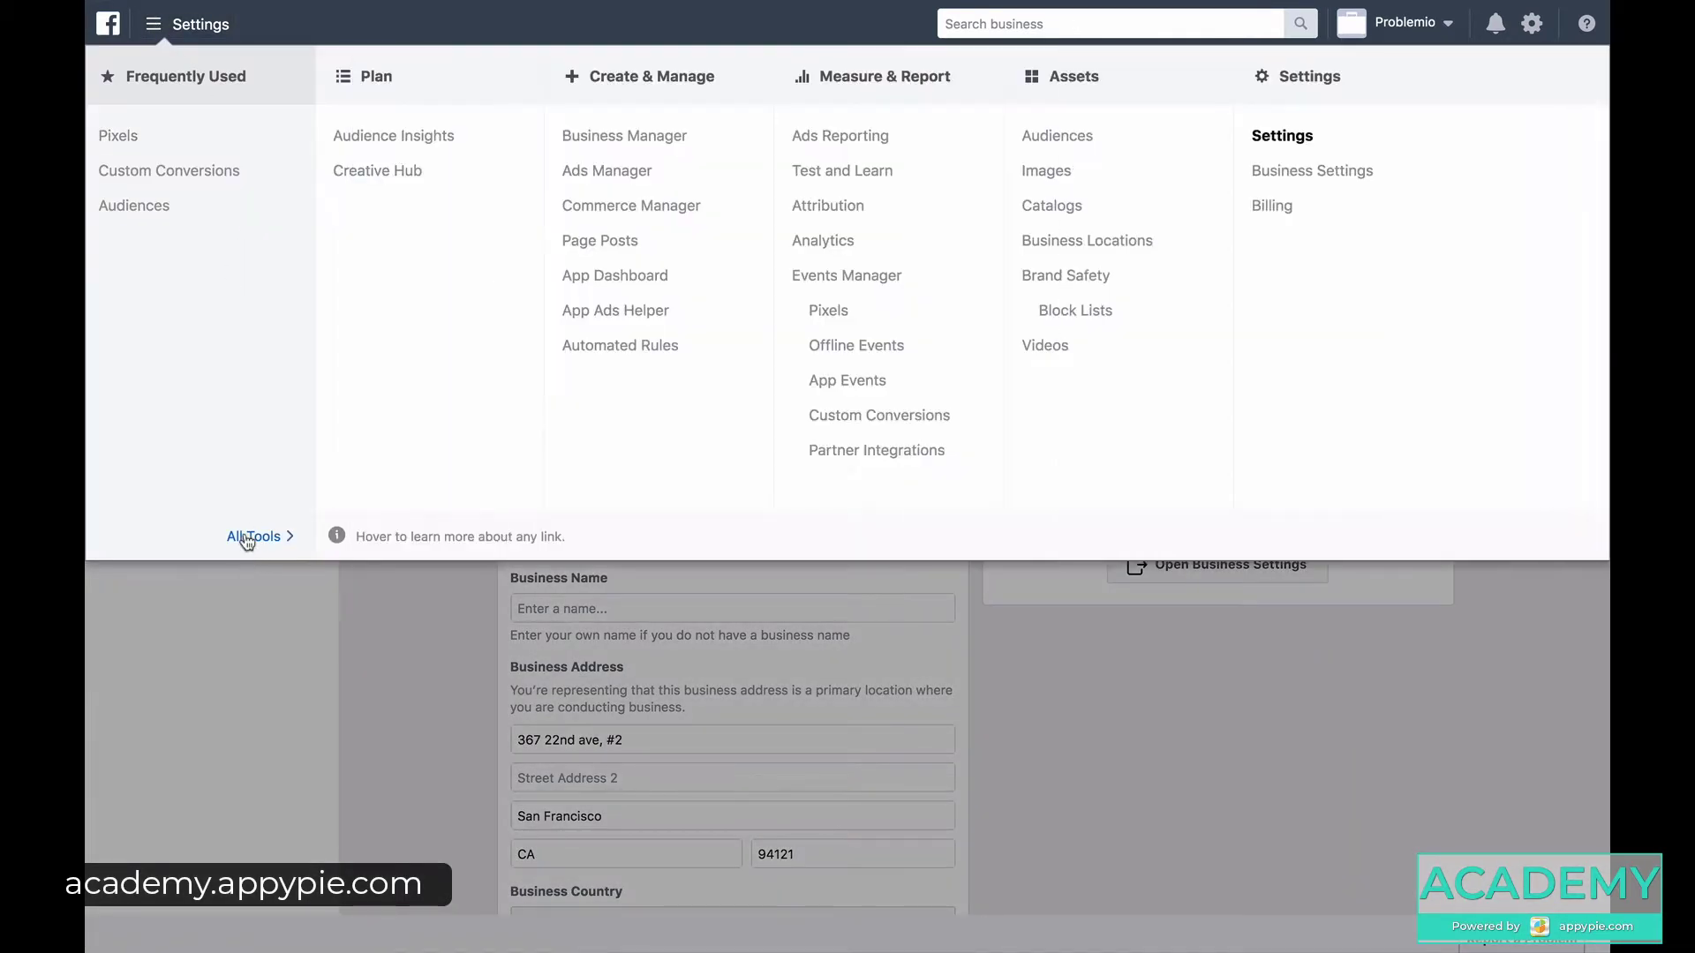
click(593, 176)
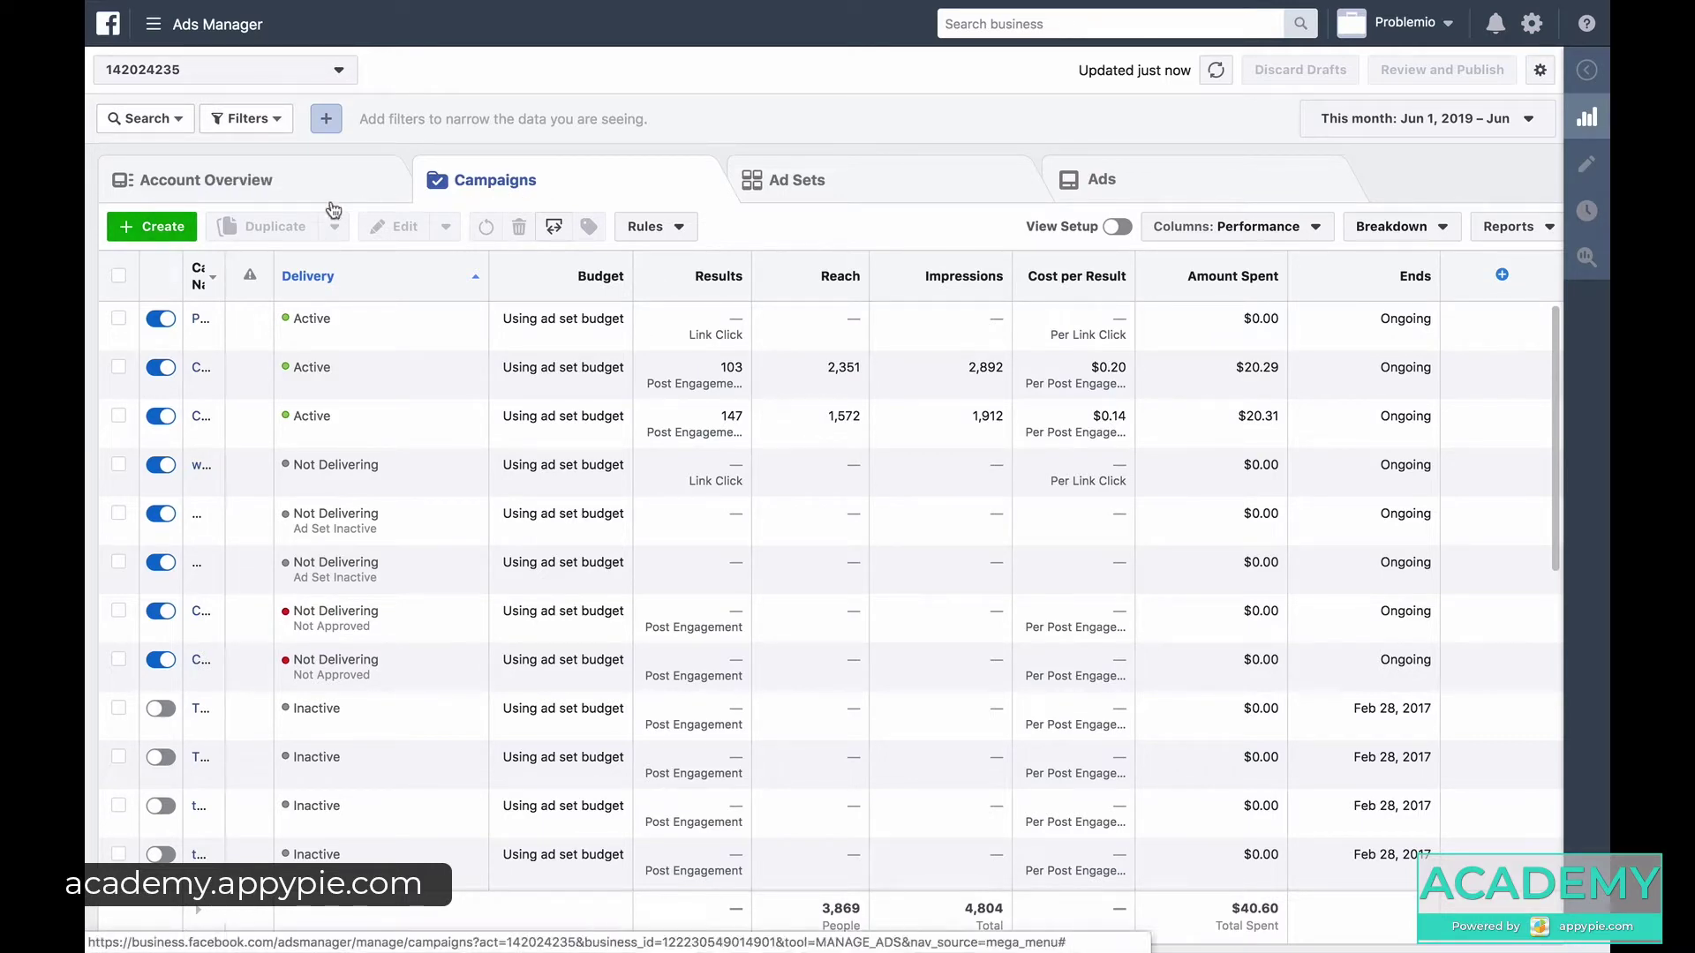
click(164, 228)
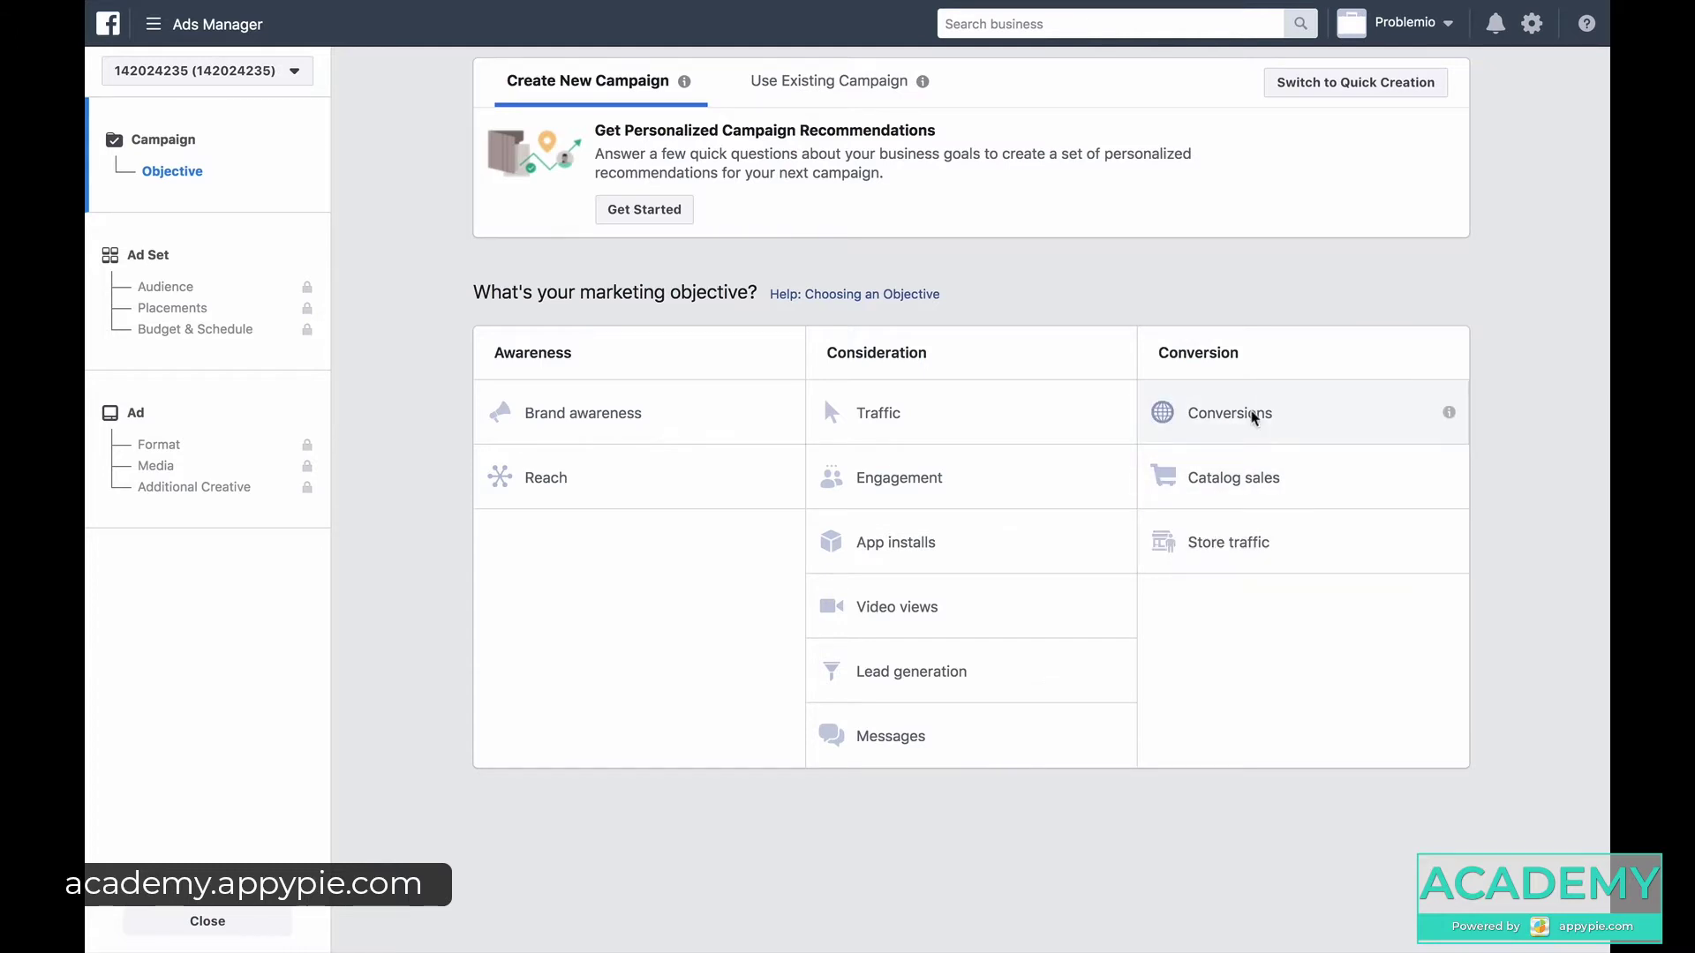
Choose the Conversions objective and append _TEST to make the campaign name Conversions_TEST.
click(1254, 417)
scroll(883, 608, down, 1)
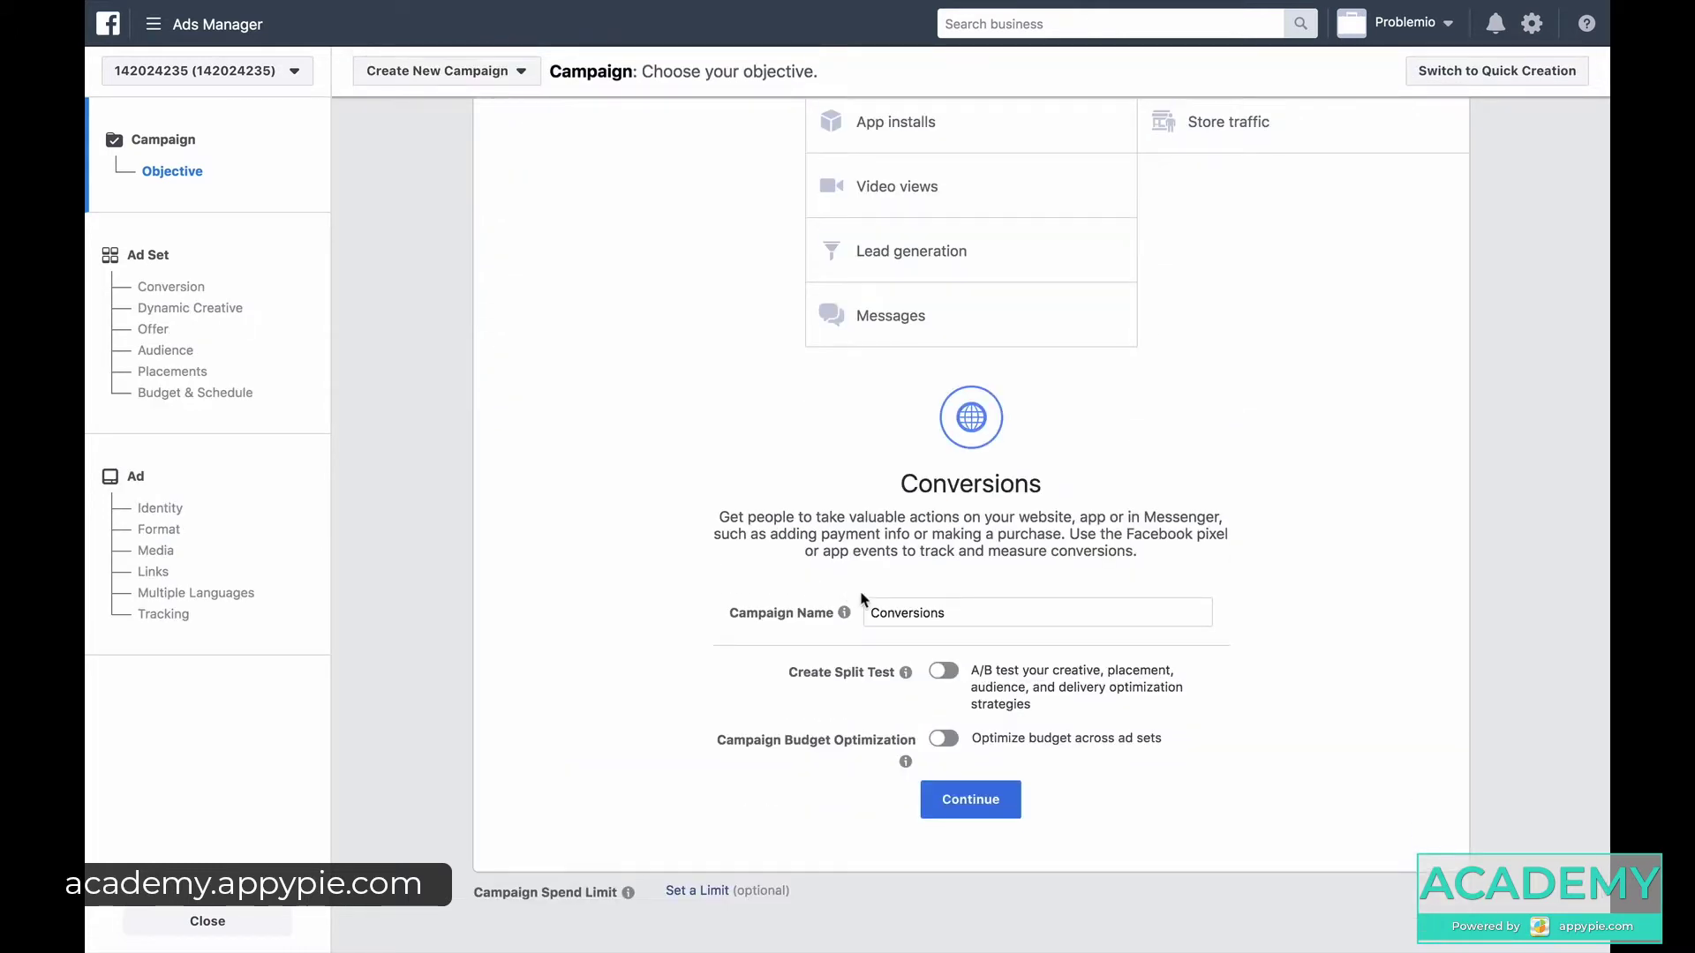
click(961, 606)
text(_TEST)
key(Tab)
drag(985, 605, 867, 609)
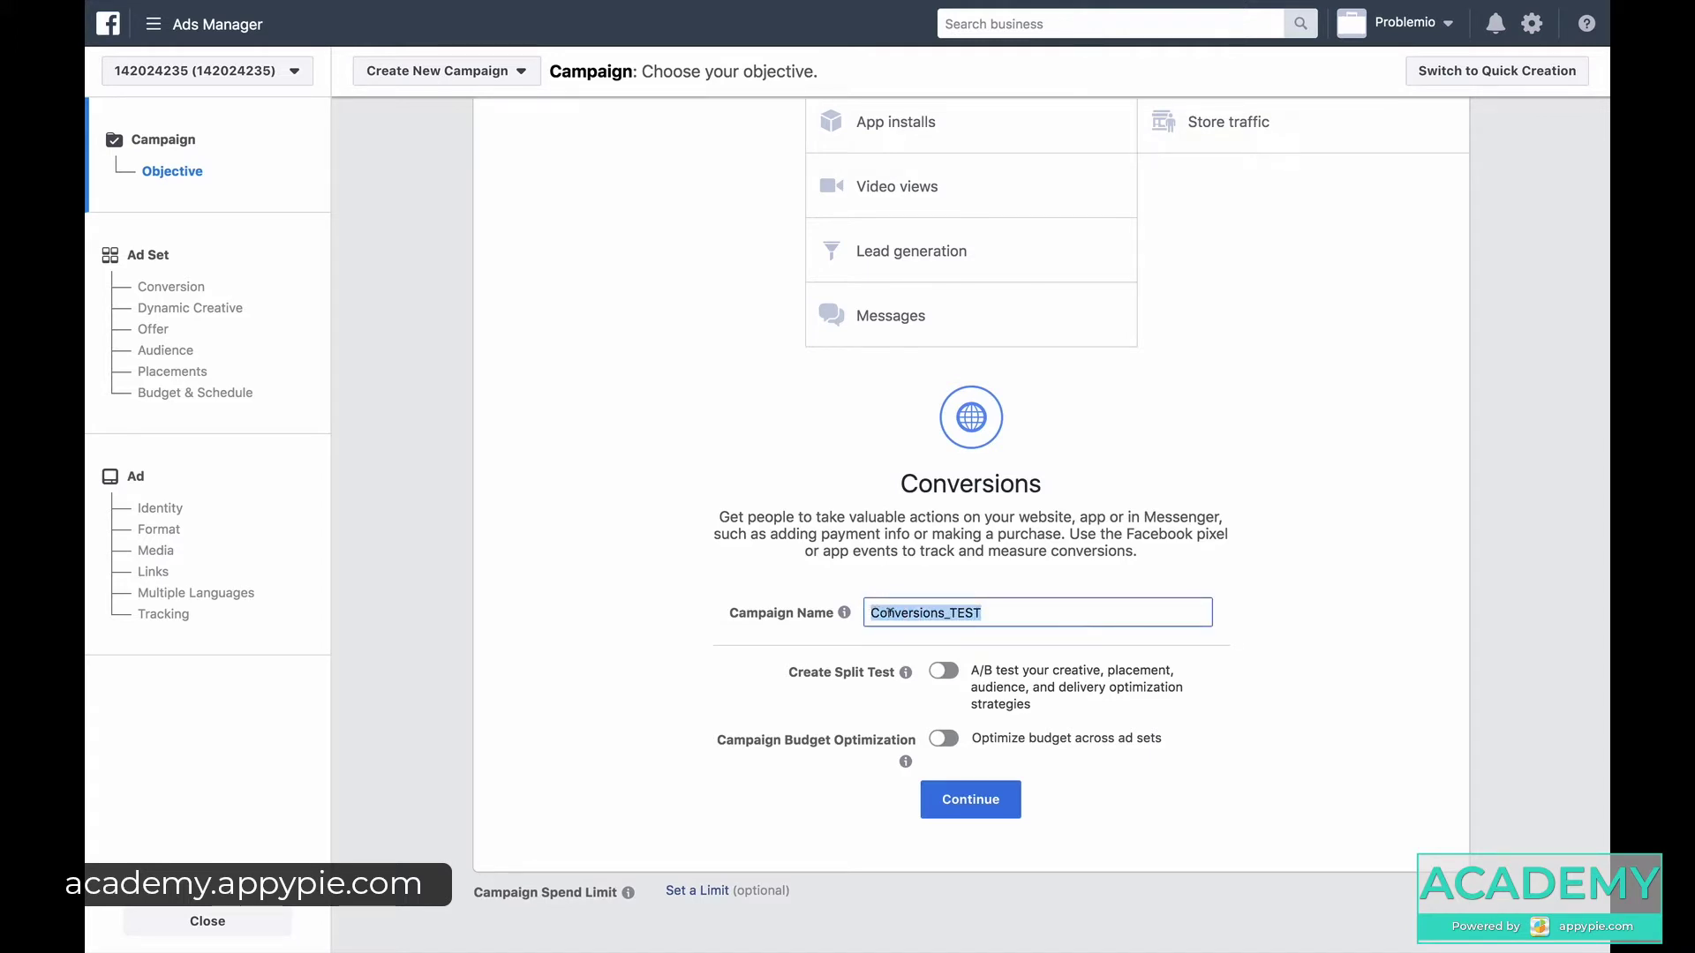
click(890, 609)
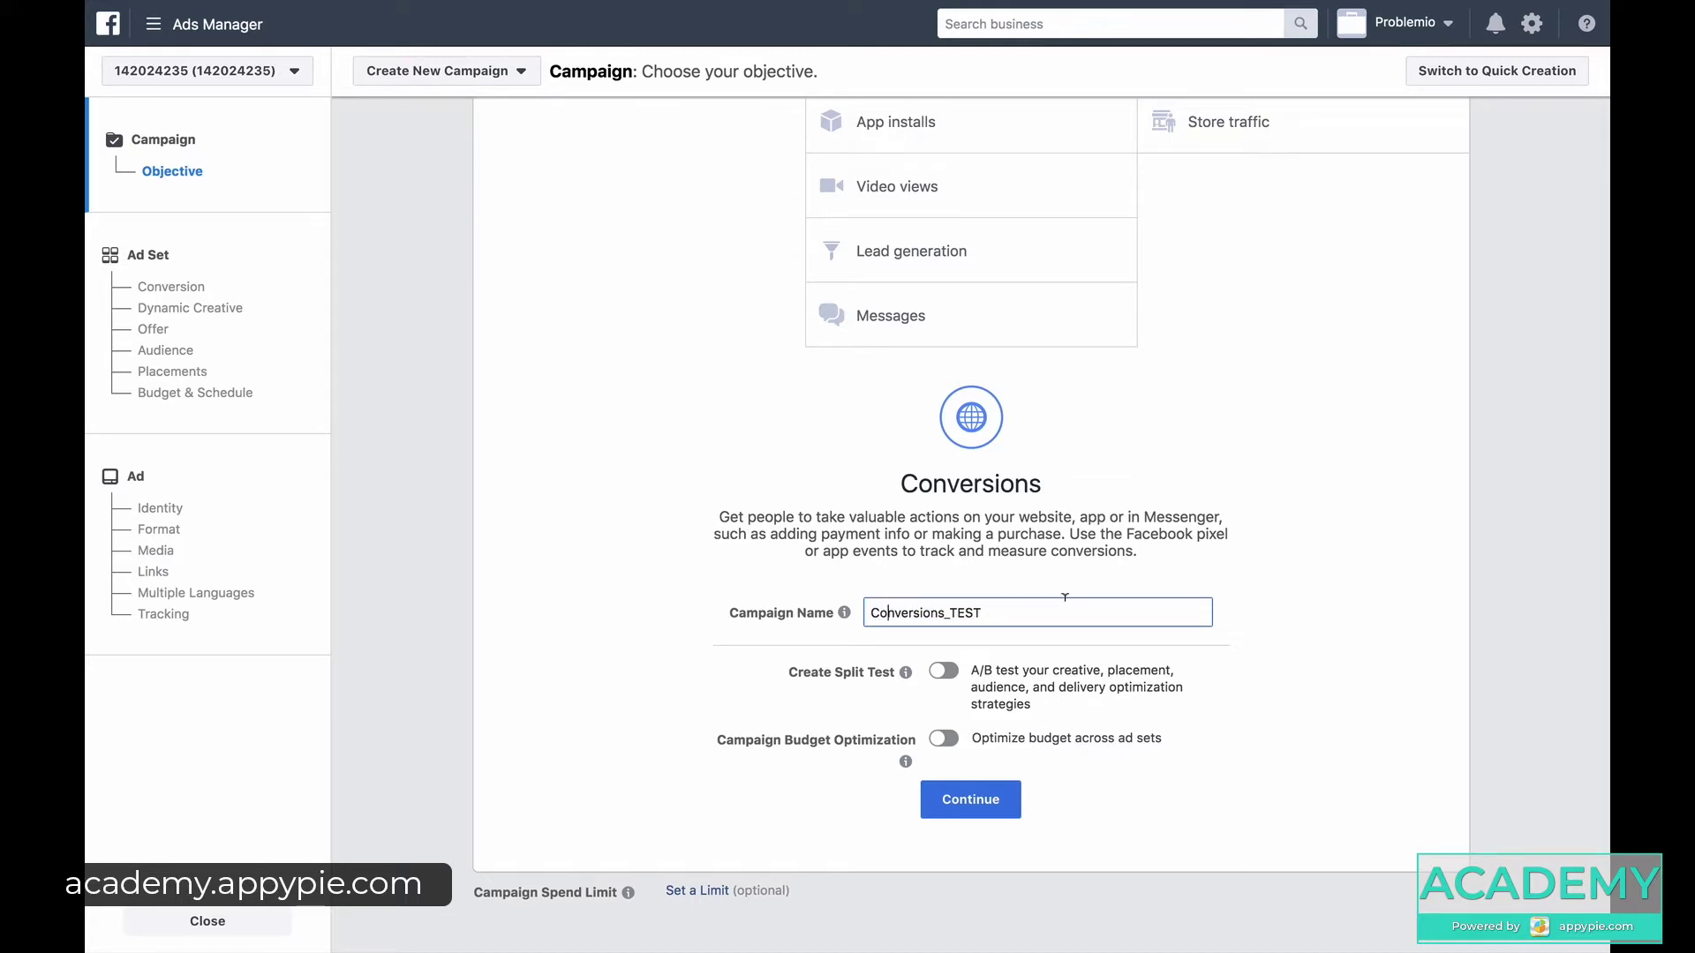
drag(1024, 601, 869, 600)
click(894, 607)
drag(983, 612, 869, 609)
click(869, 610)
mouse_move(894, 682)
Continue to the ad set, rename it TEST_AD_SET, and choose a website conversion event.
click(964, 798)
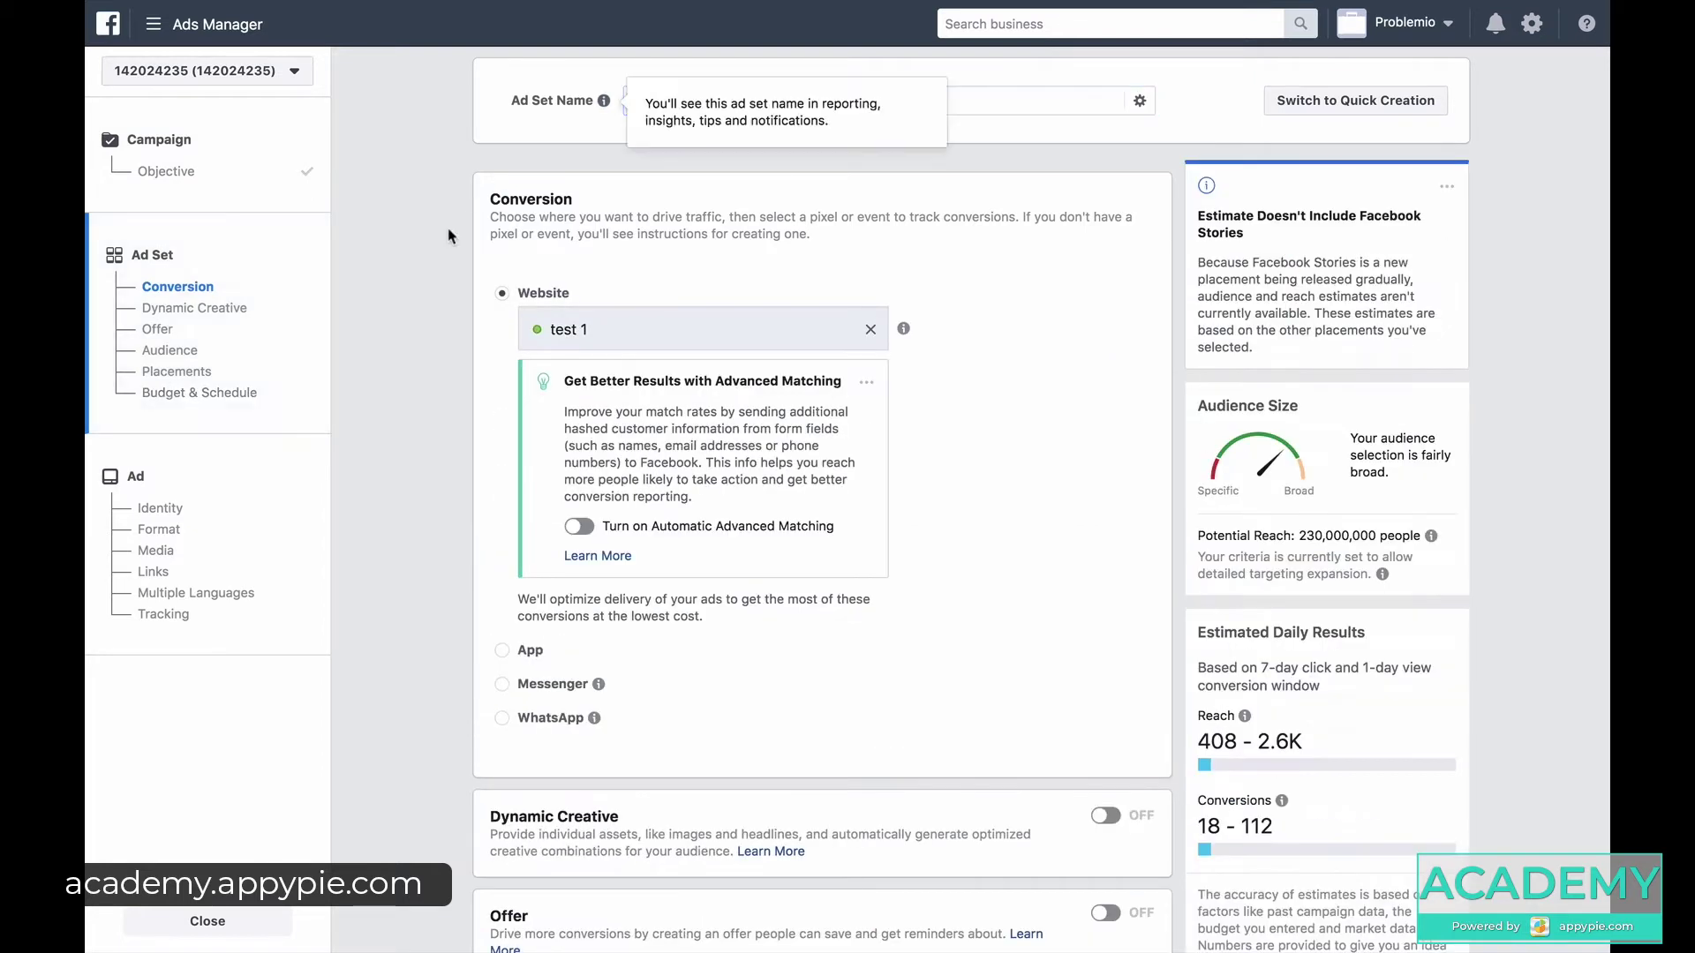
drag(684, 100, 623, 103)
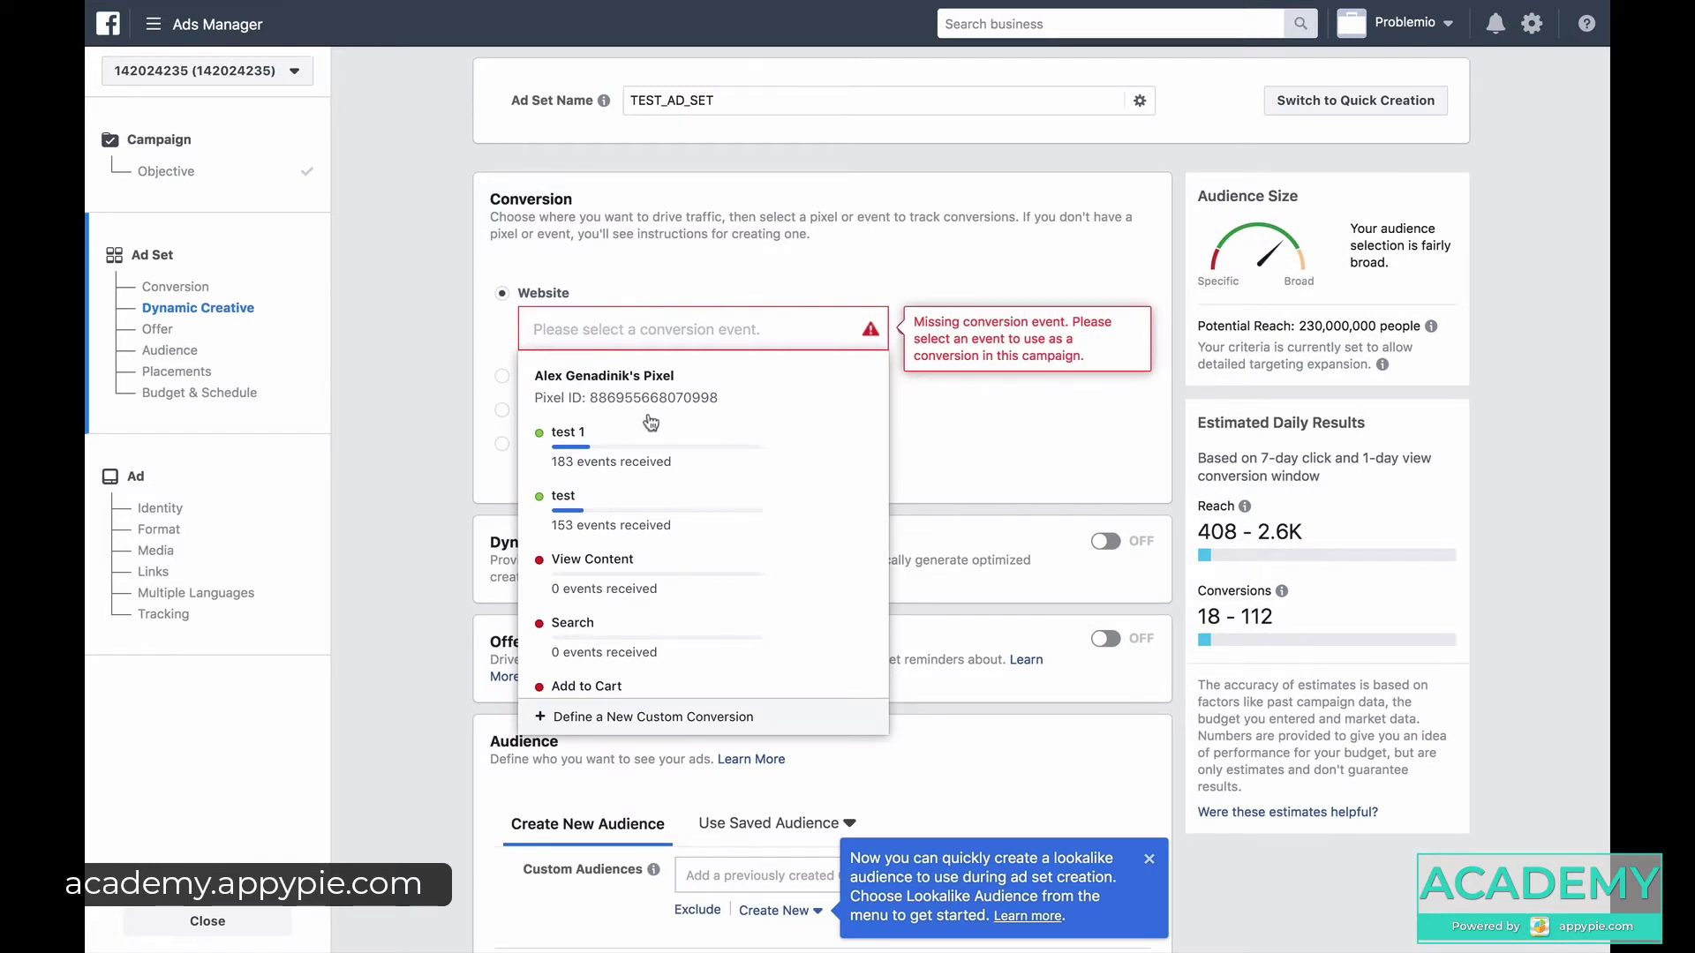
click(618, 442)
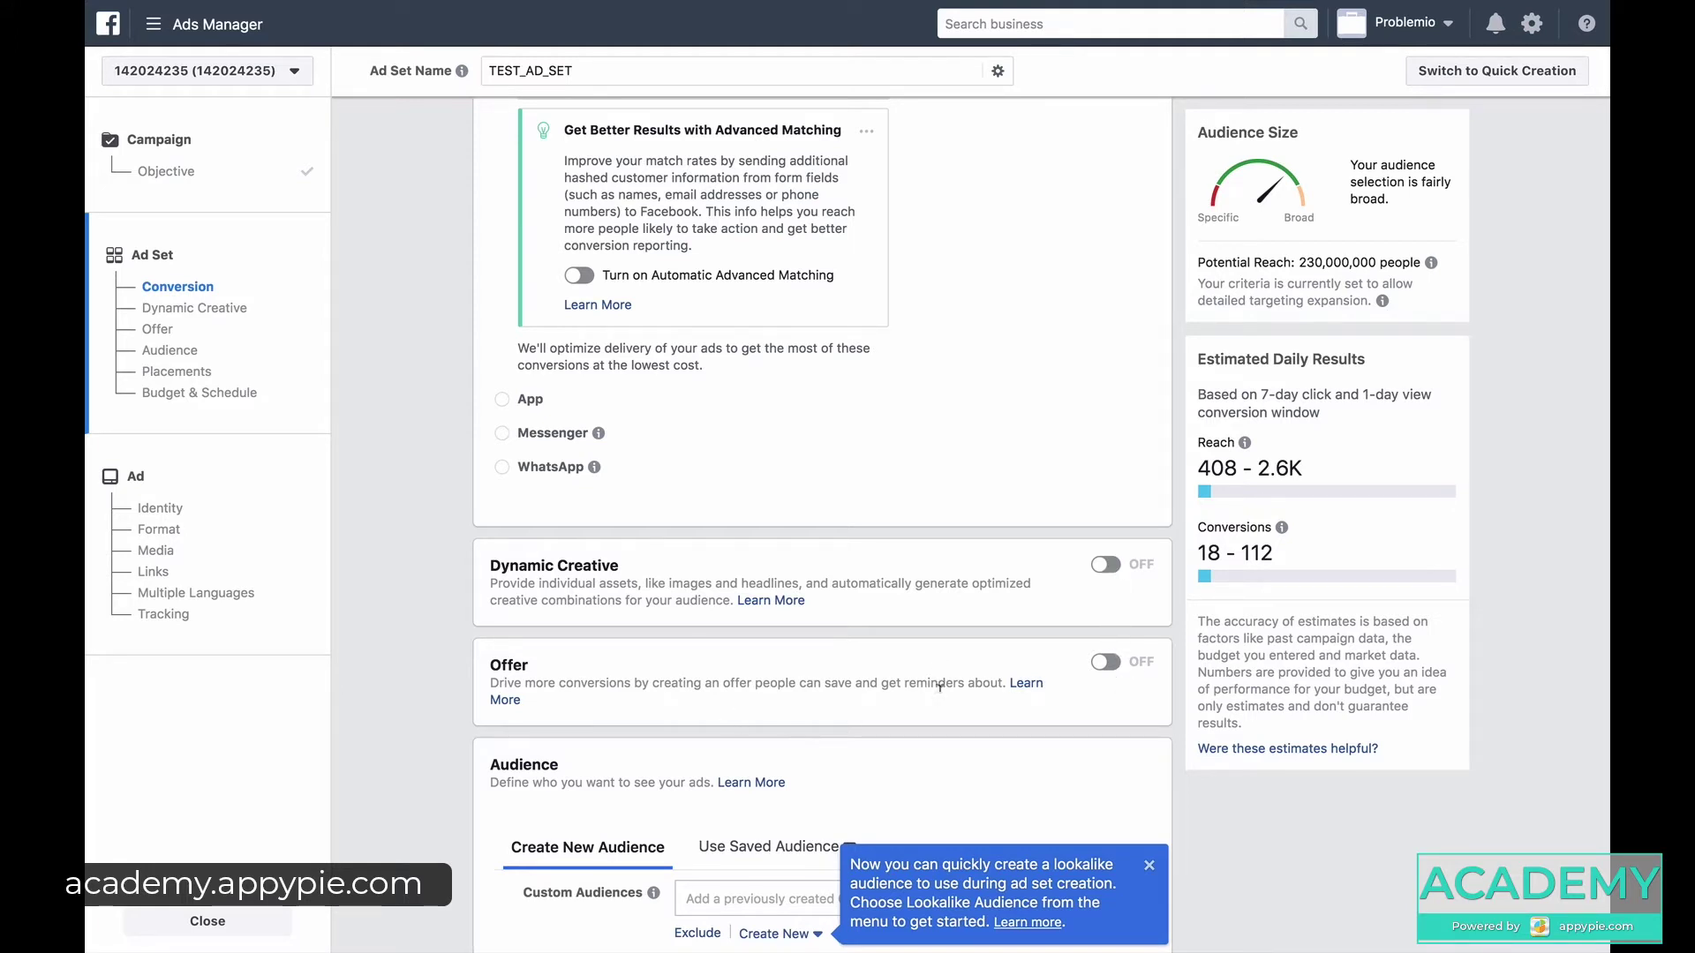
scroll(949, 716, down, 6)
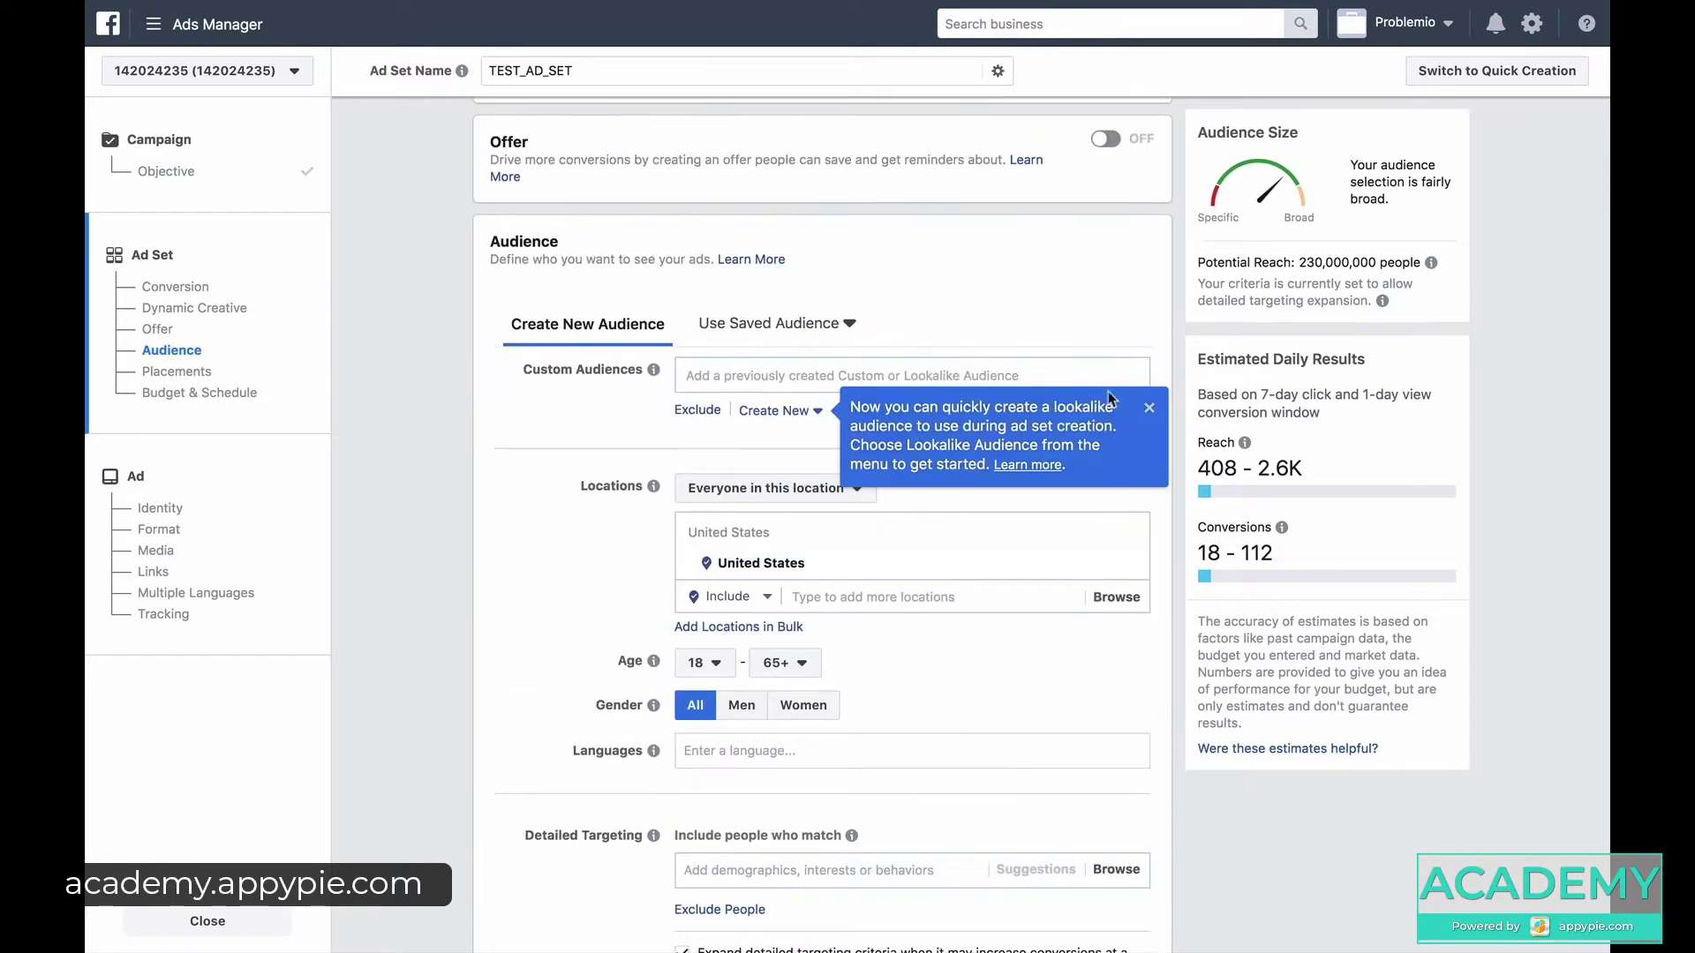
click(1148, 412)
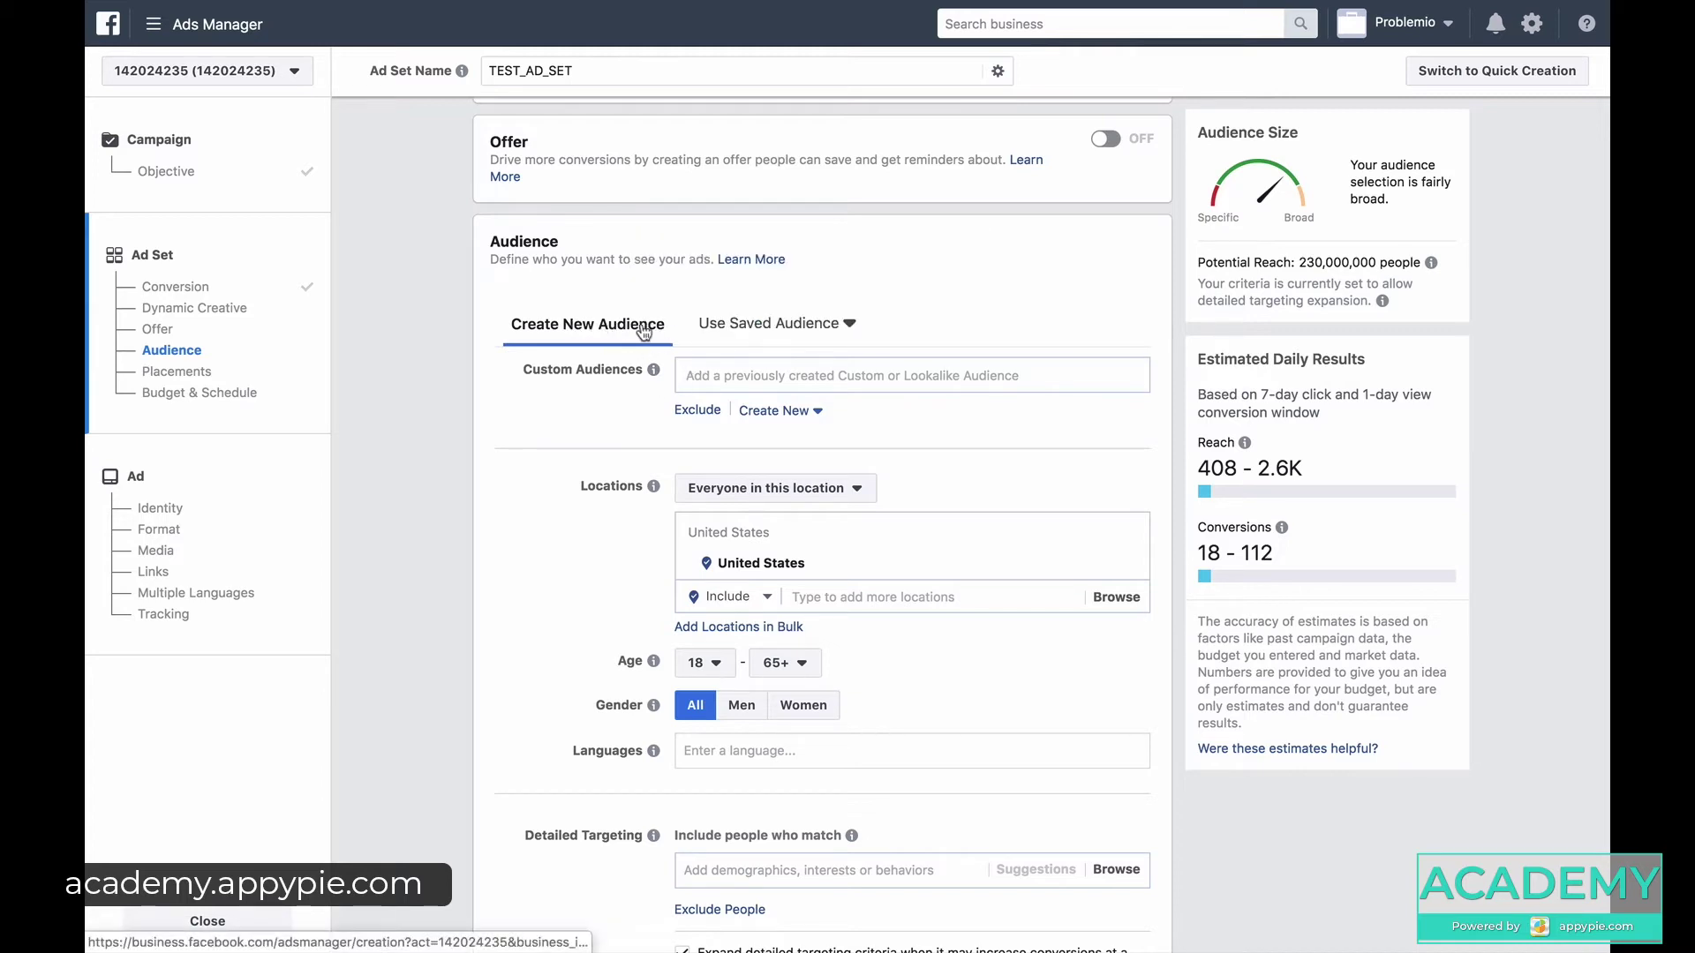
click(816, 412)
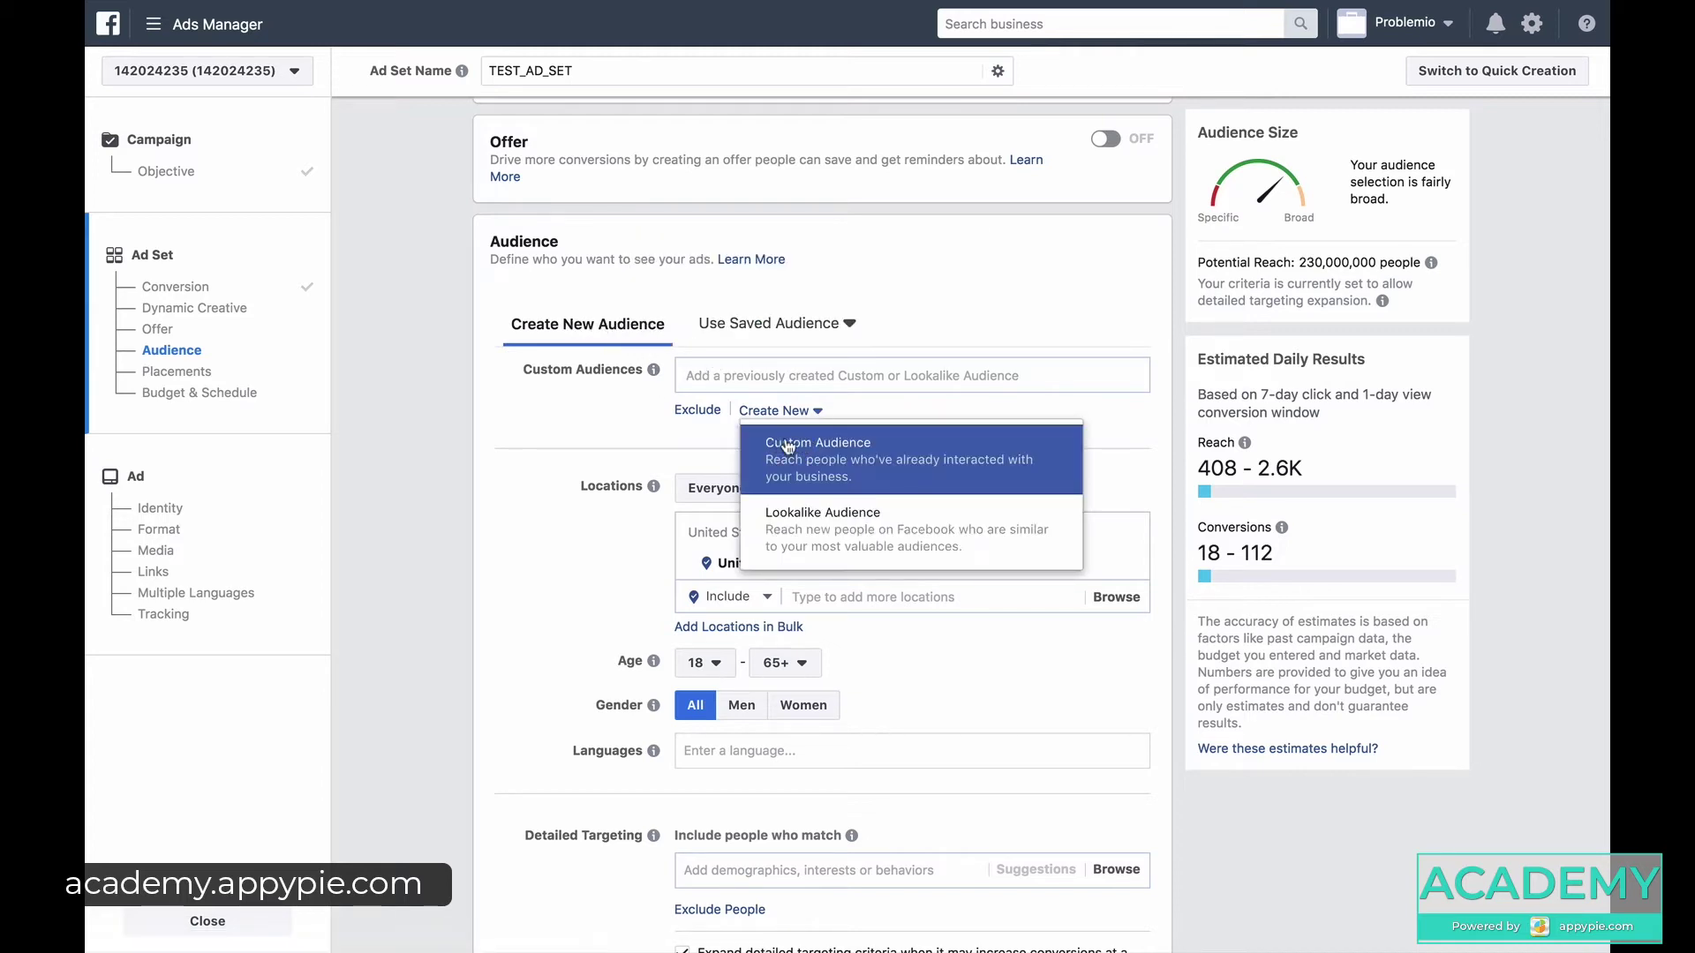
click(474, 450)
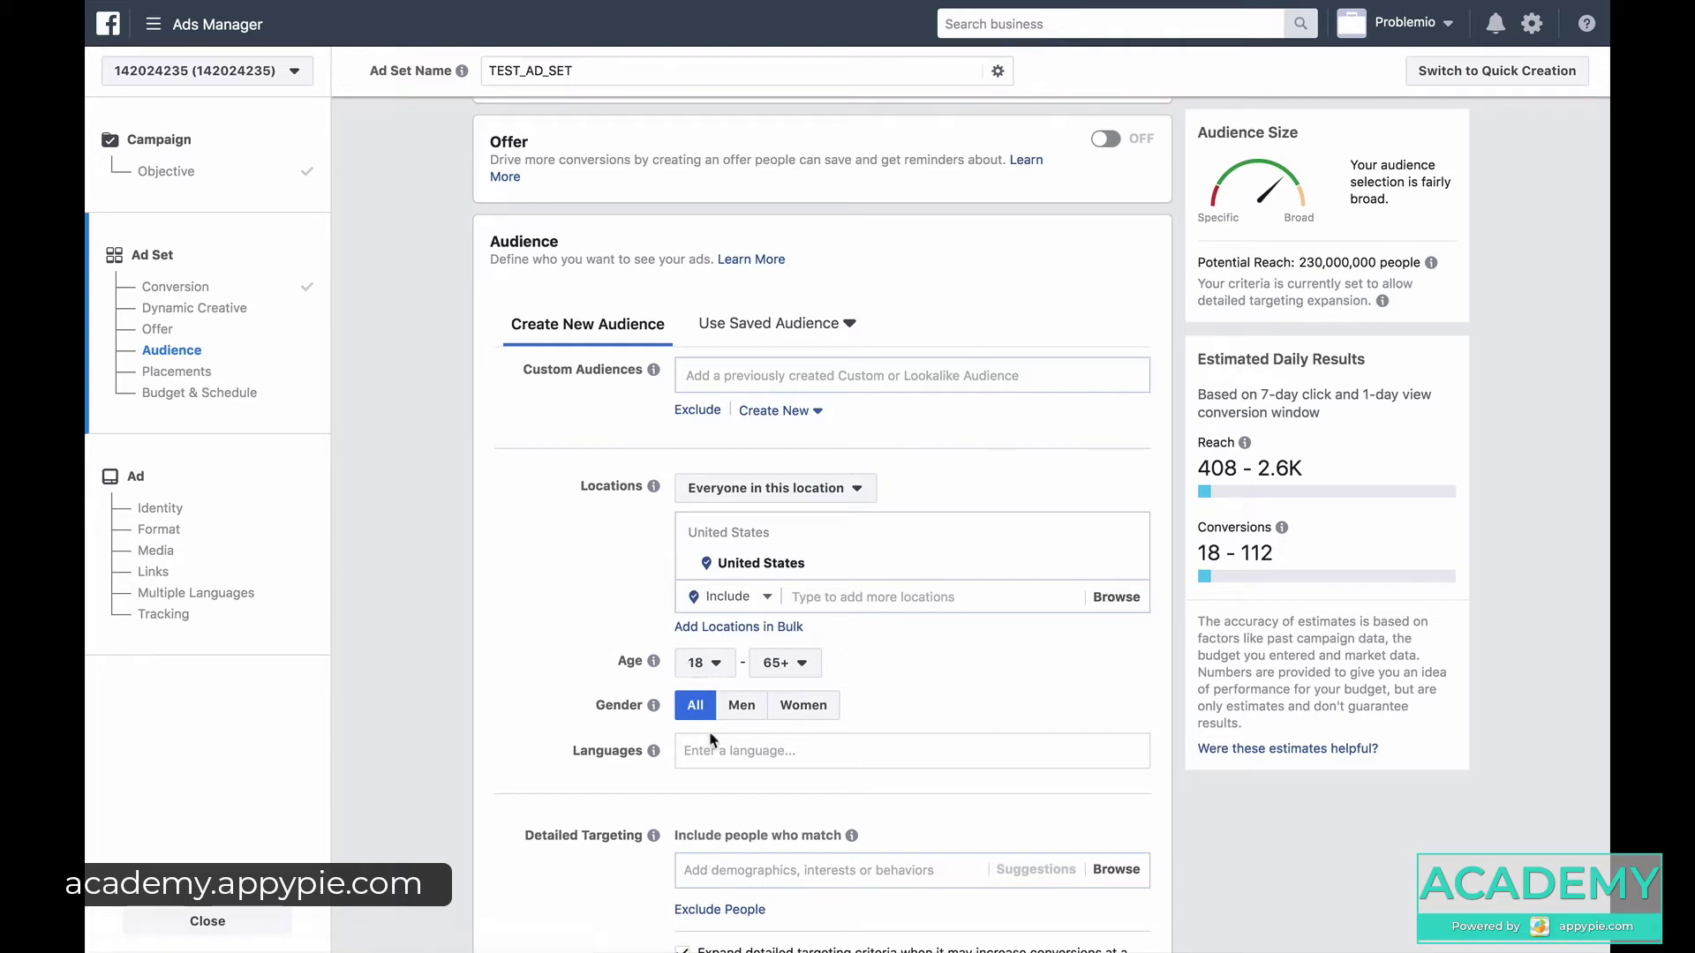
scroll(707, 740, down, 1)
scroll(707, 740, down, 1)
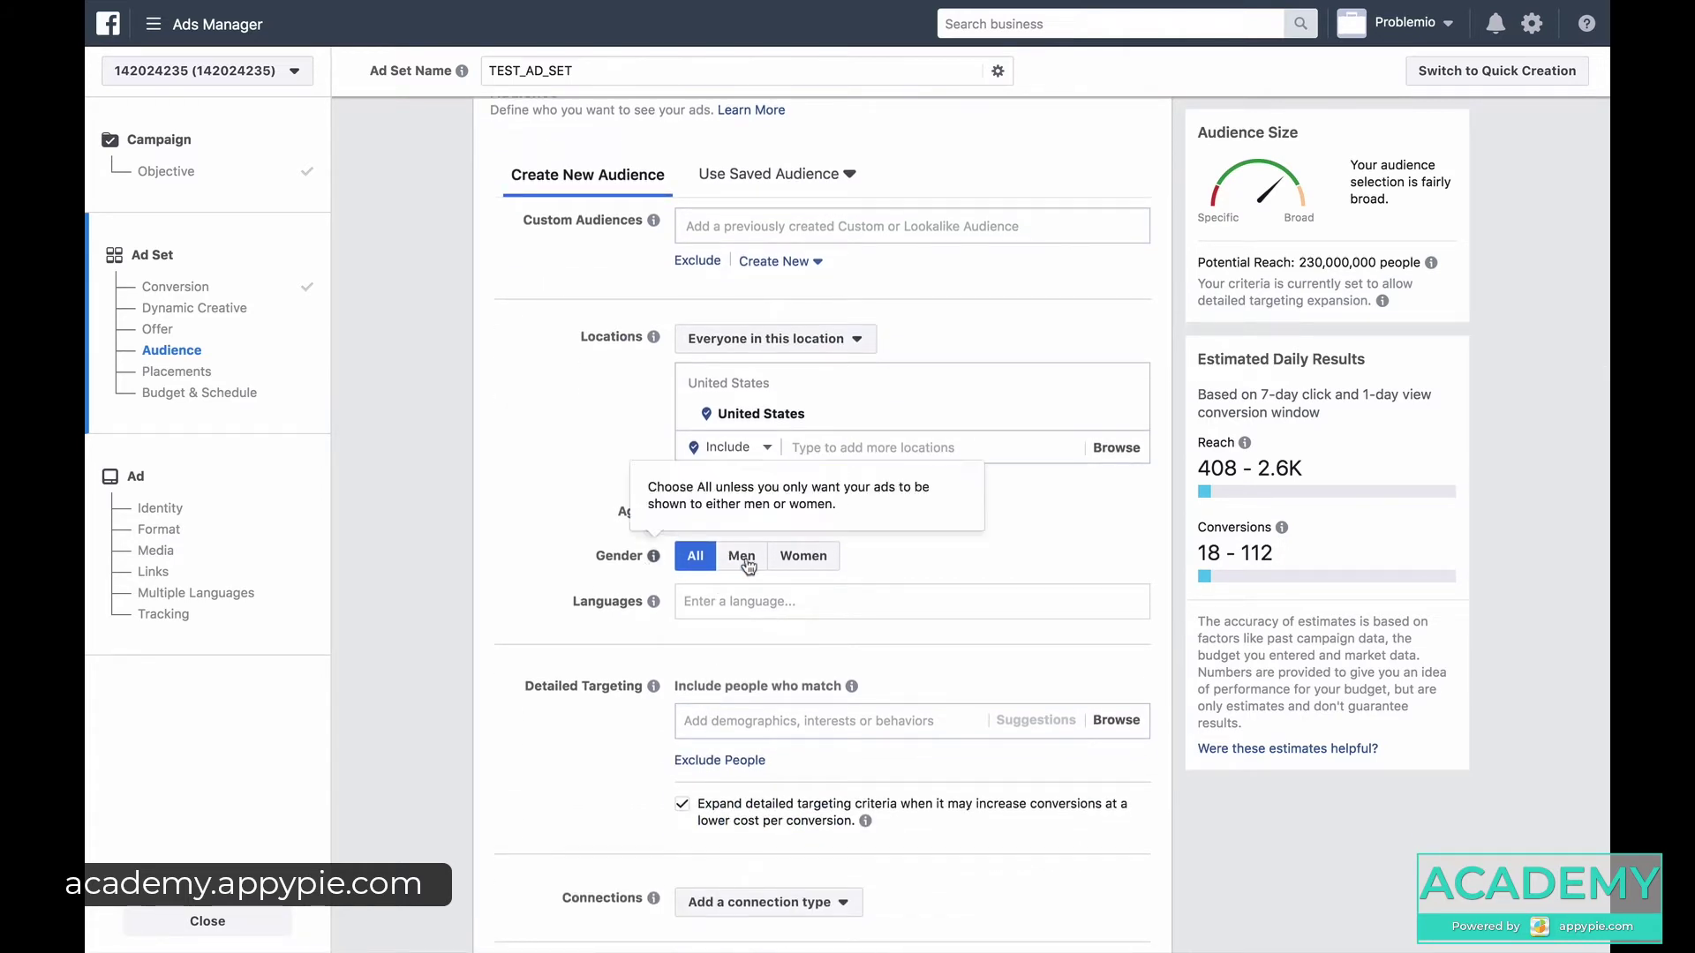
click(792, 602)
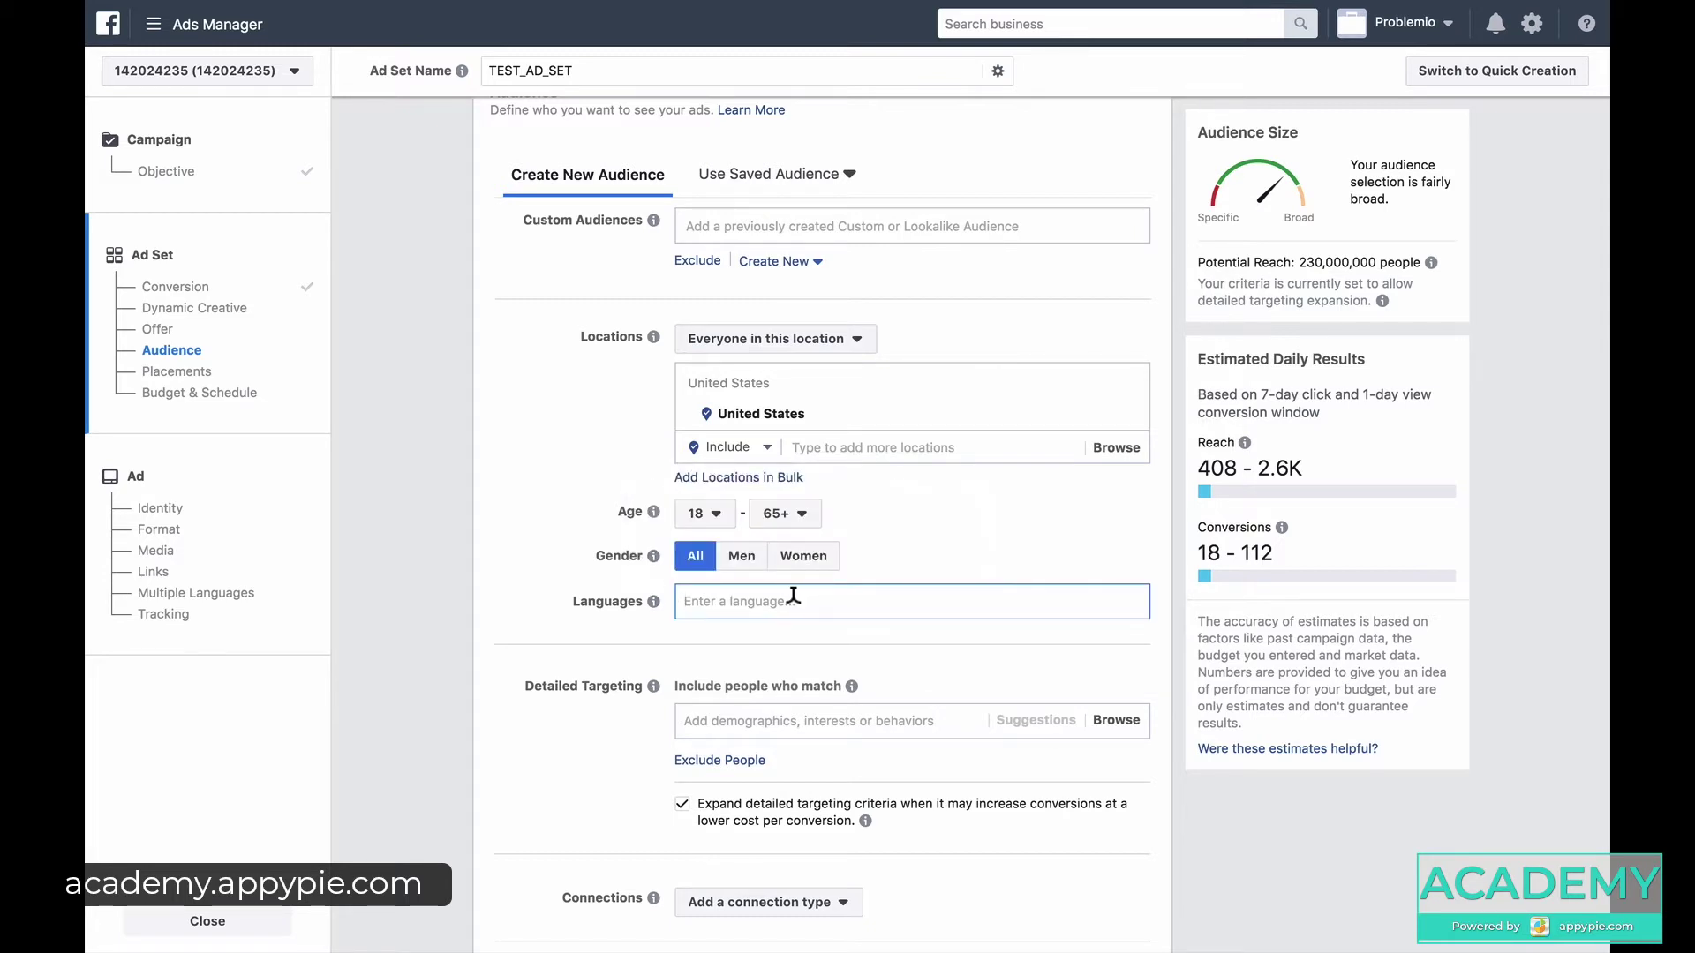
scroll(794, 598, down, 8)
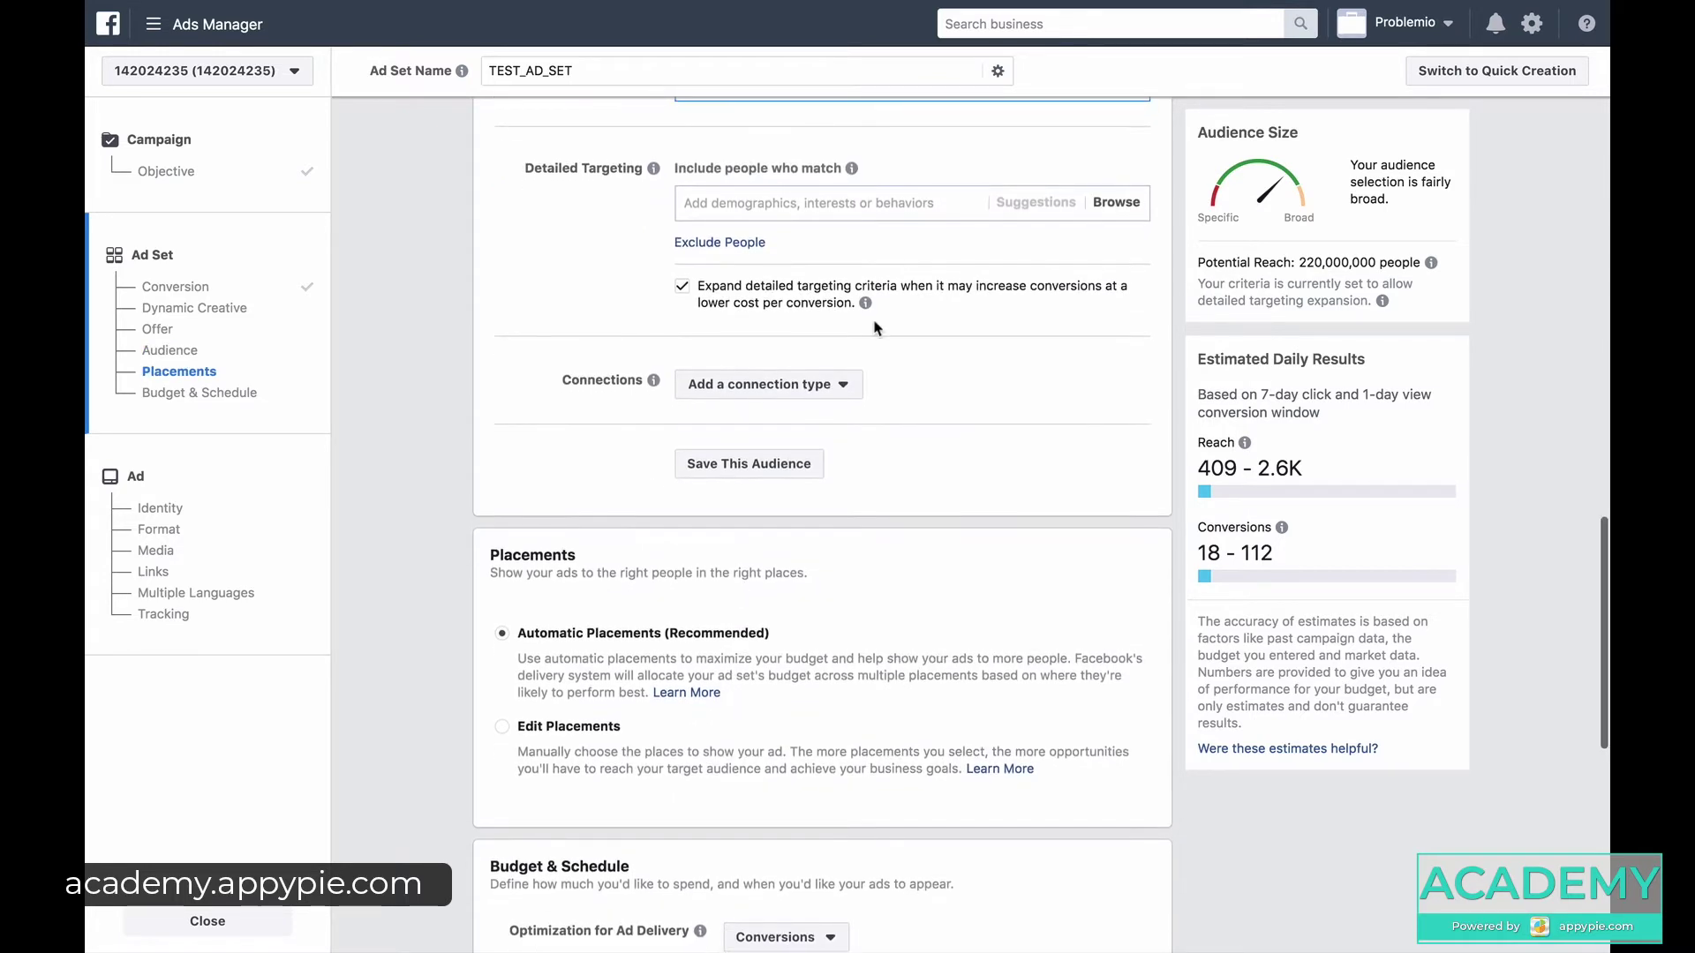
click(770, 196)
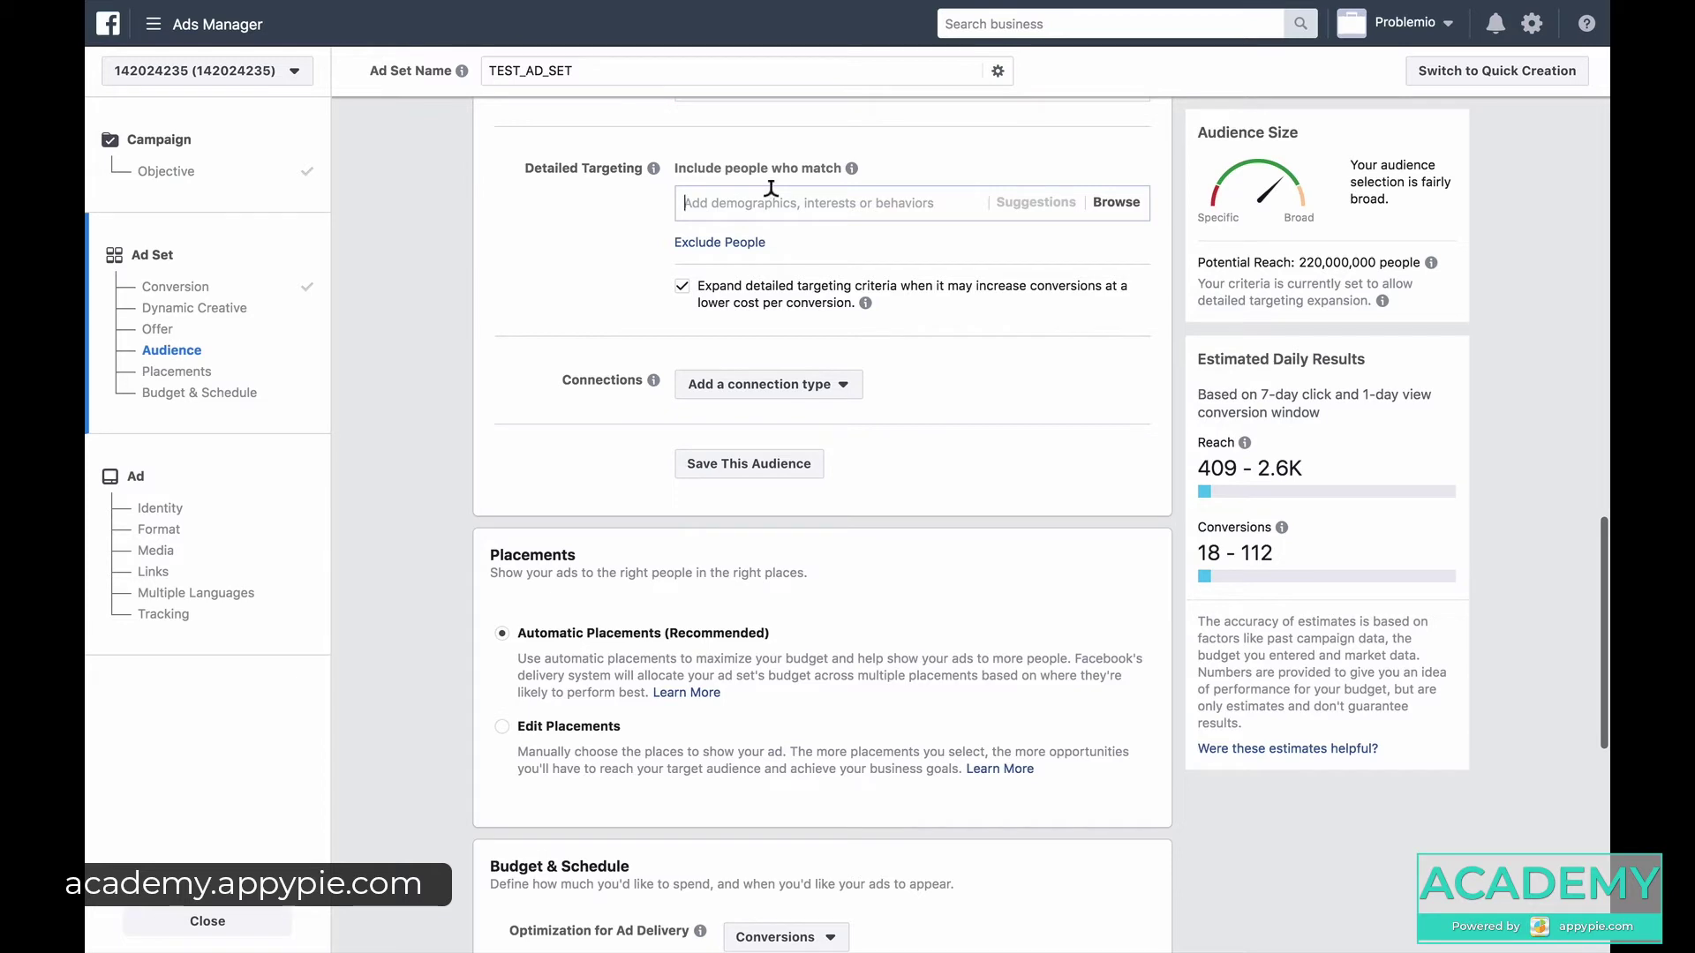
scroll(1099, 208, up, 2)
mouse_move(652, 254)
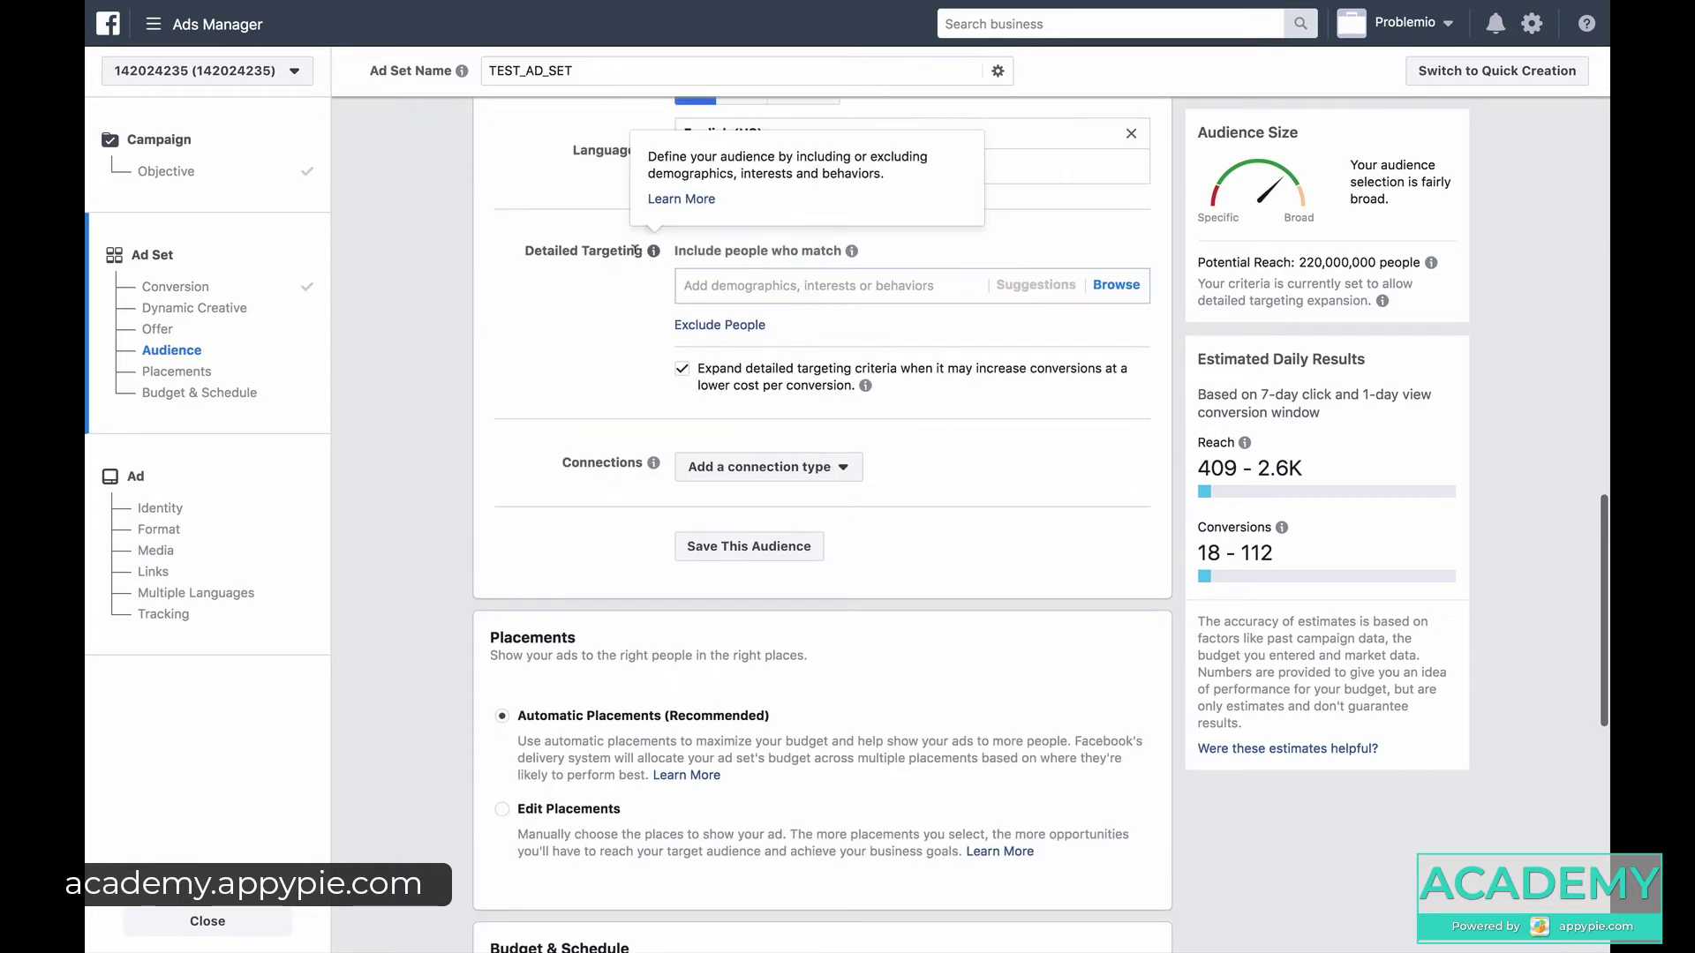
drag(640, 240, 527, 244)
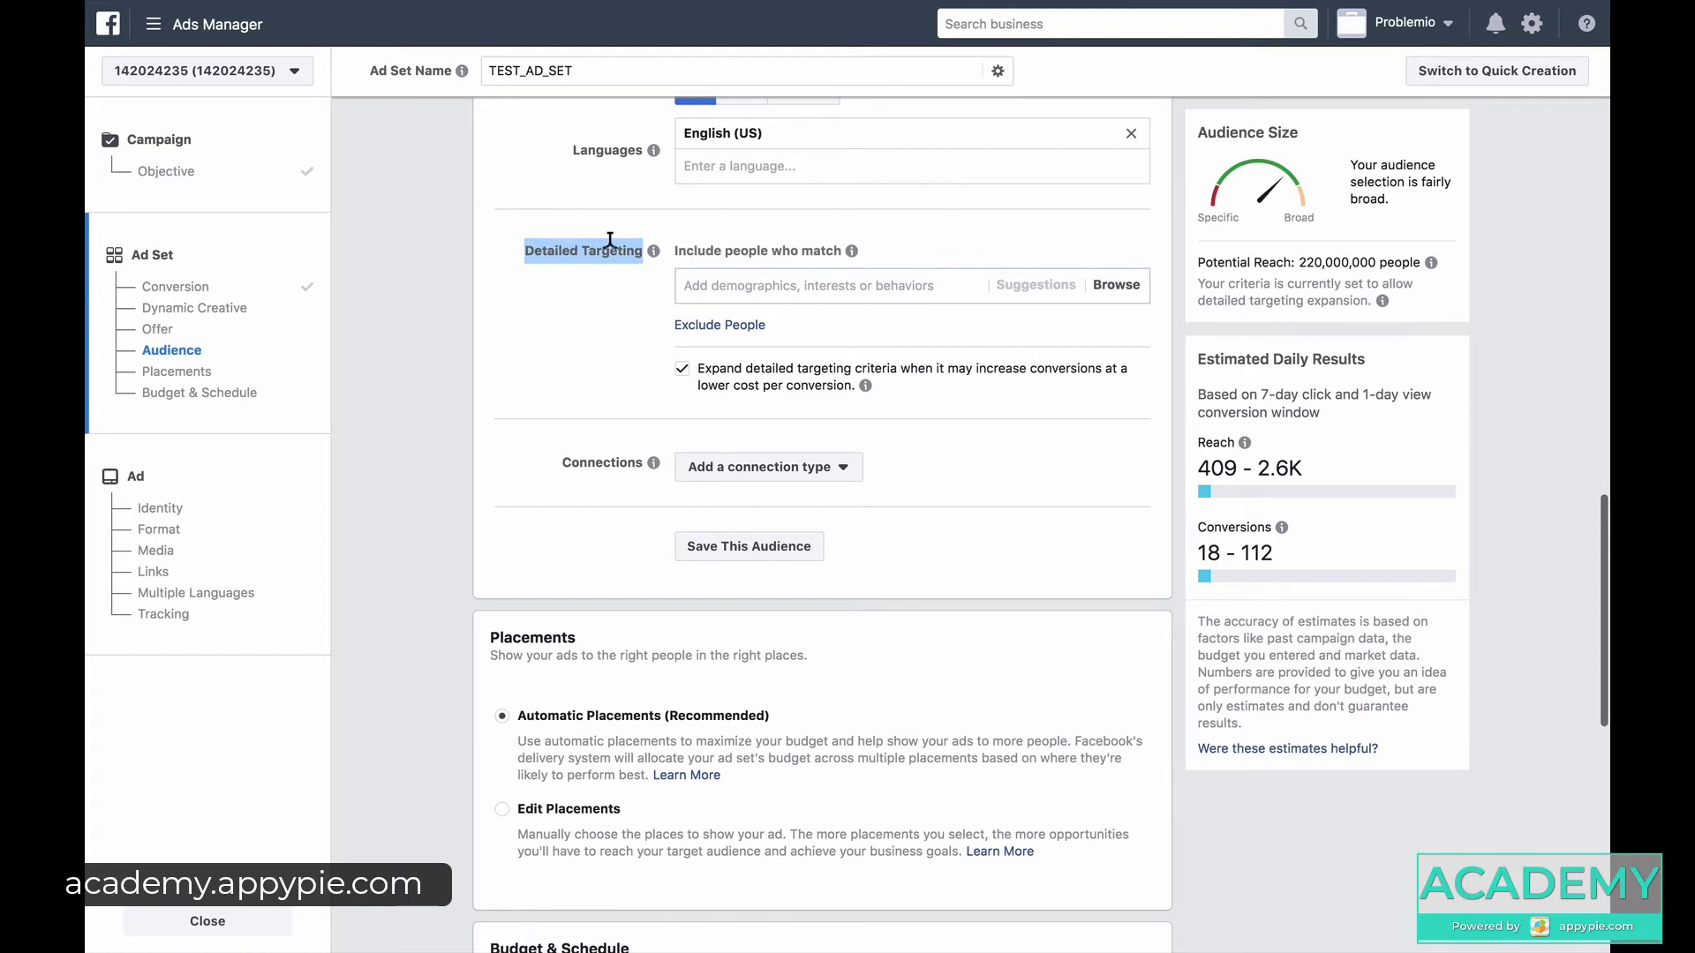
click(1137, 291)
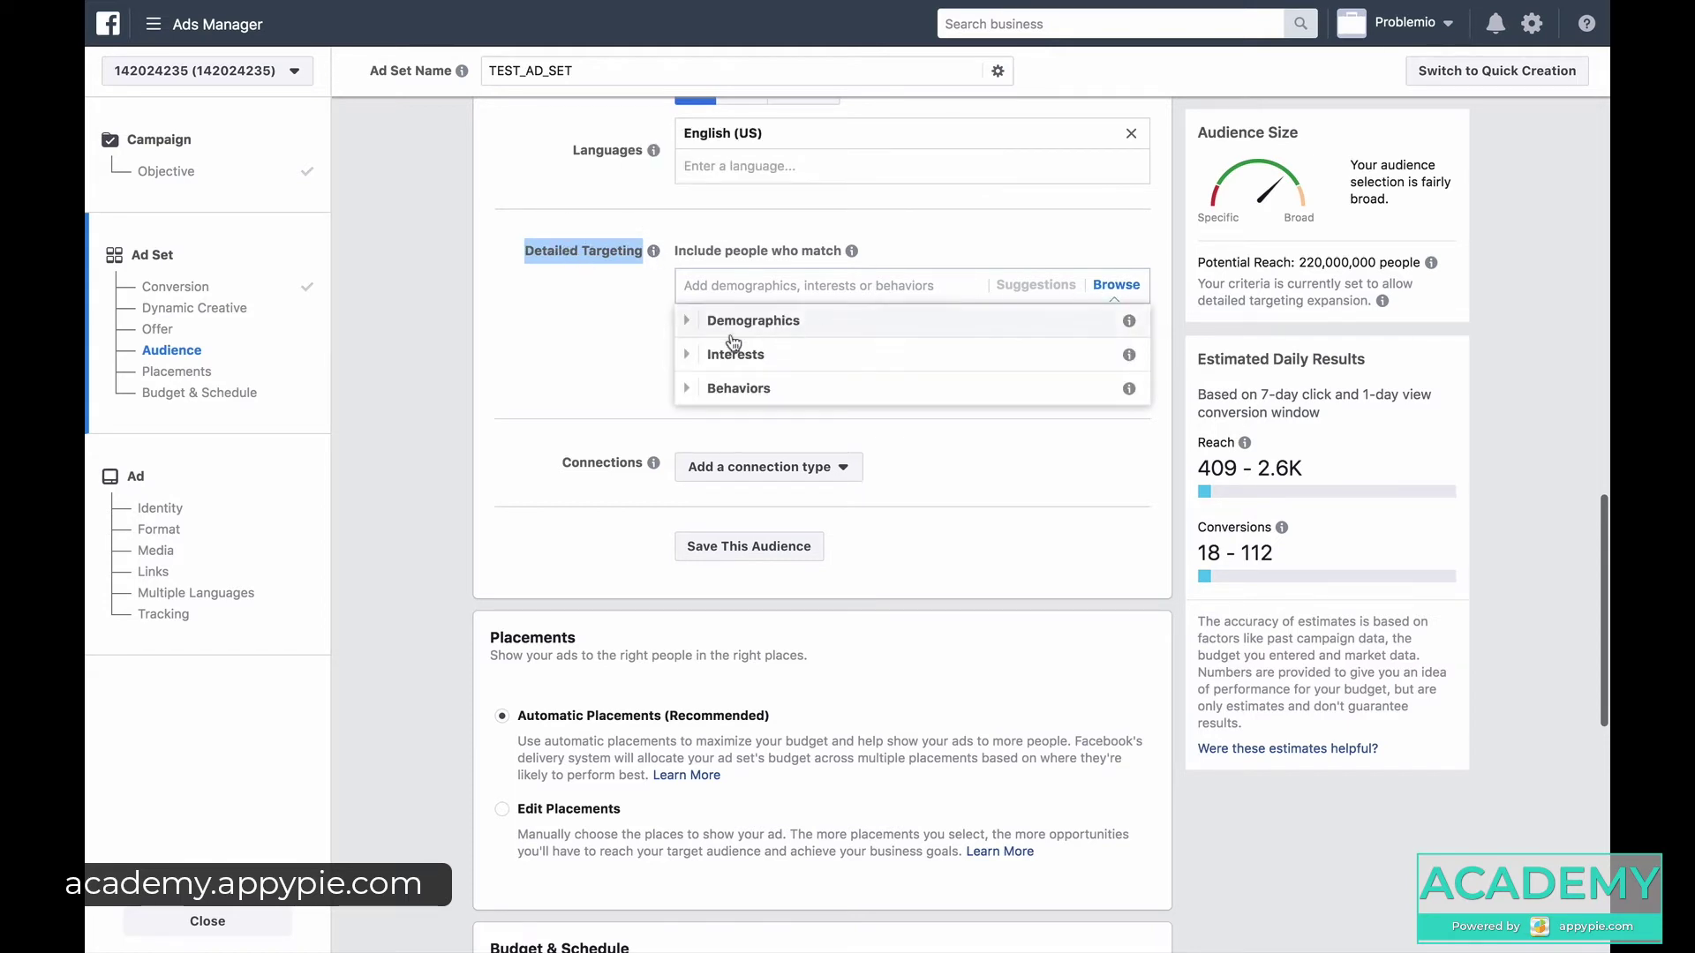
click(687, 321)
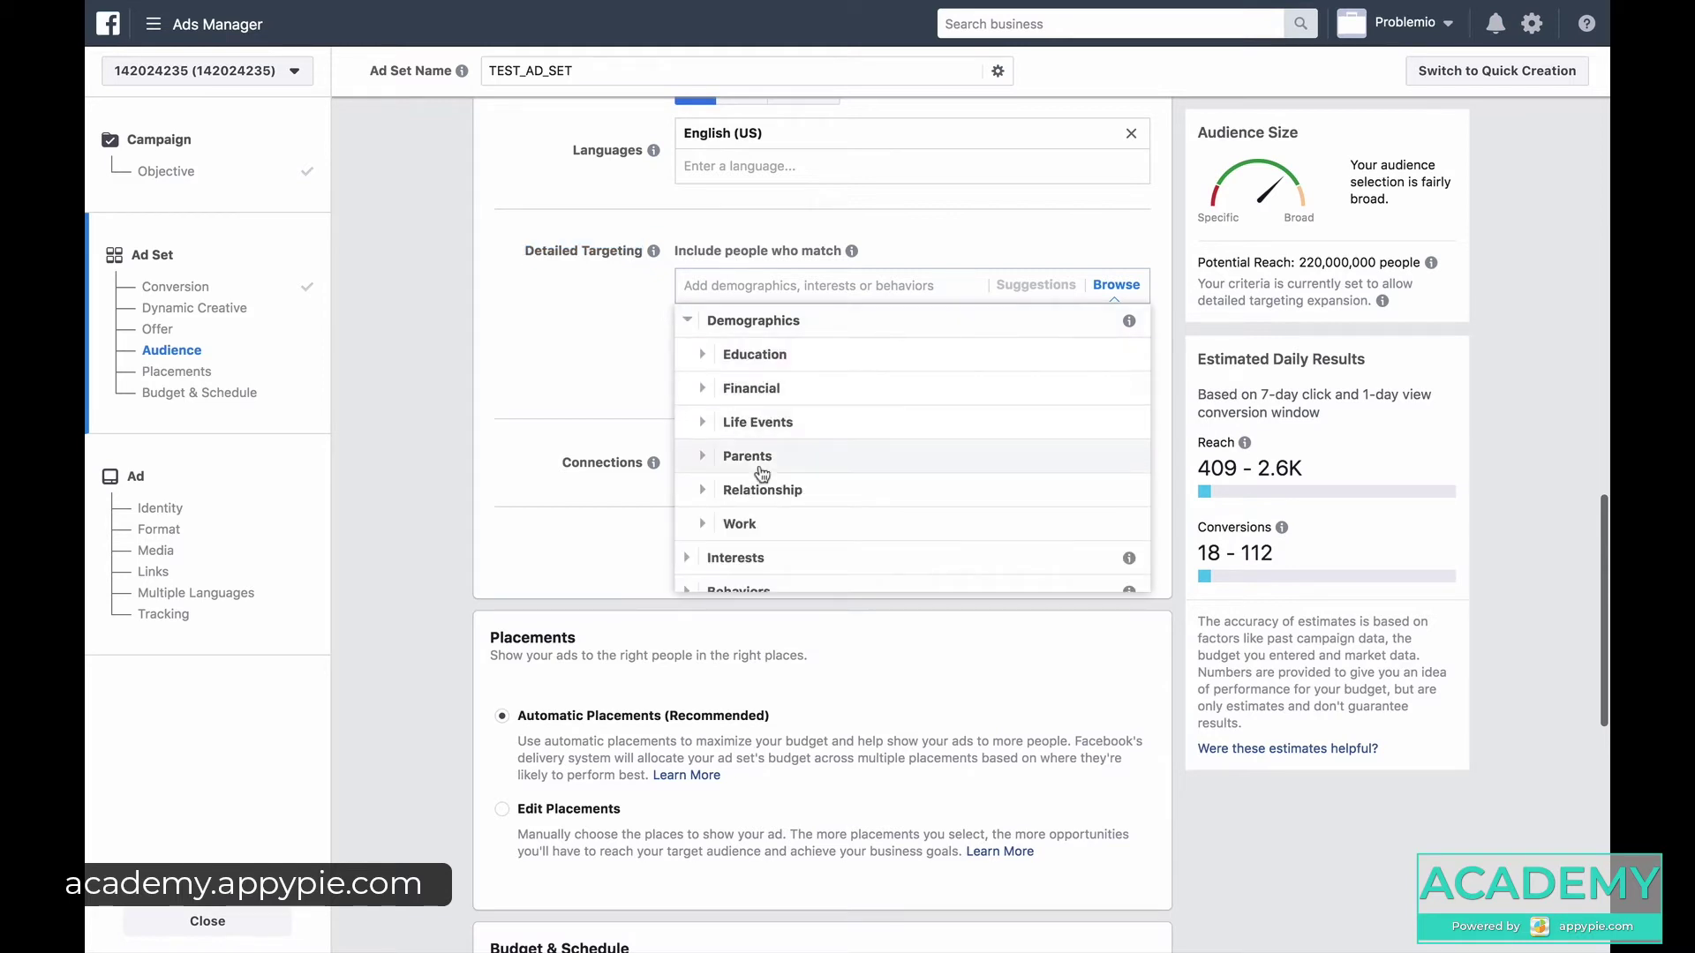
scroll(762, 474, down, 1)
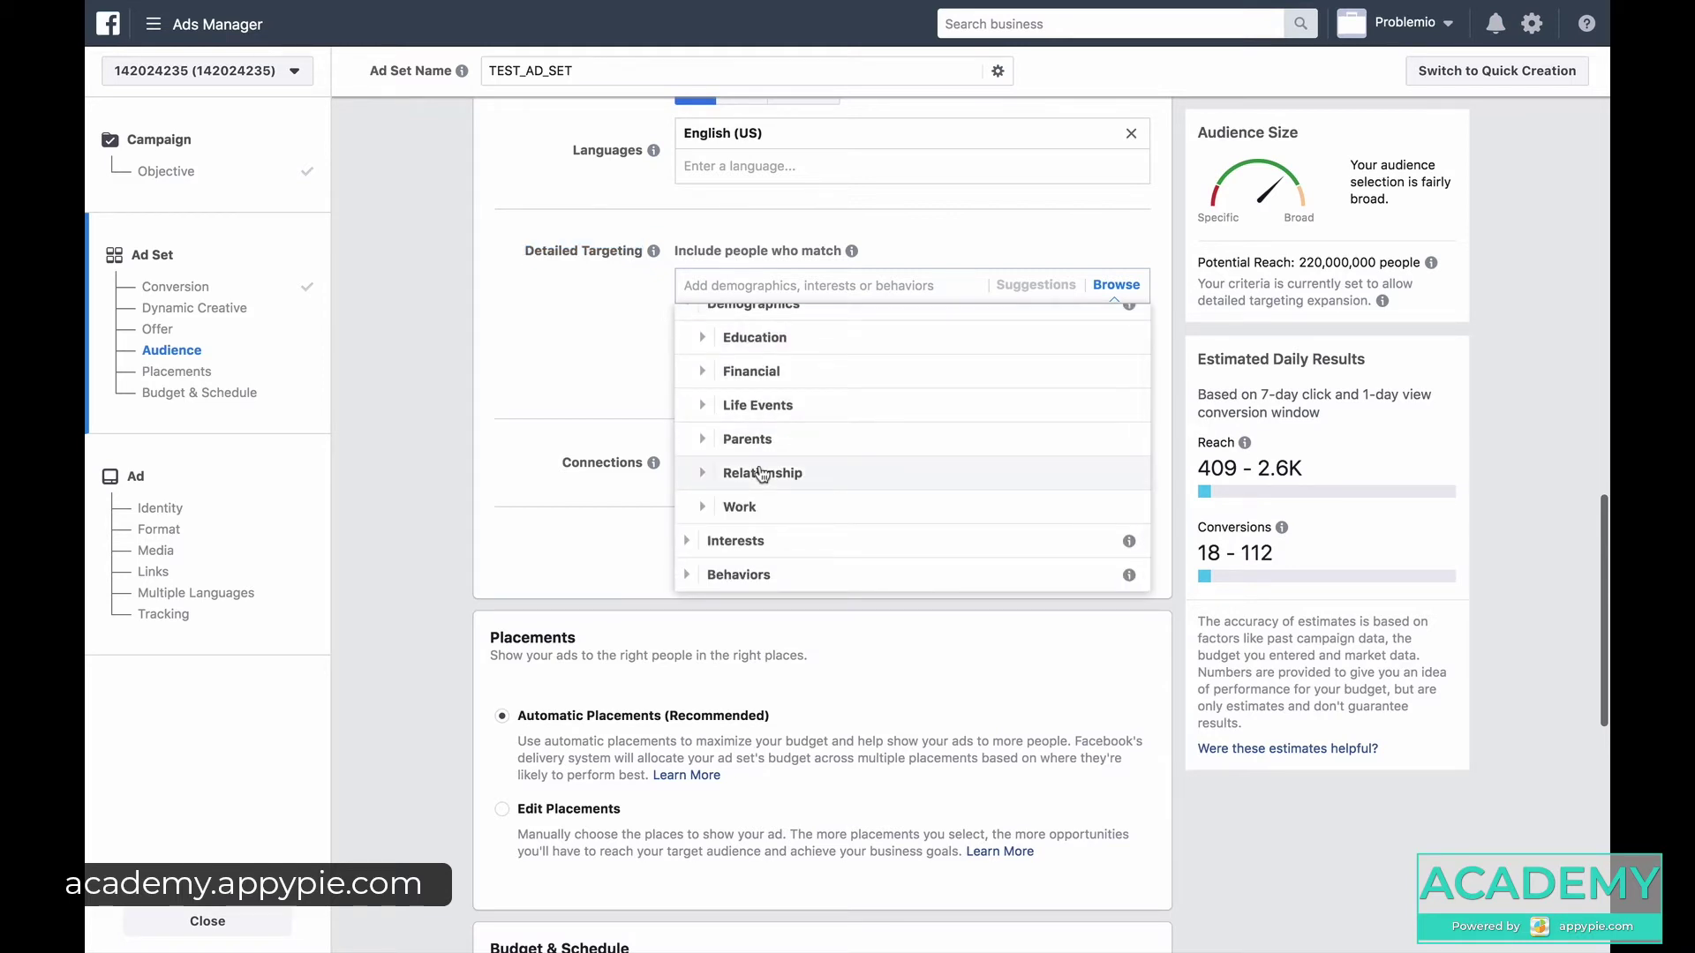
scroll(755, 441, up, 1)
click(747, 397)
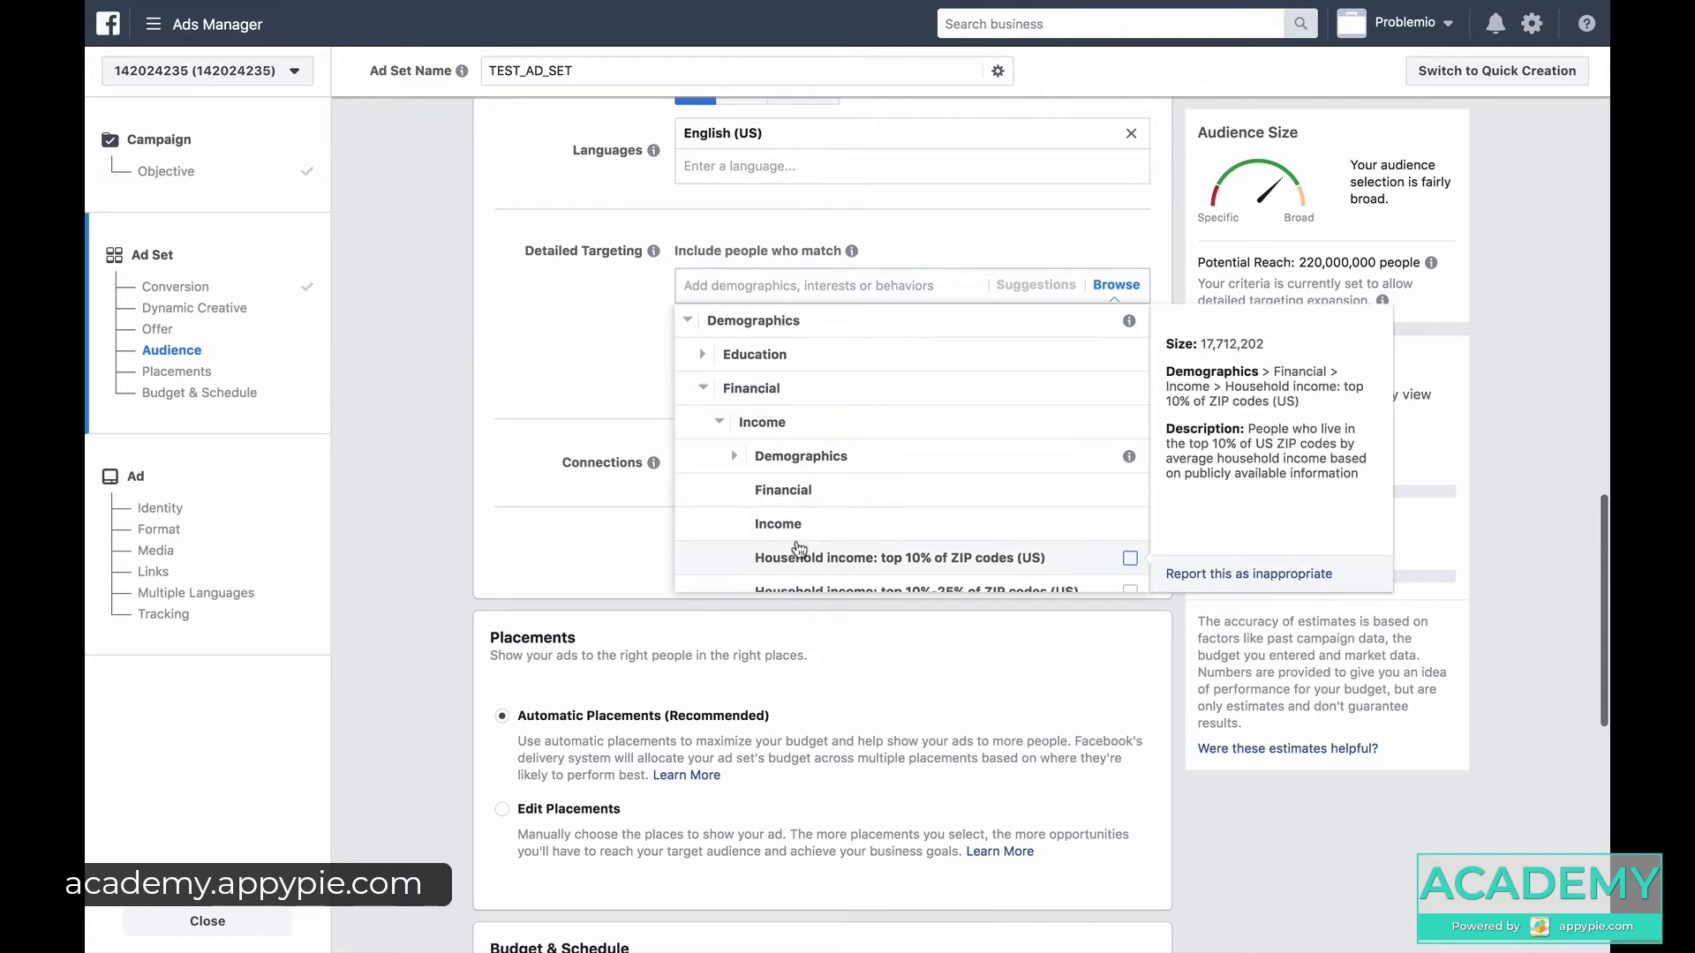
scroll(812, 554, down, 4)
scroll(751, 459, up, 4)
click(704, 342)
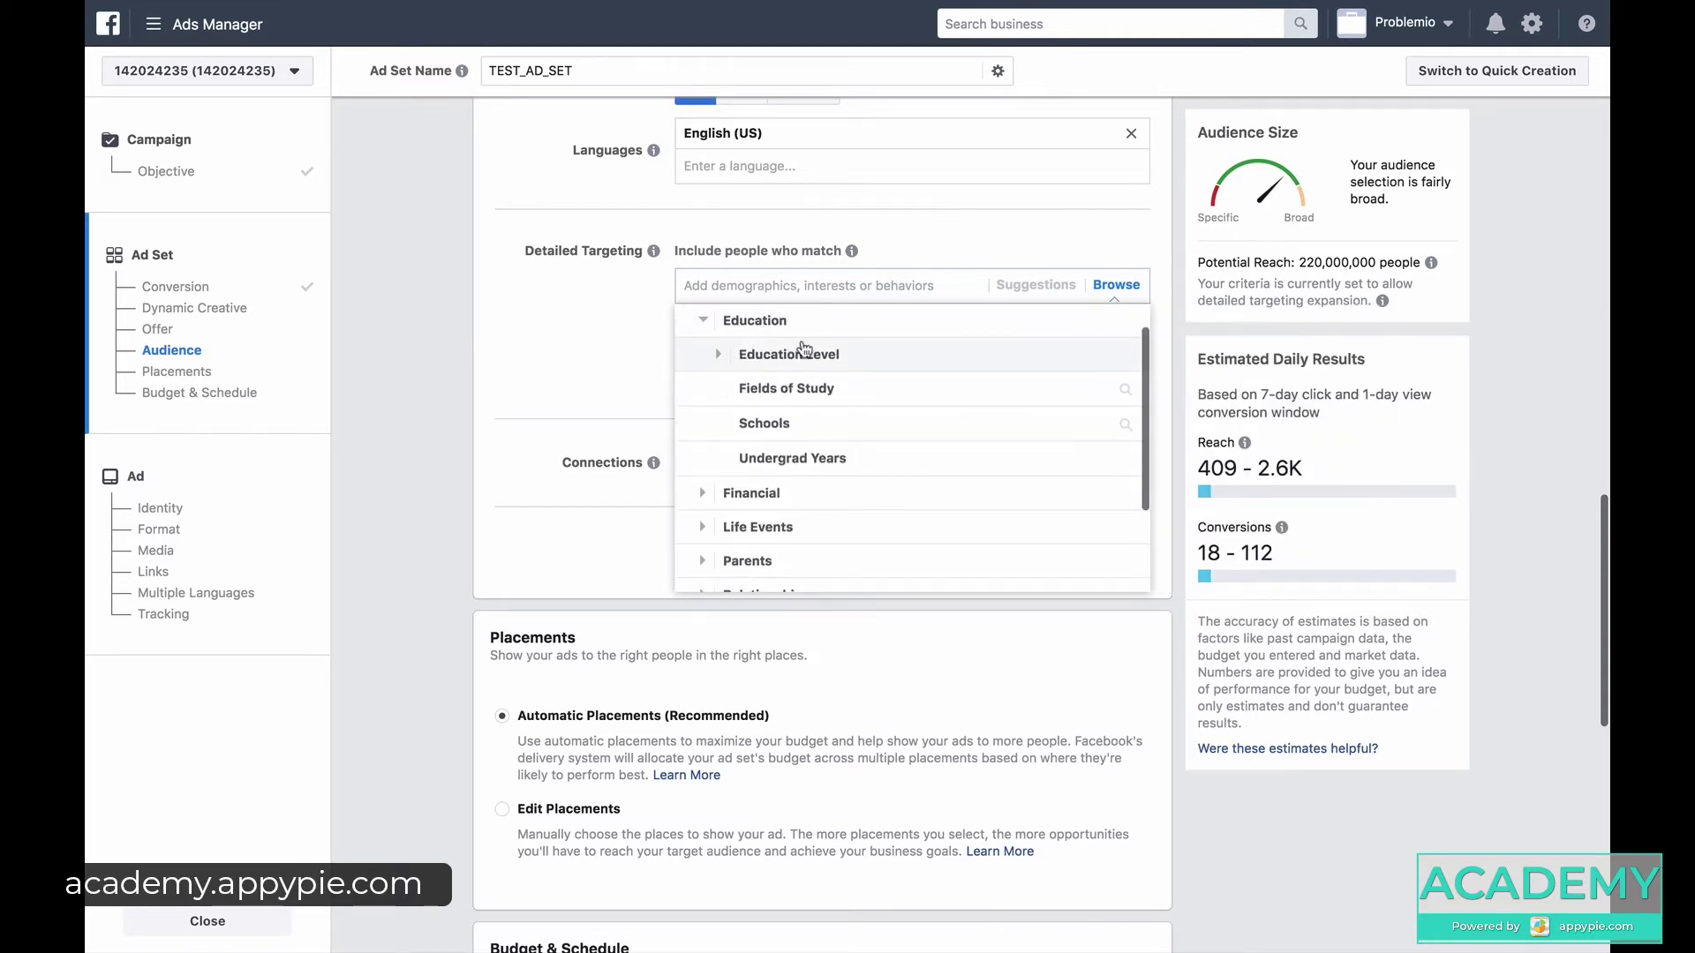
click(755, 324)
click(703, 423)
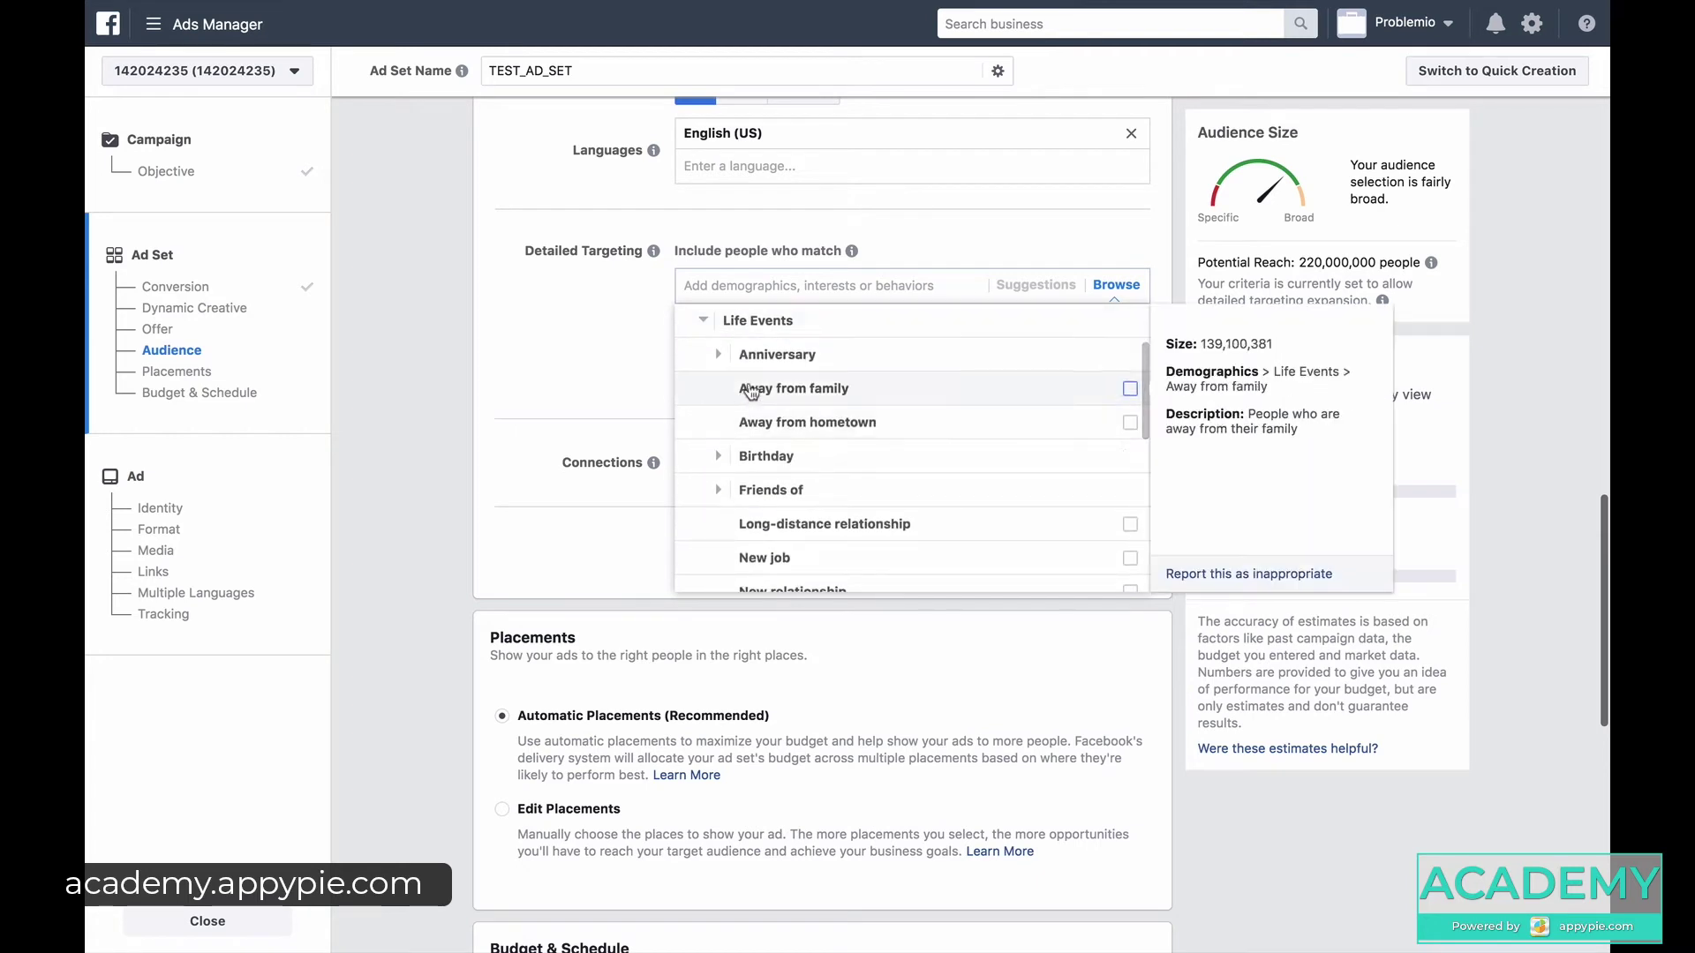
scroll(770, 530, down, 2)
scroll(770, 530, down, 5)
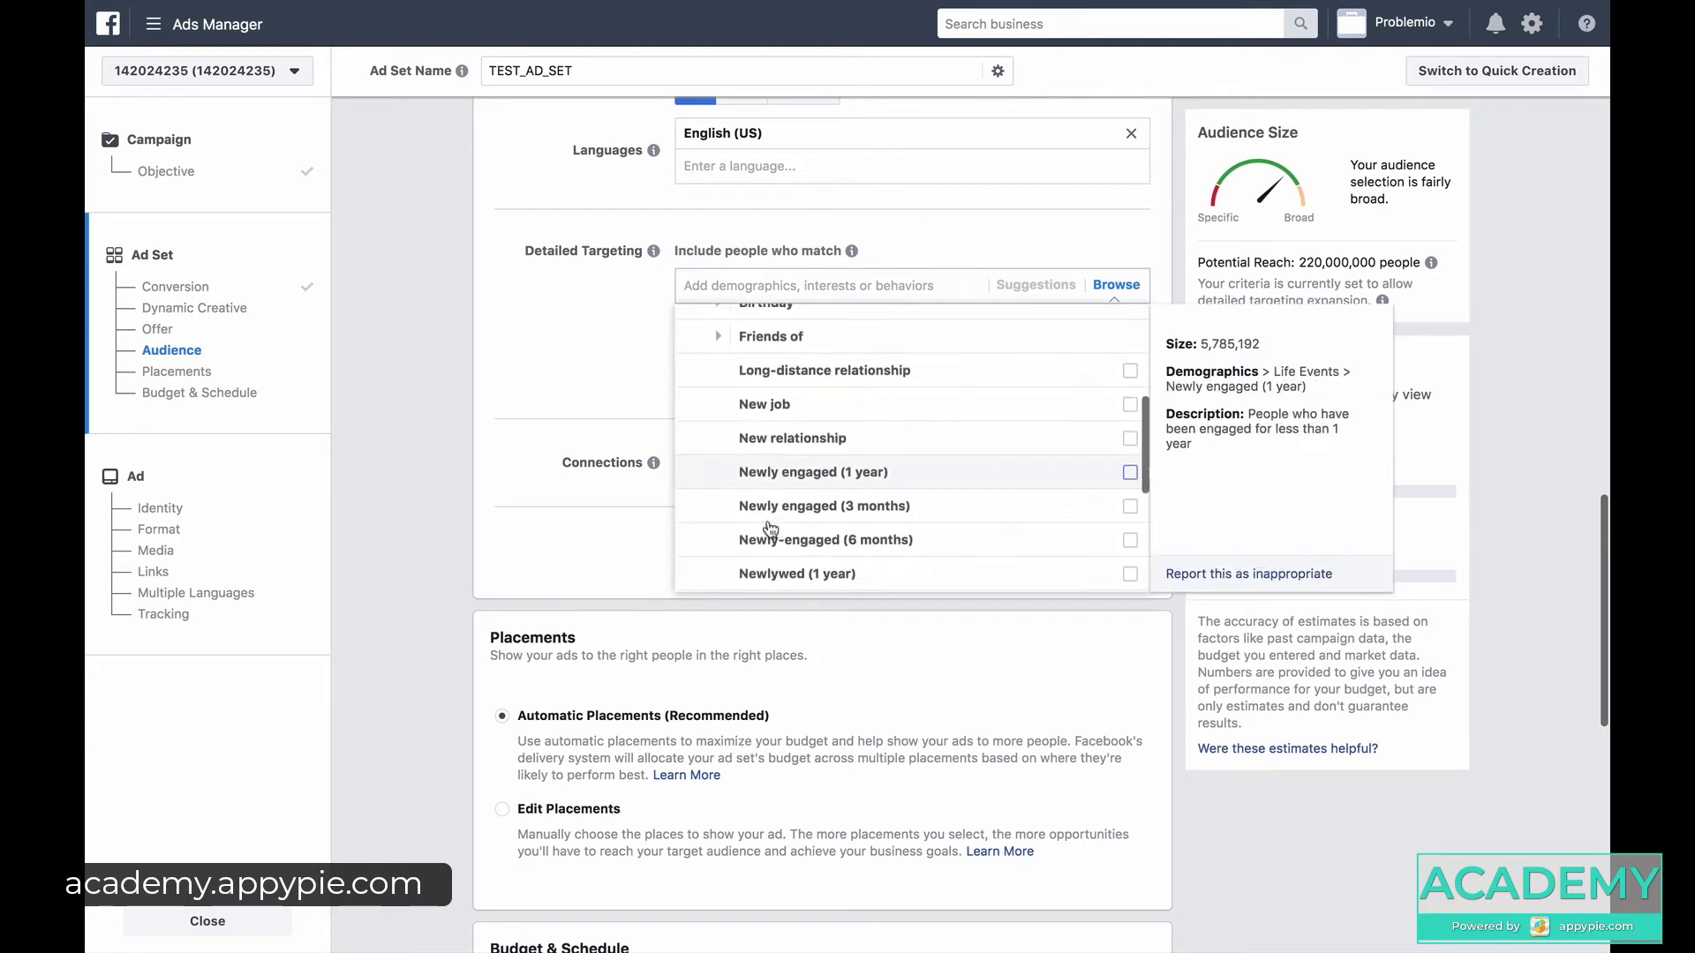
scroll(768, 530, down, 1)
scroll(741, 526, up, 5)
click(703, 423)
click(704, 524)
click(720, 465)
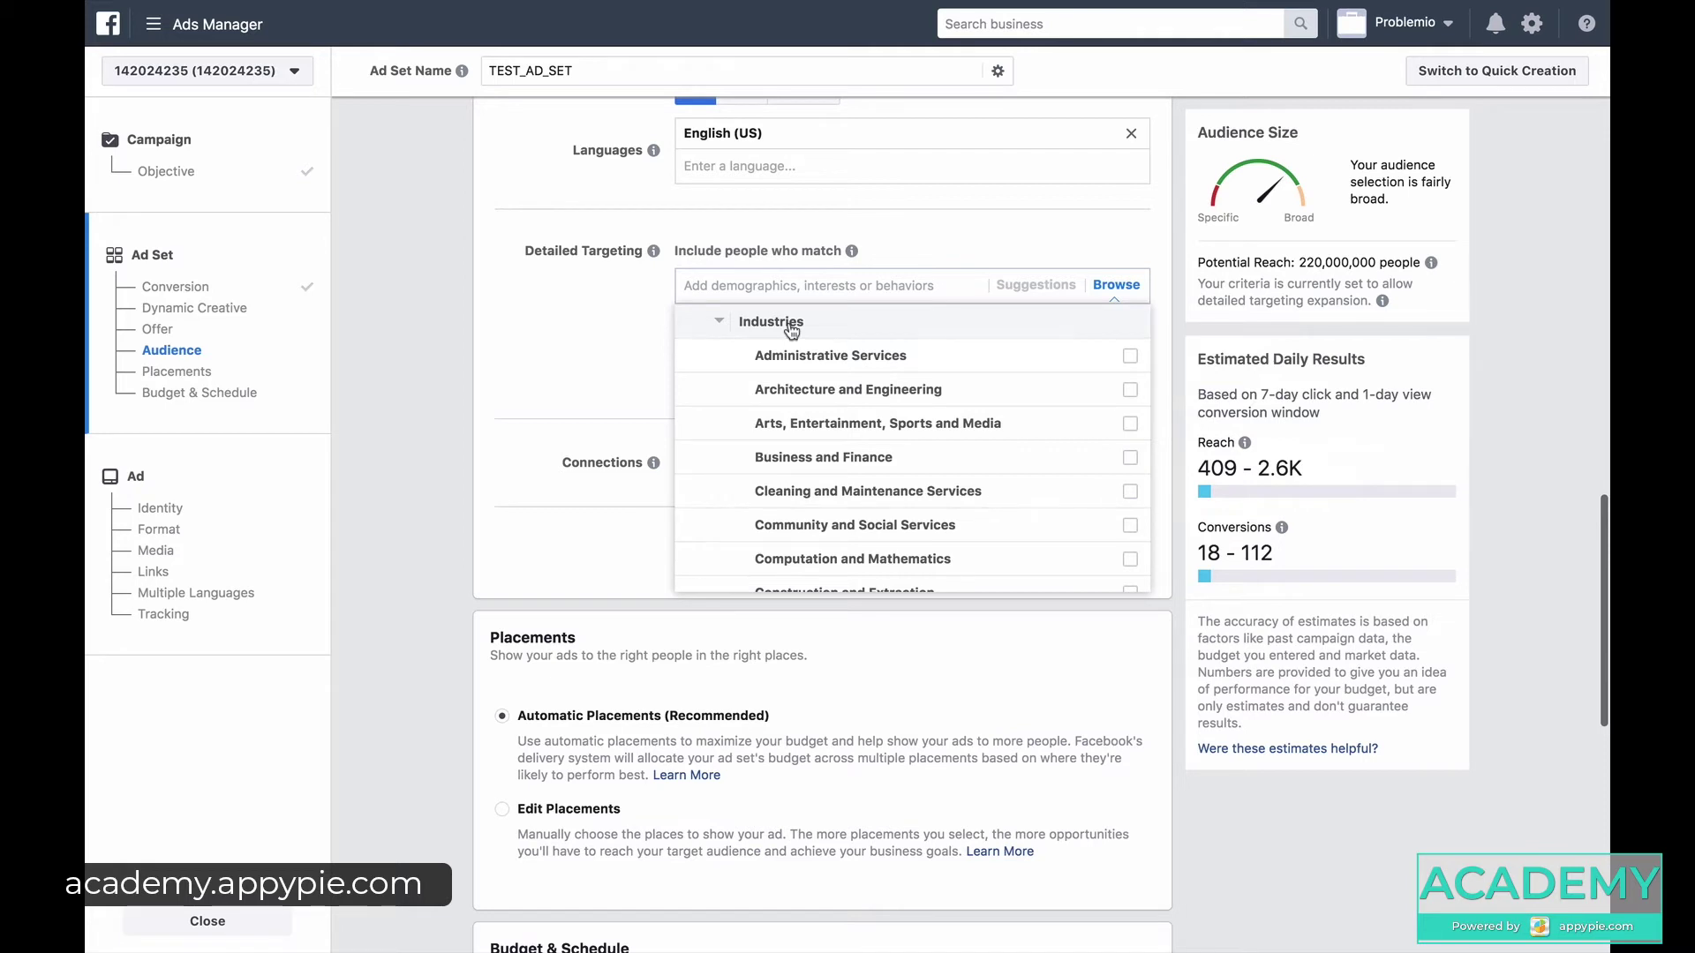
mouse_move(784, 503)
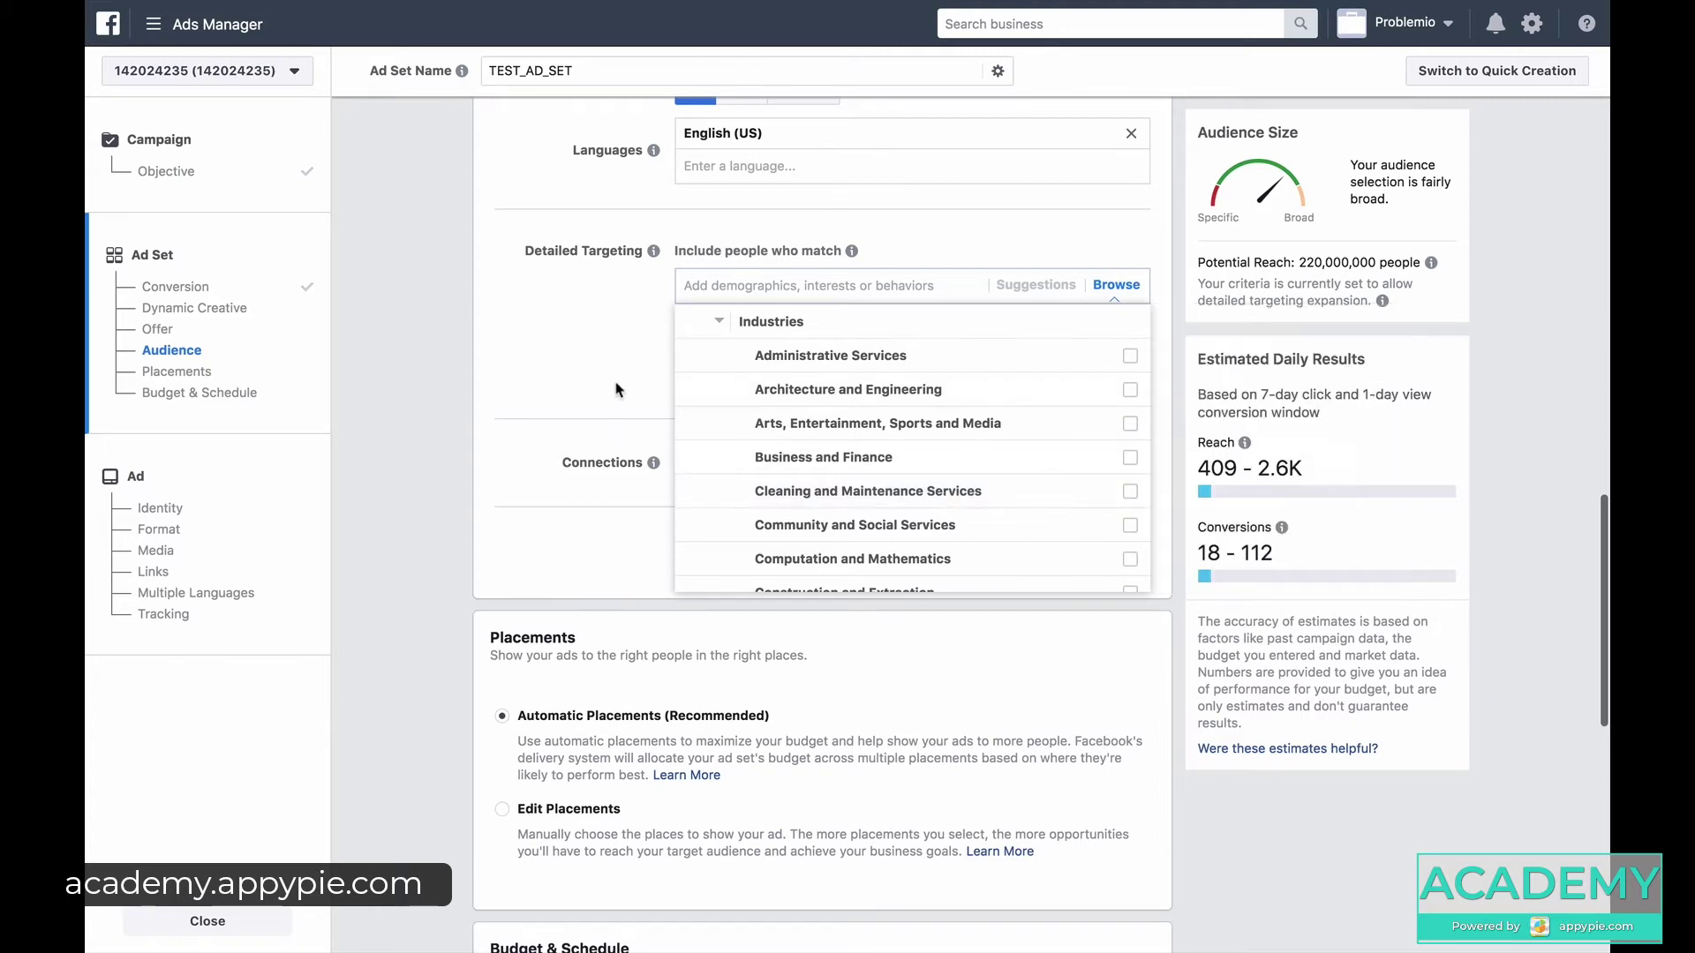
click(1114, 289)
click(1112, 293)
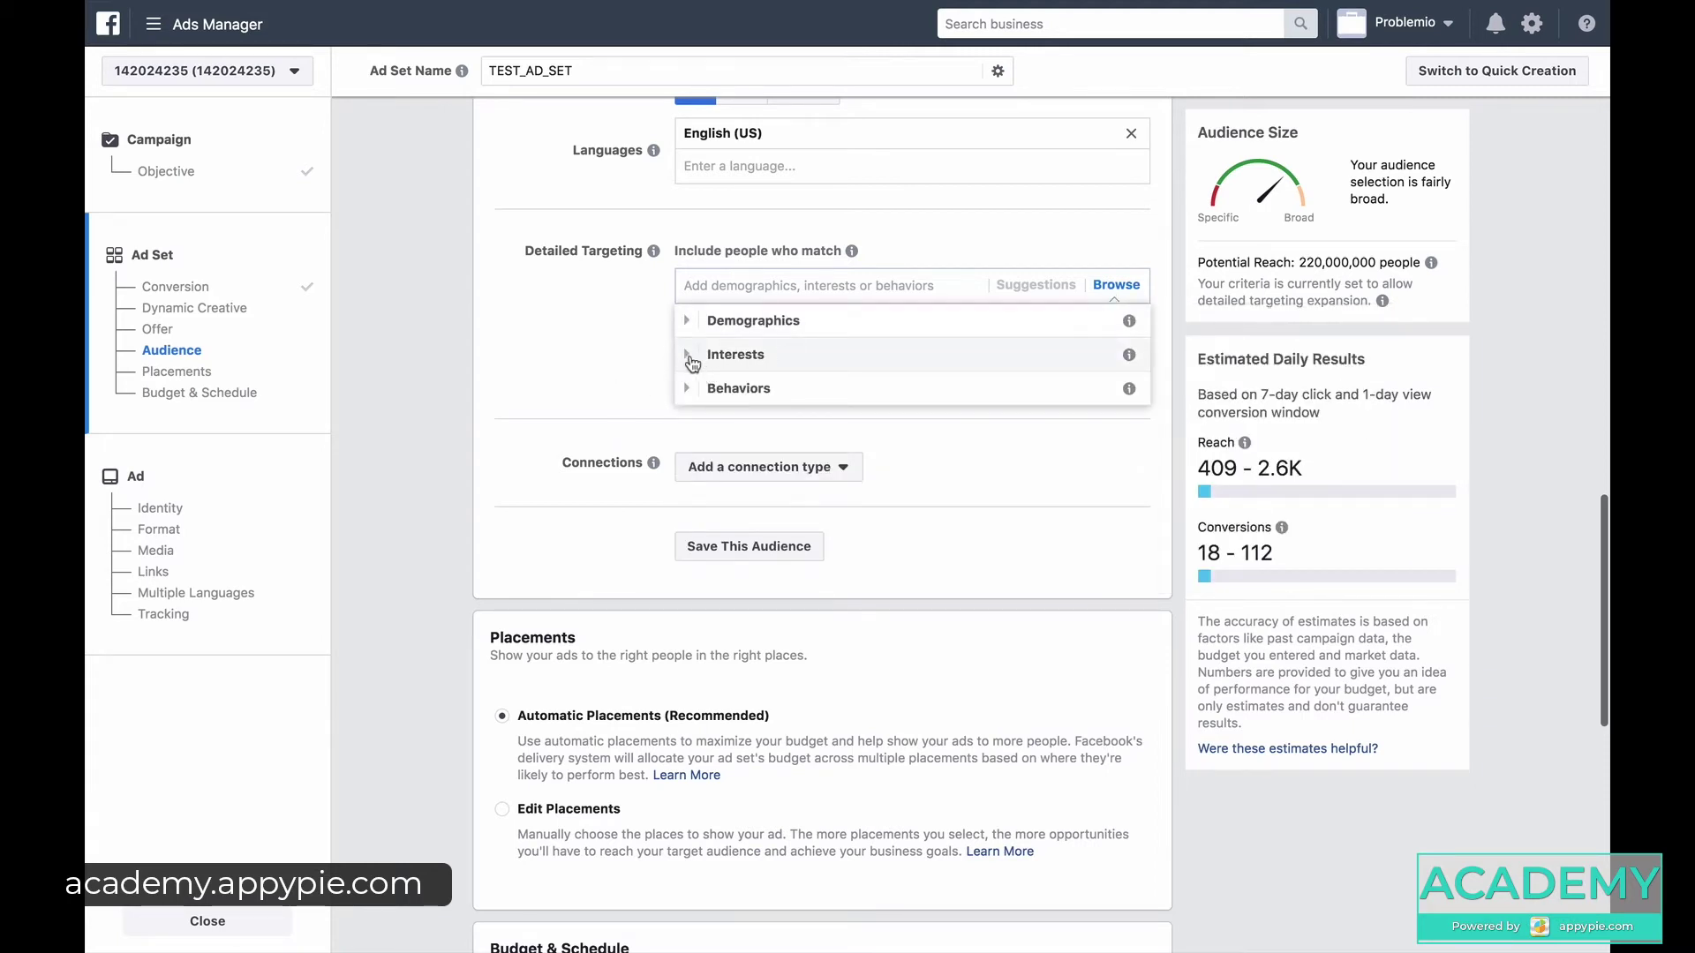
Add the Entrepreneurship interest from Interests > Business and industry to detailed targeting.
click(689, 355)
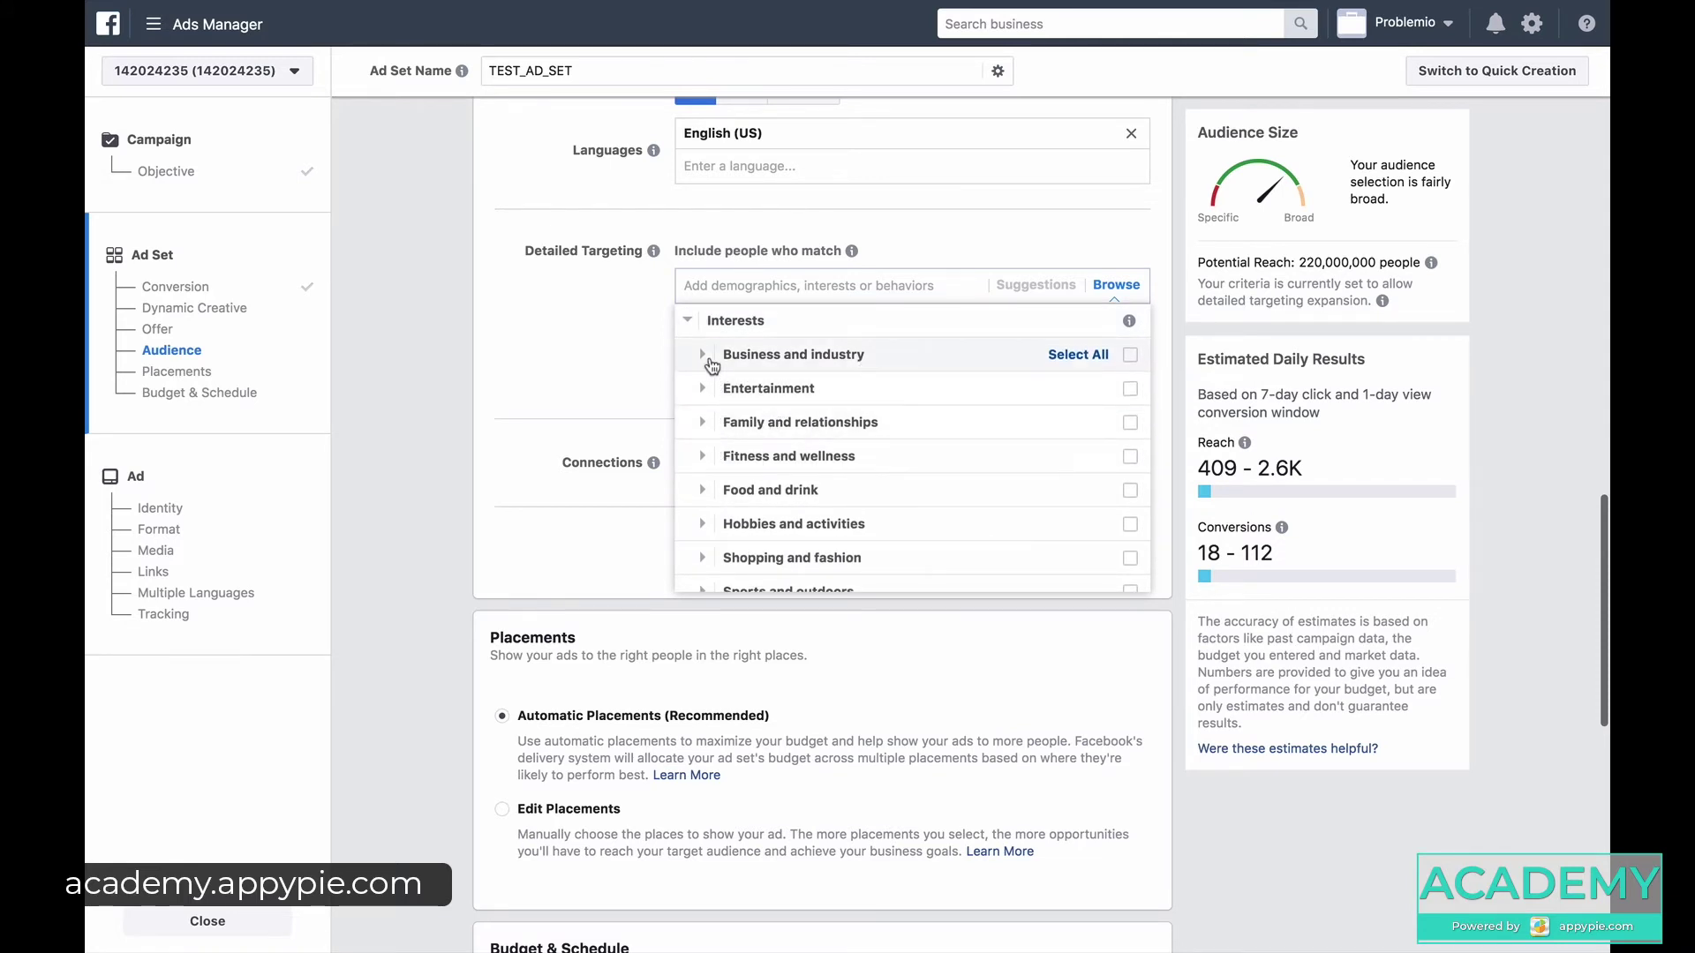
click(703, 354)
mouse_move(738, 364)
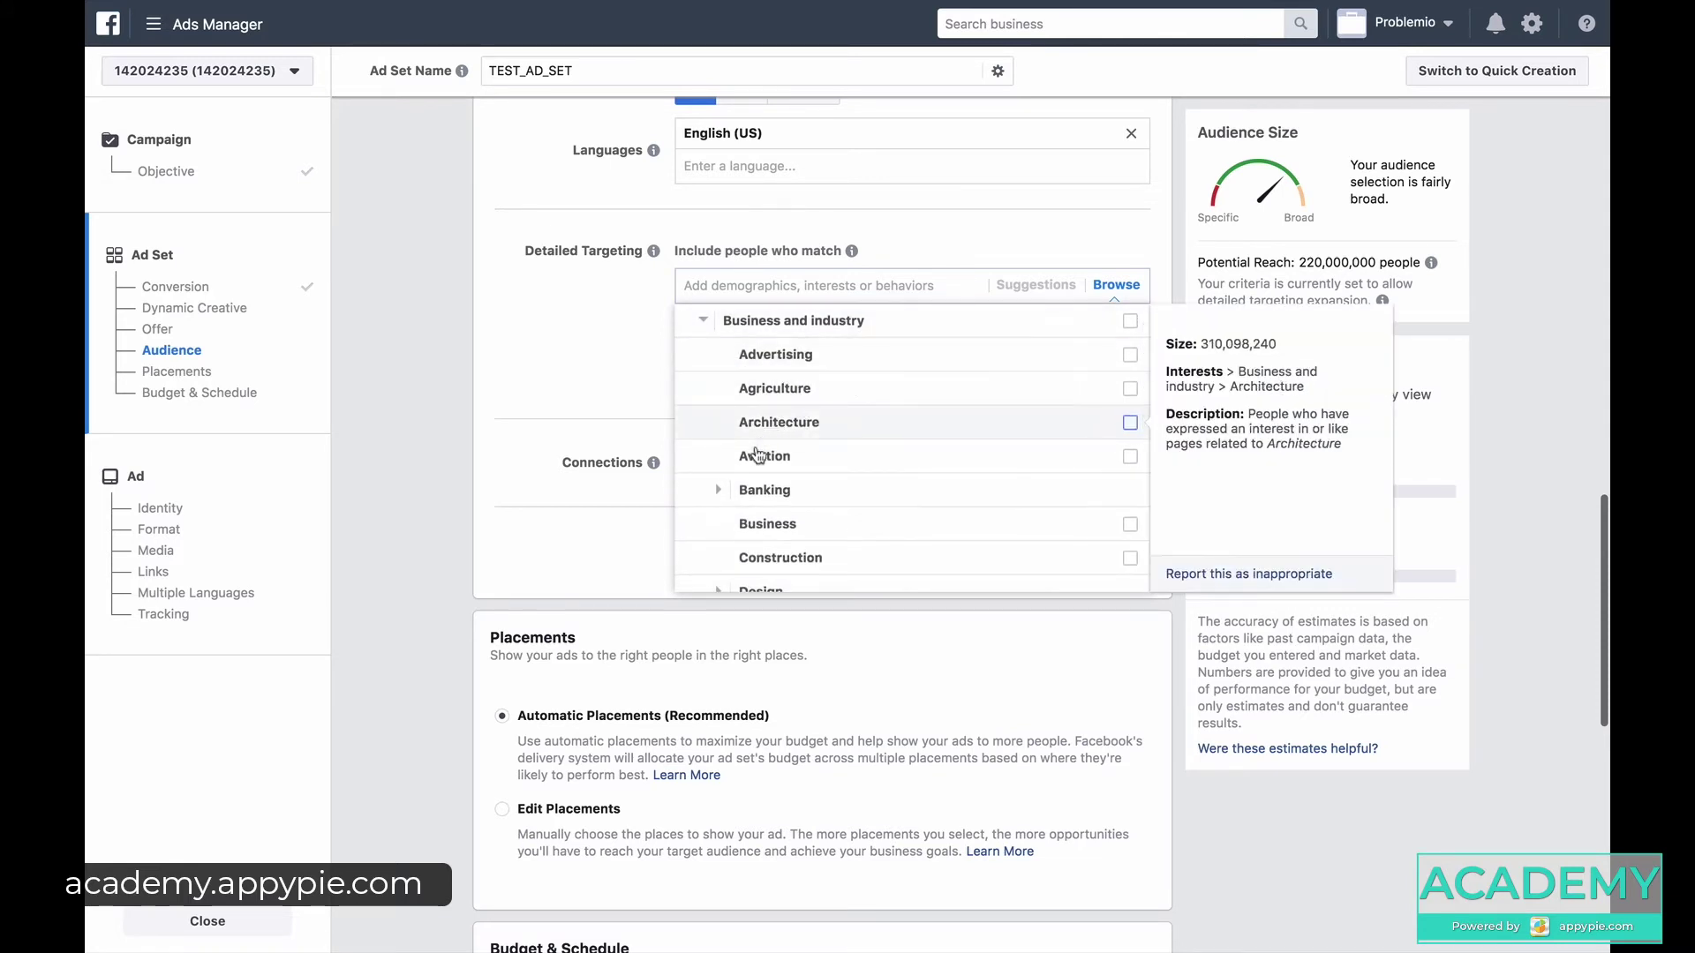
scroll(1092, 530, down, 2)
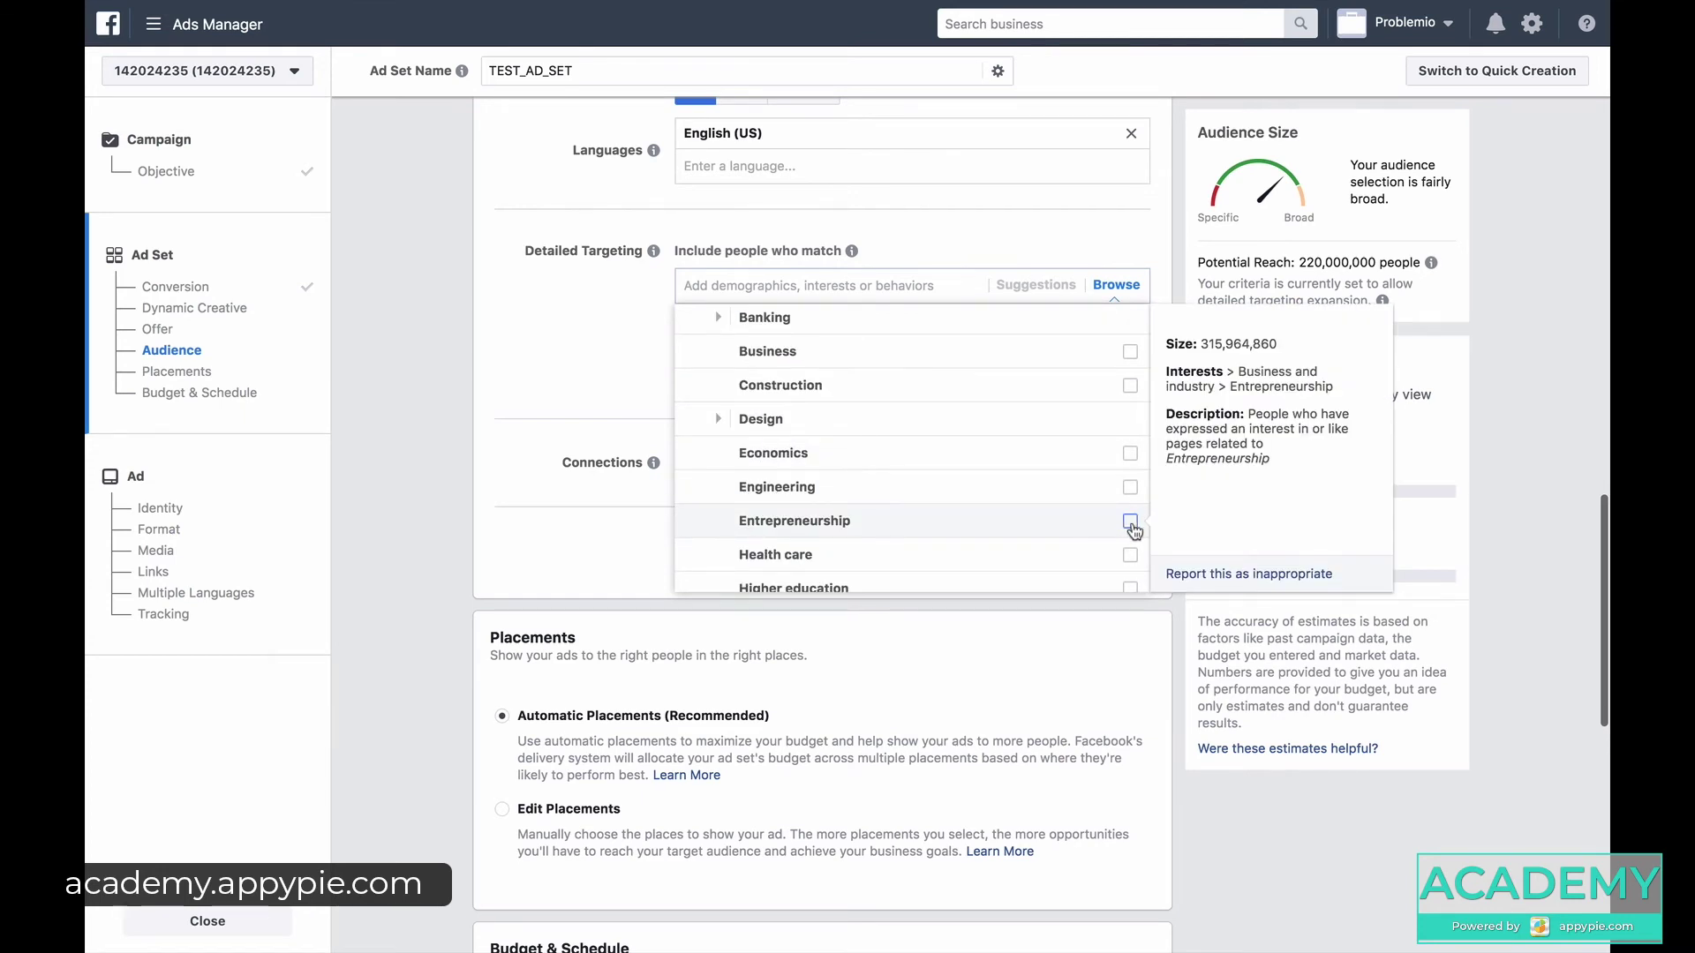
click(1130, 522)
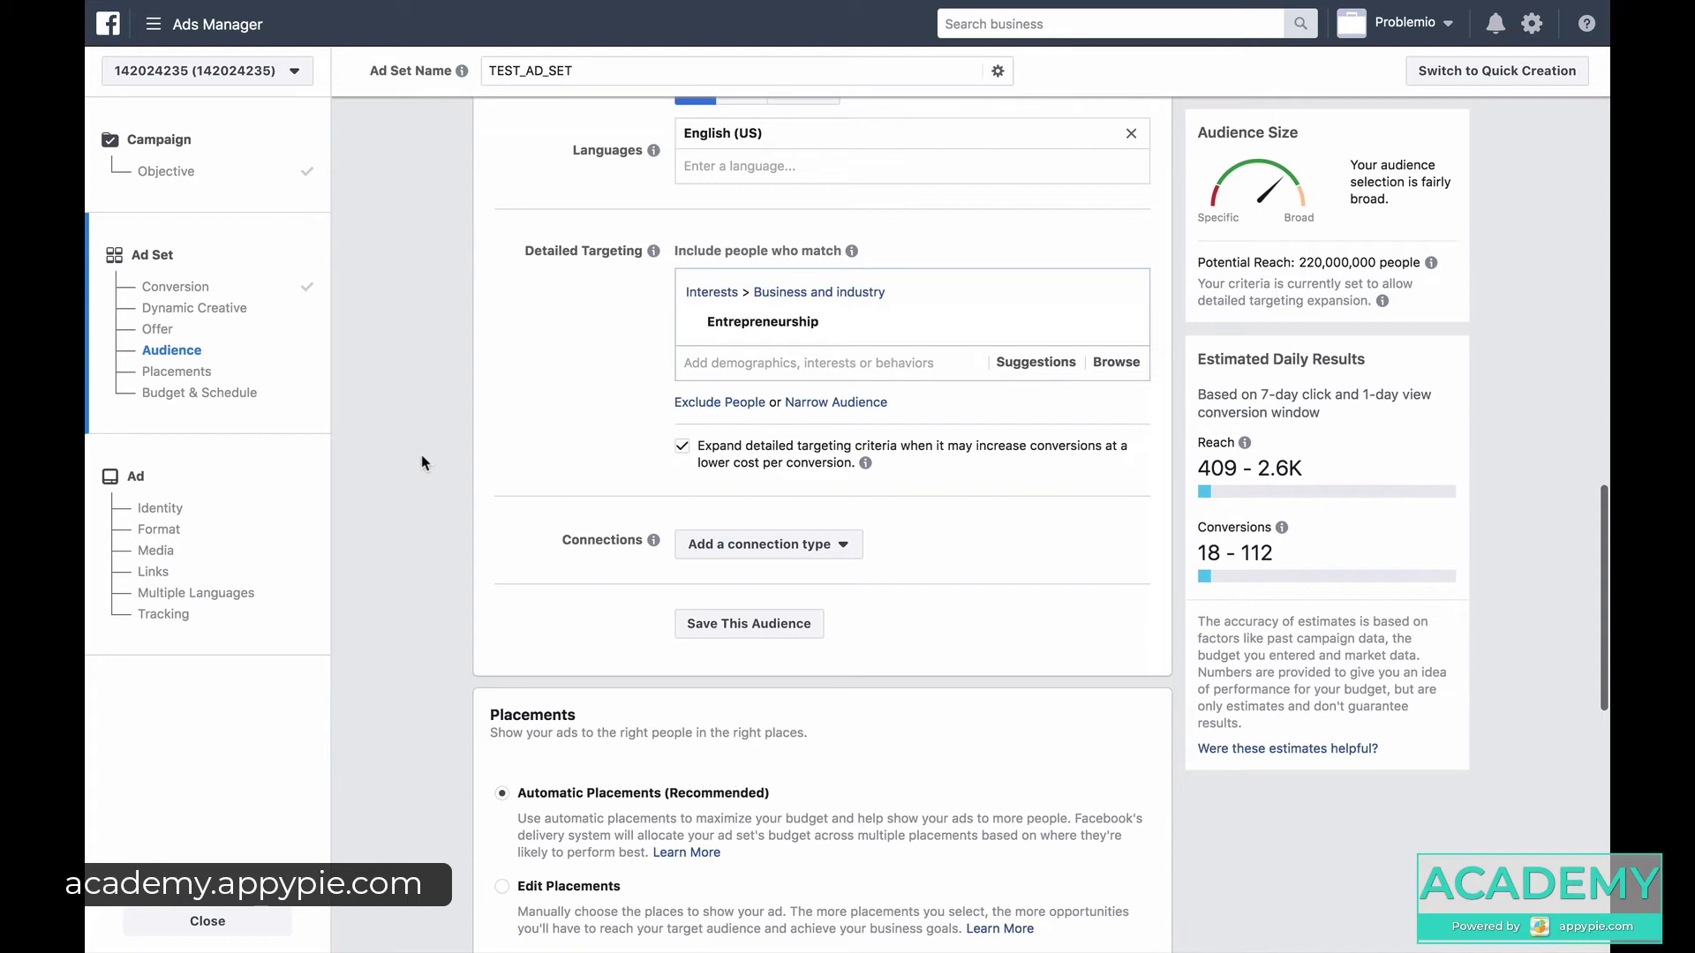
click(768, 544)
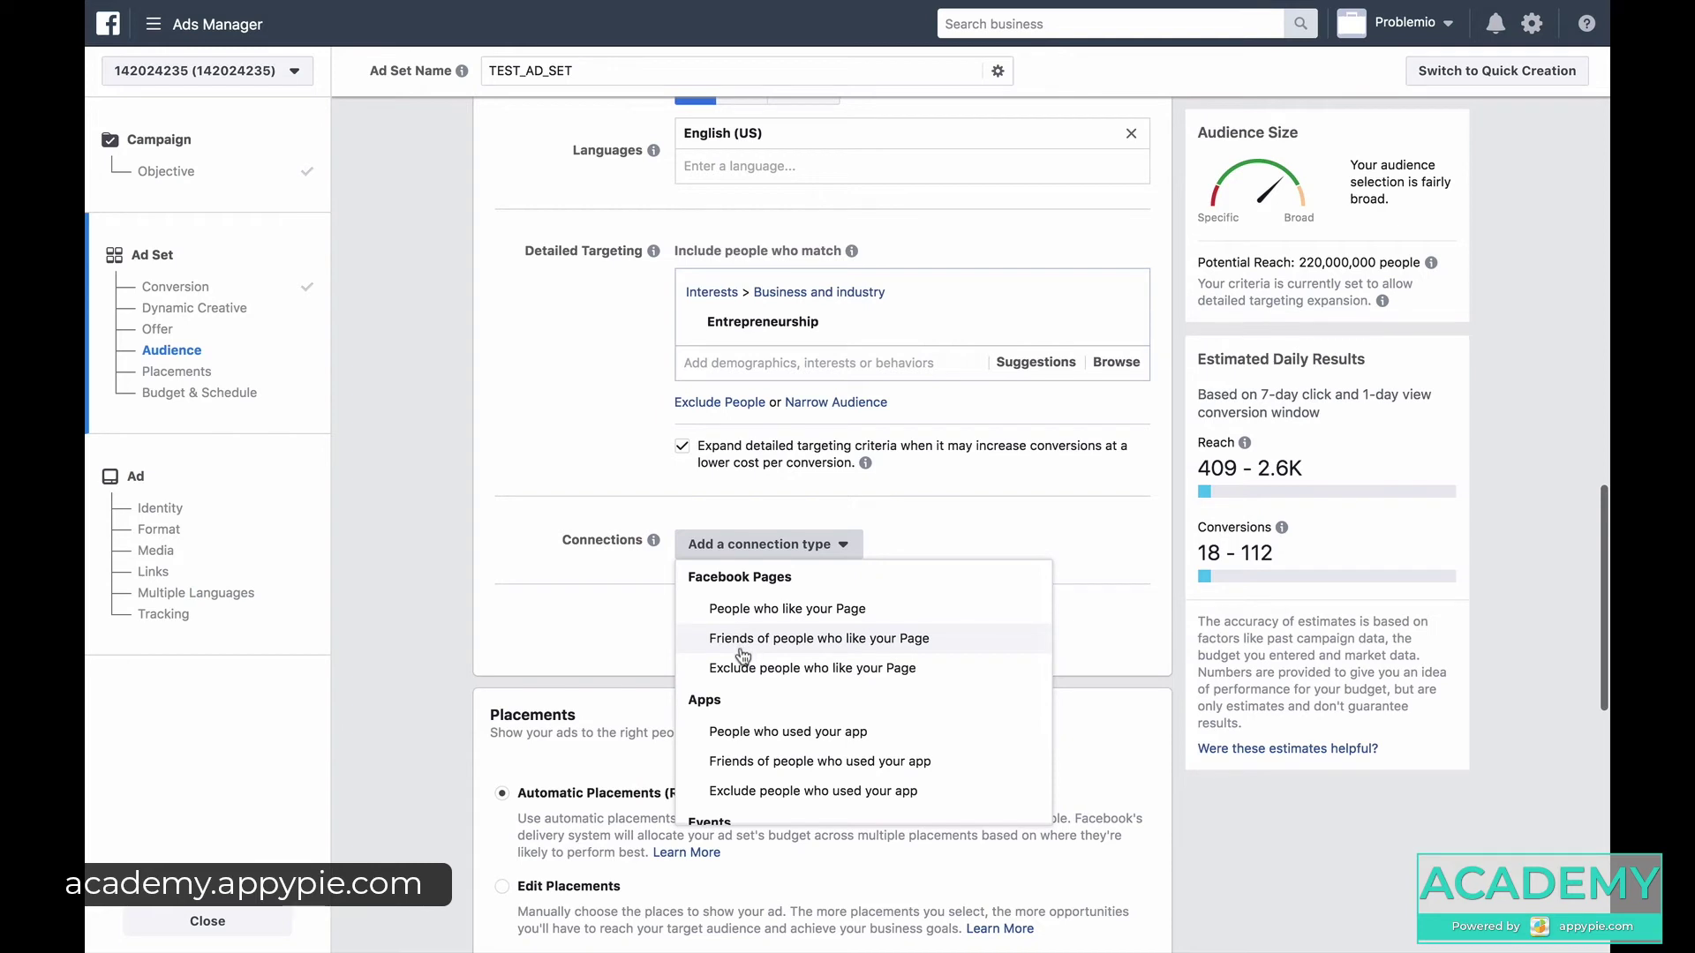
Browse the connection type list, then dismiss it without adding any connection.
scroll(741, 640, down, 3)
scroll(718, 590, up, 1)
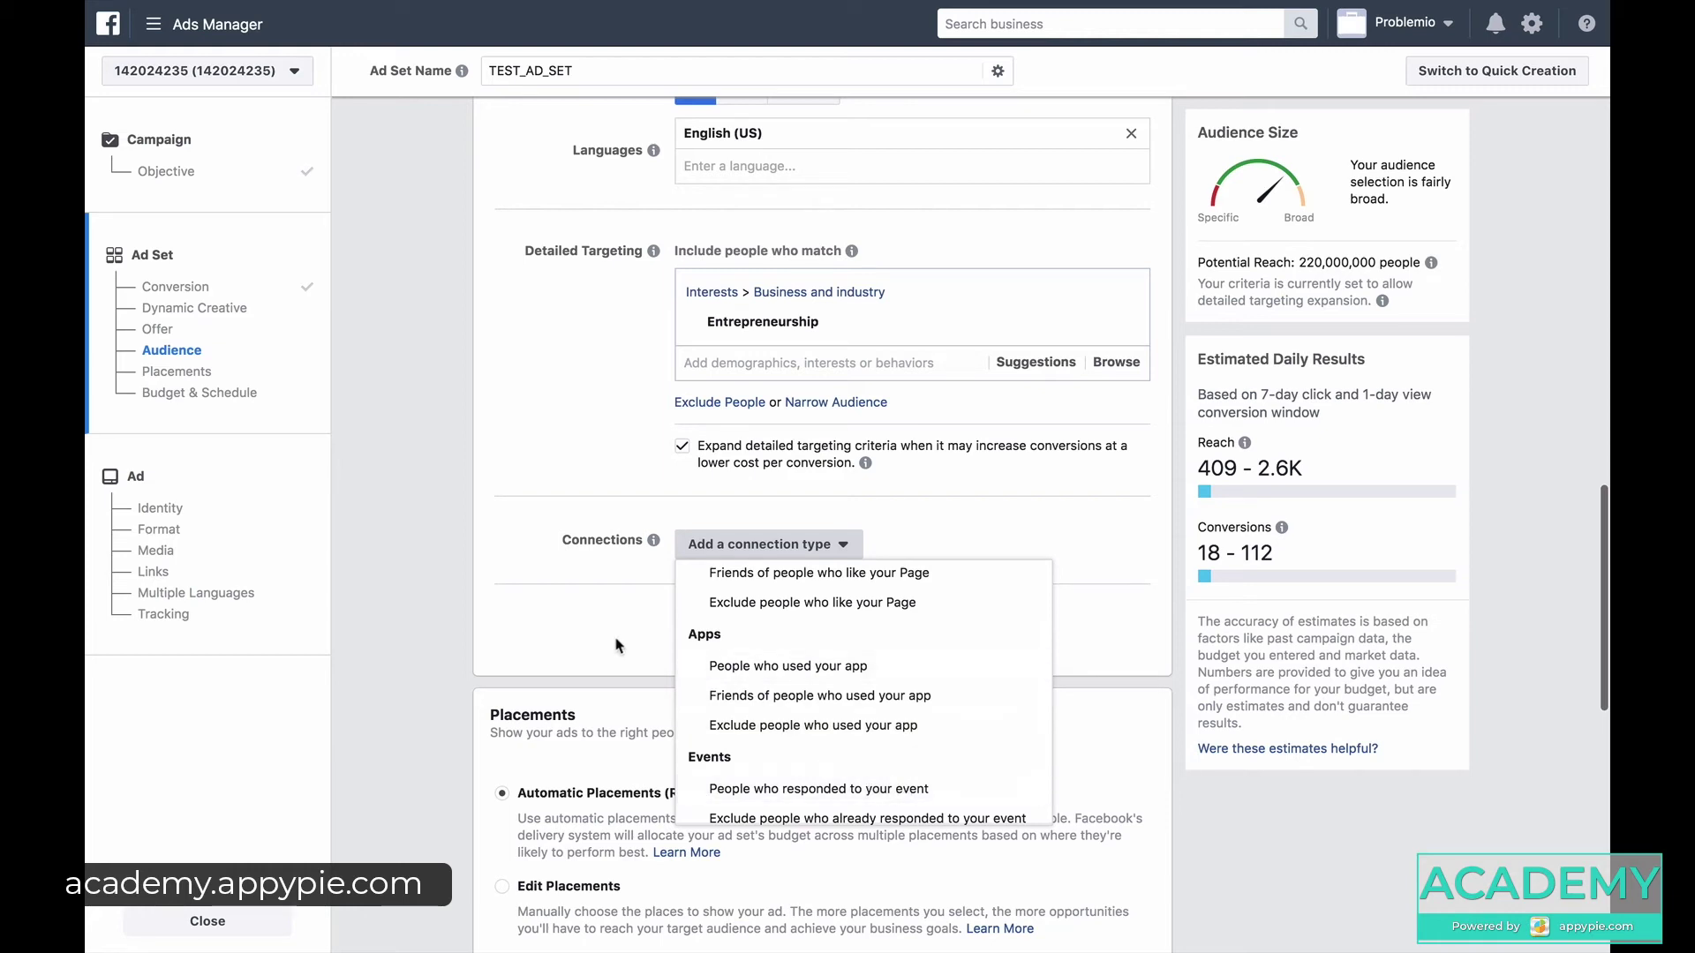
click(468, 587)
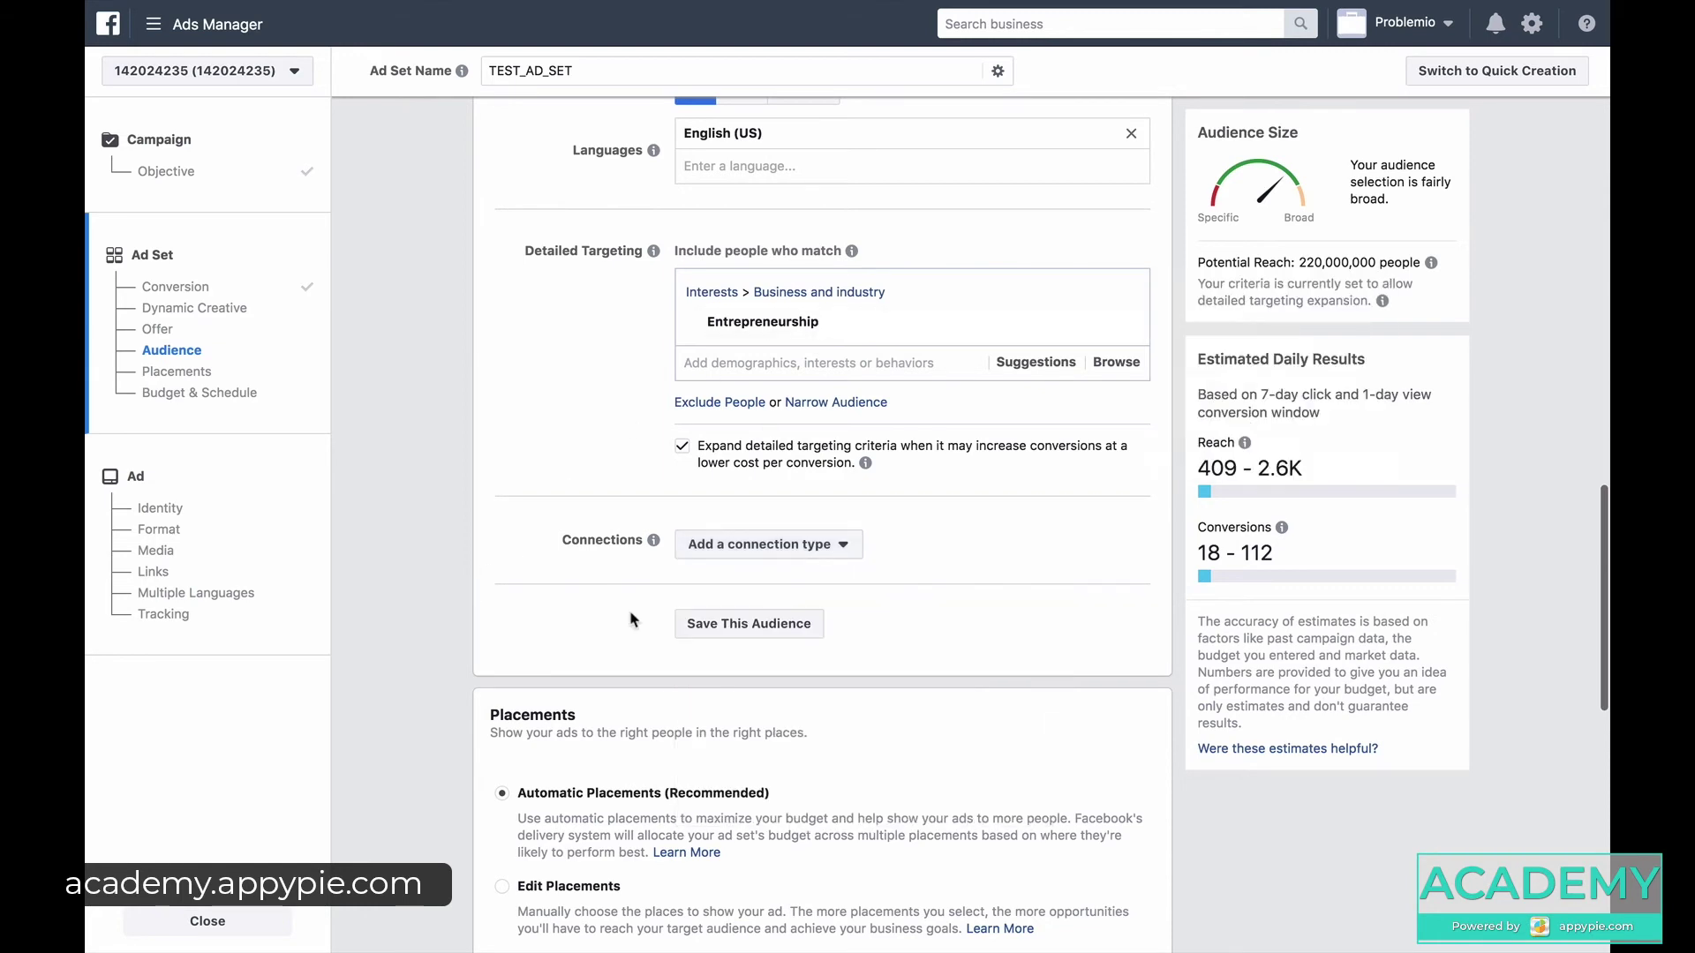
Lower the ad set's daily budget from $20.00 to $5.00.
scroll(634, 620, down, 4)
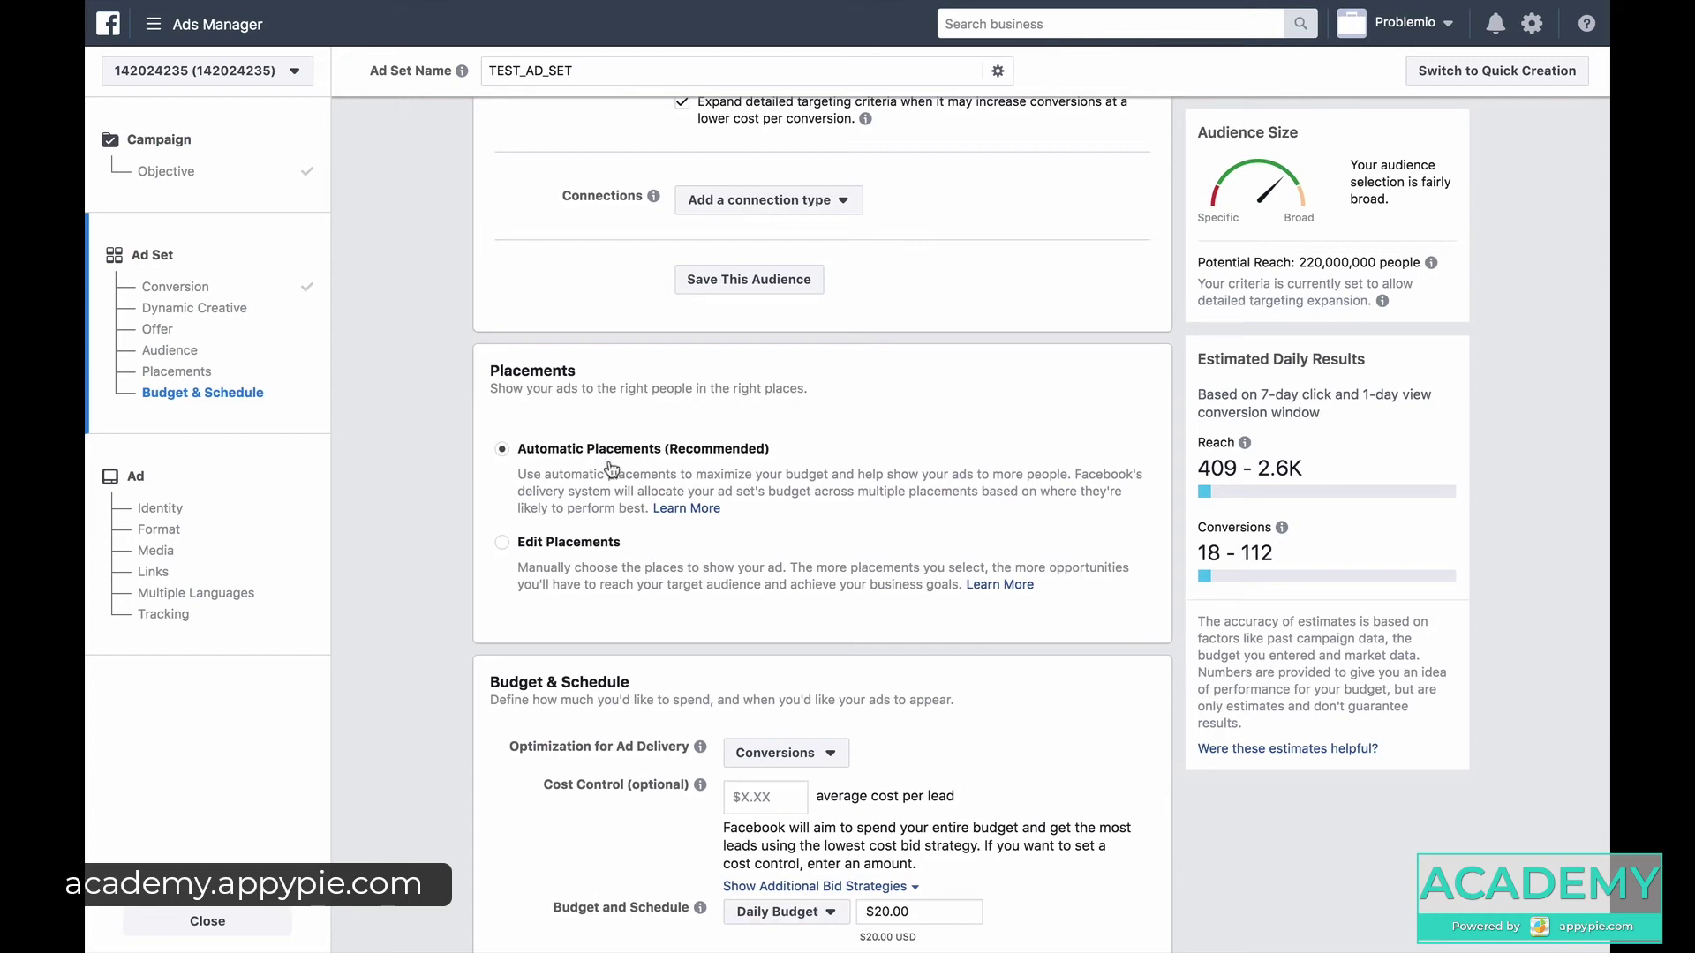
scroll(609, 529, down, 3)
scroll(589, 586, down, 2)
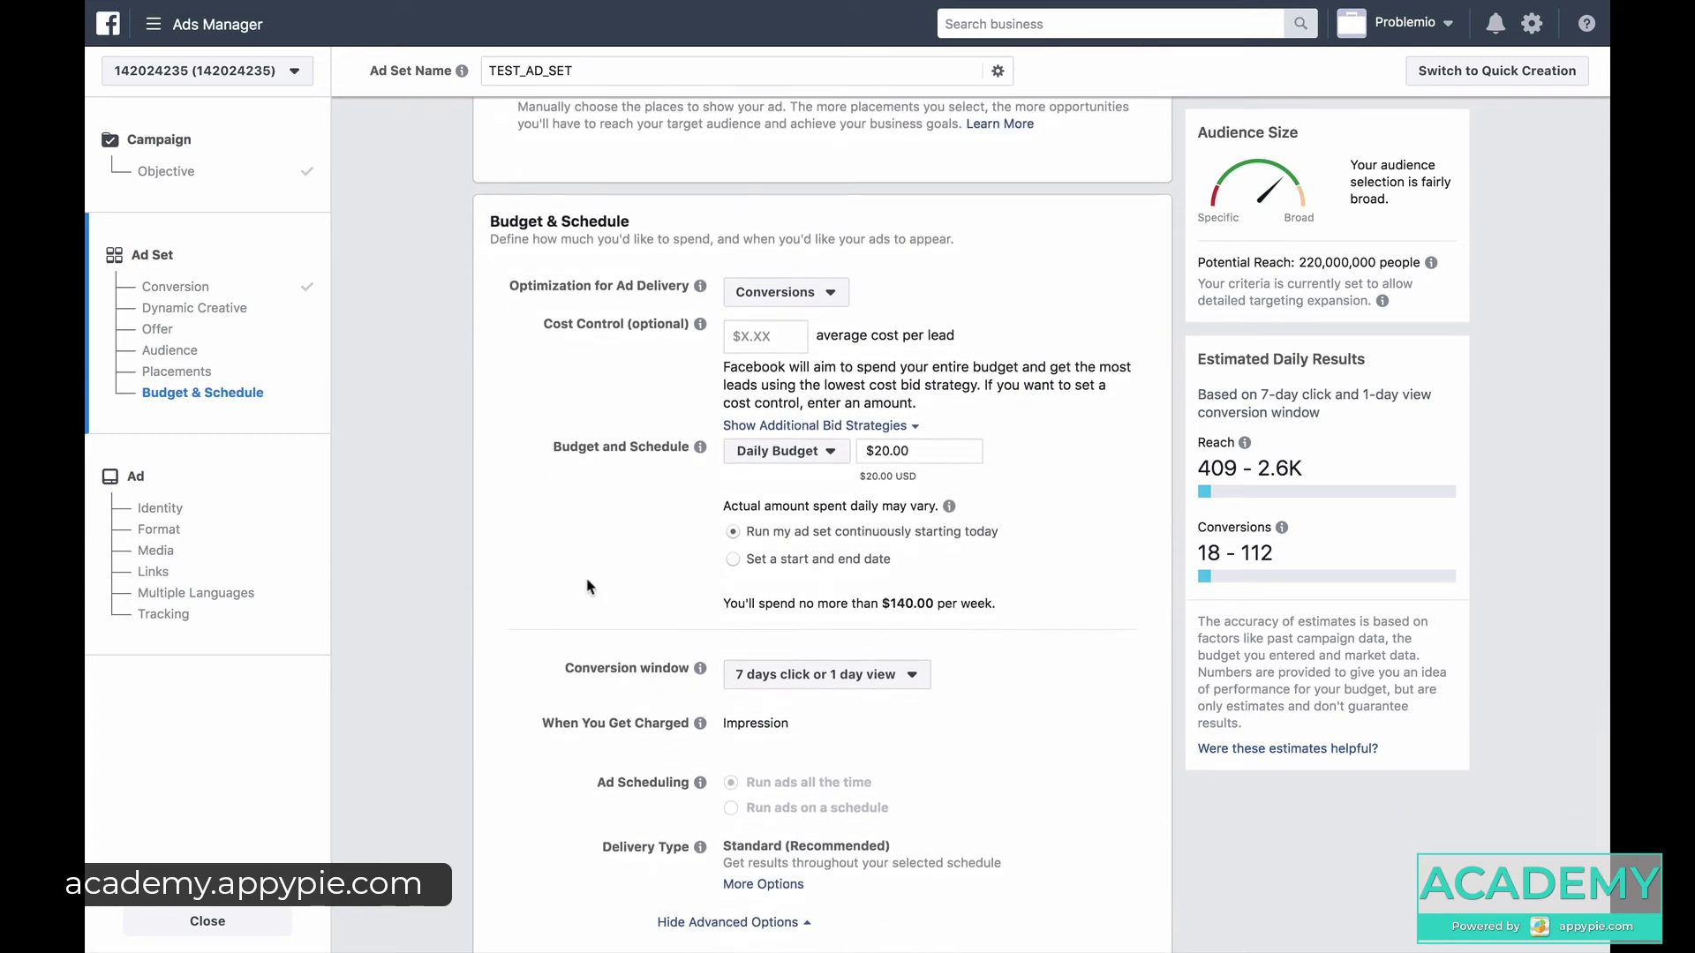
click(745, 327)
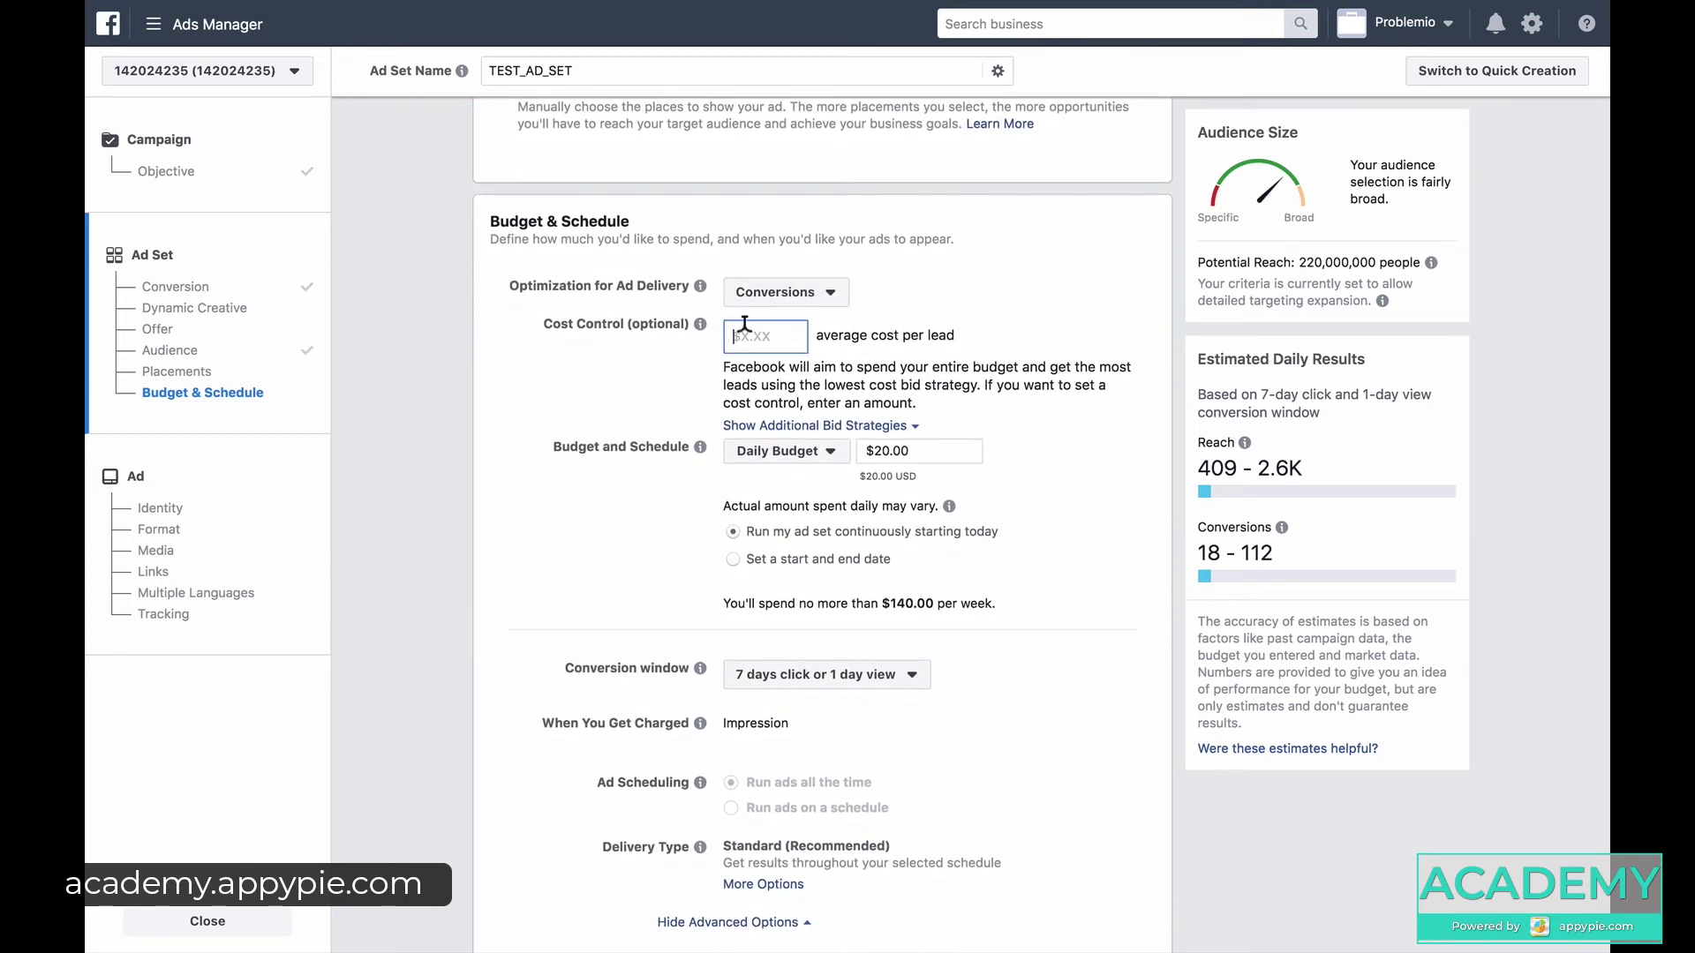
double_click(893, 449)
text(5)
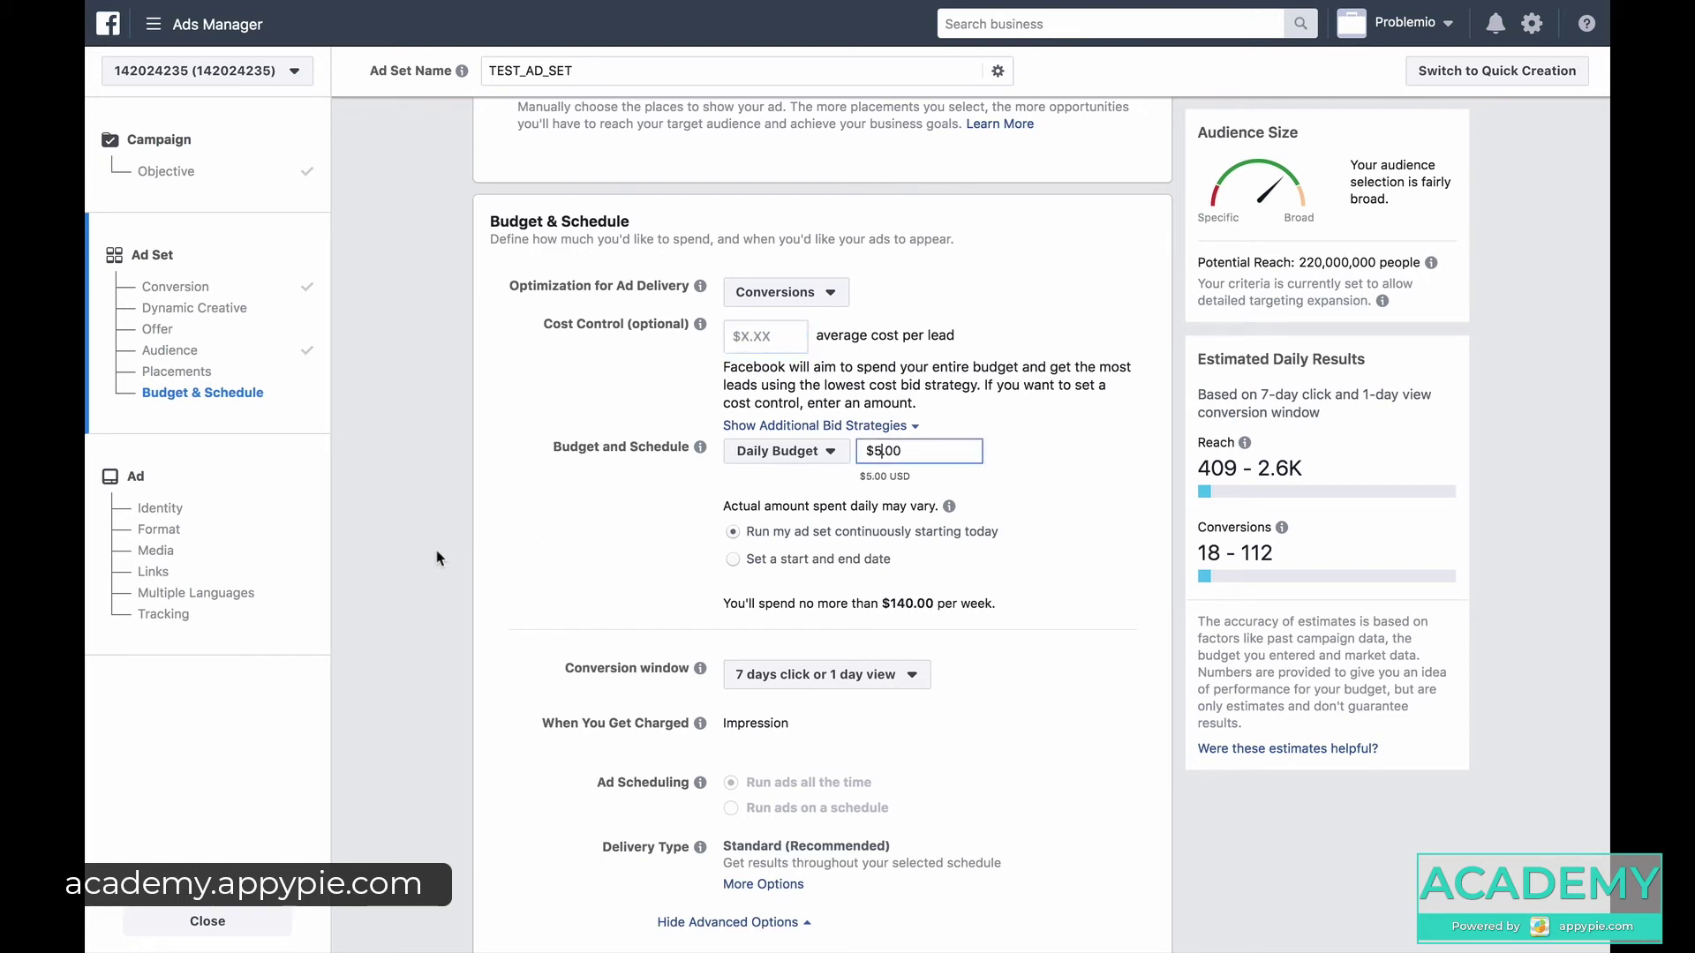
click(438, 558)
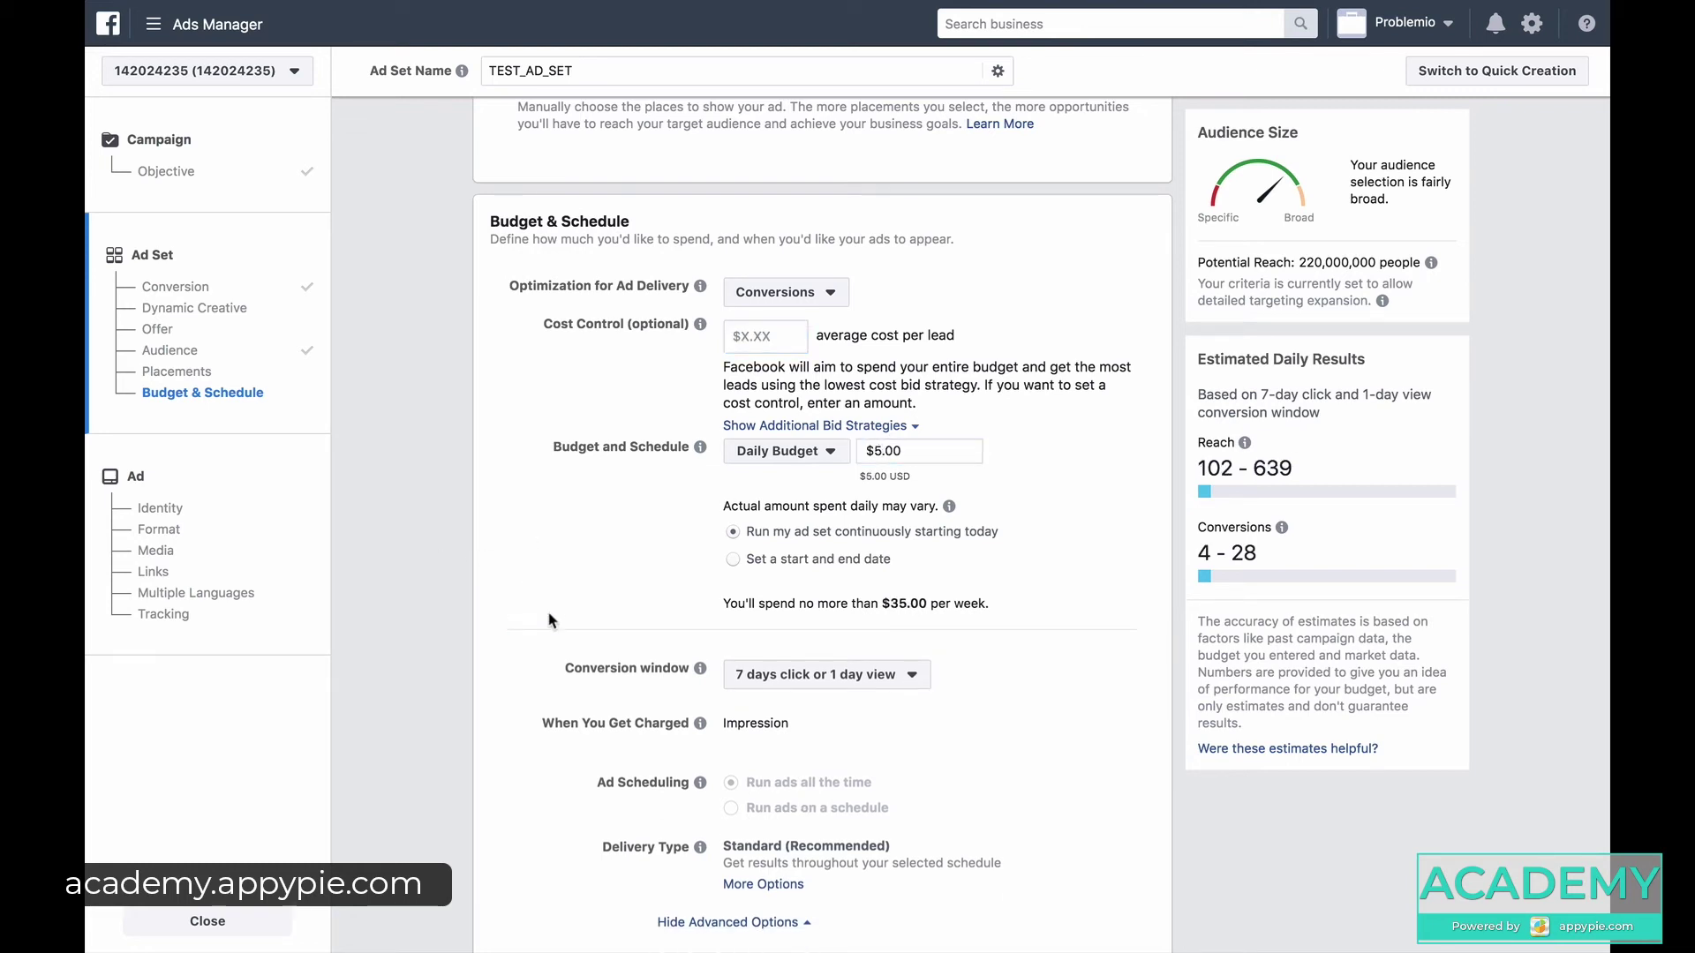
Review the remaining ad set settings and continue to the ad setup.
scroll(552, 636, down, 2)
scroll(674, 424, up, 20)
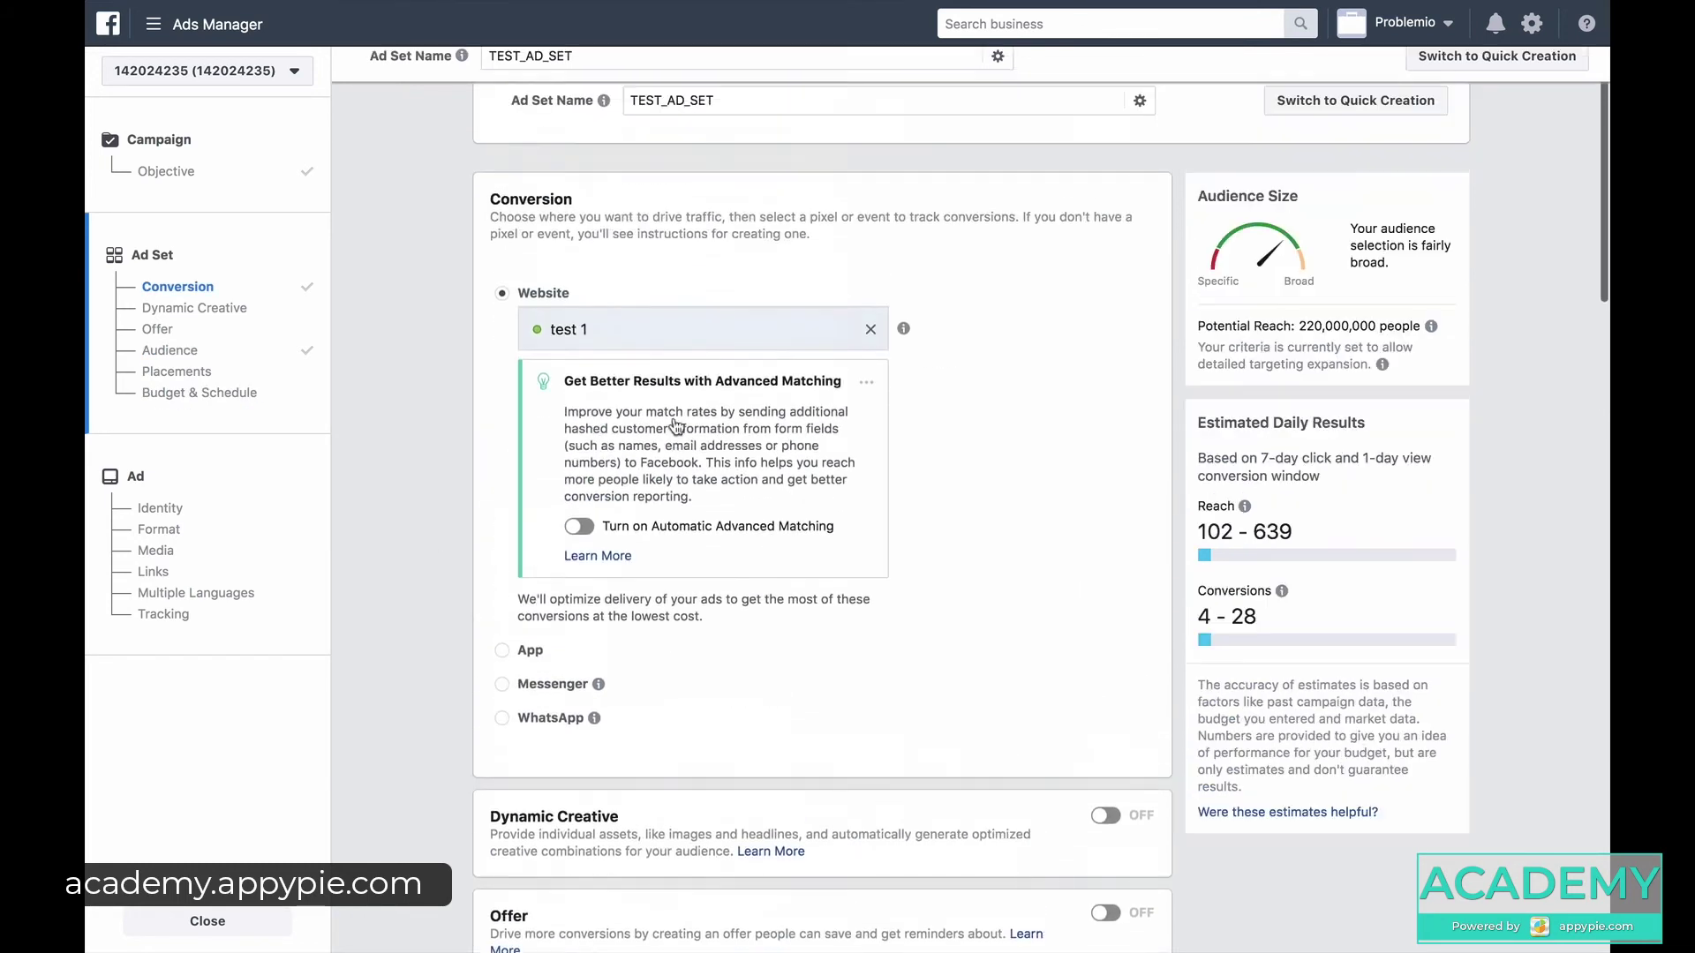
scroll(676, 426, down, 10)
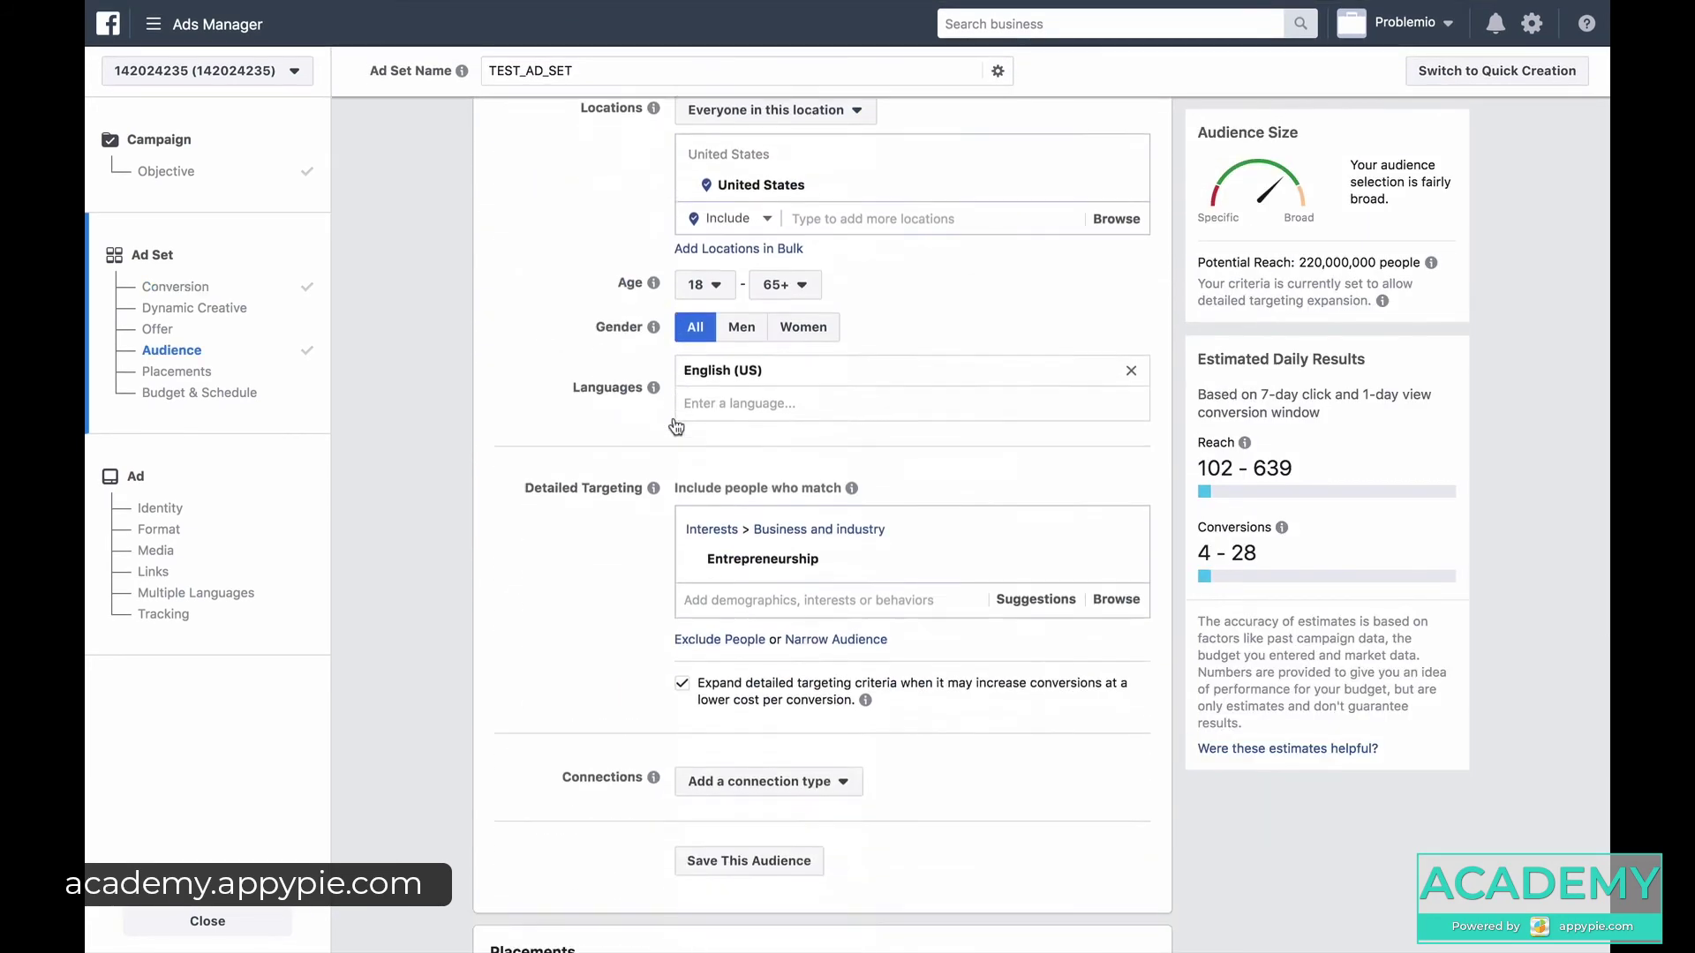
scroll(677, 427, down, 6)
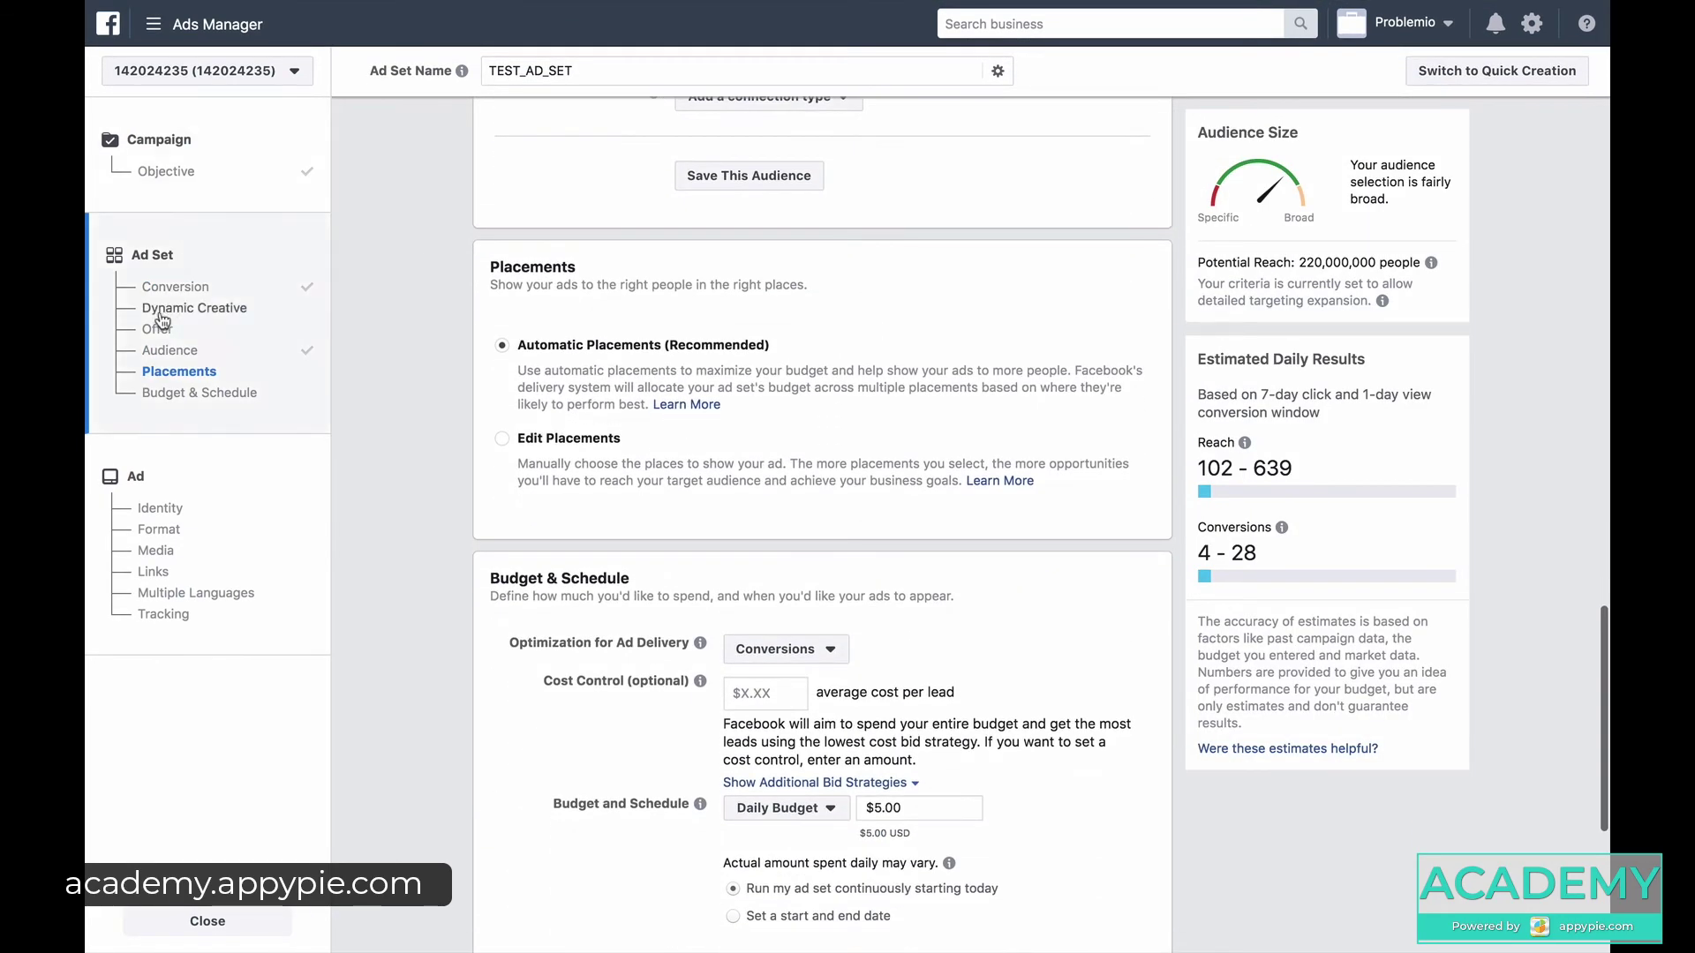
scroll(590, 520, down, 4)
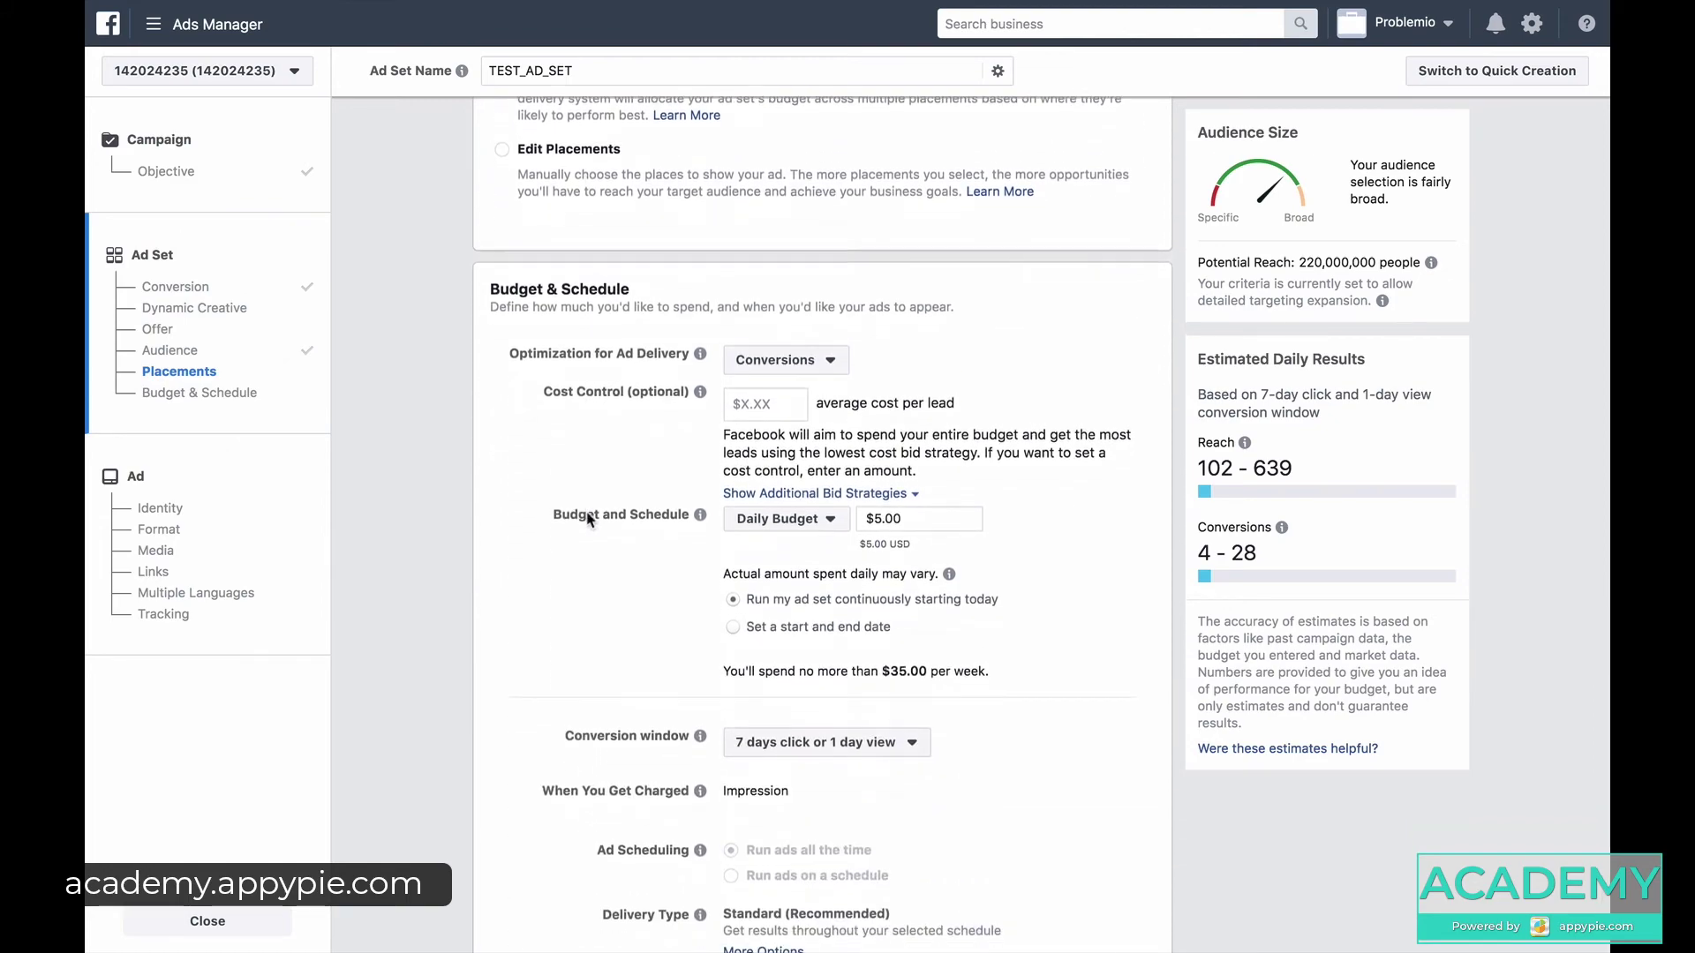
scroll(589, 520, down, 2)
scroll(589, 520, up, 18)
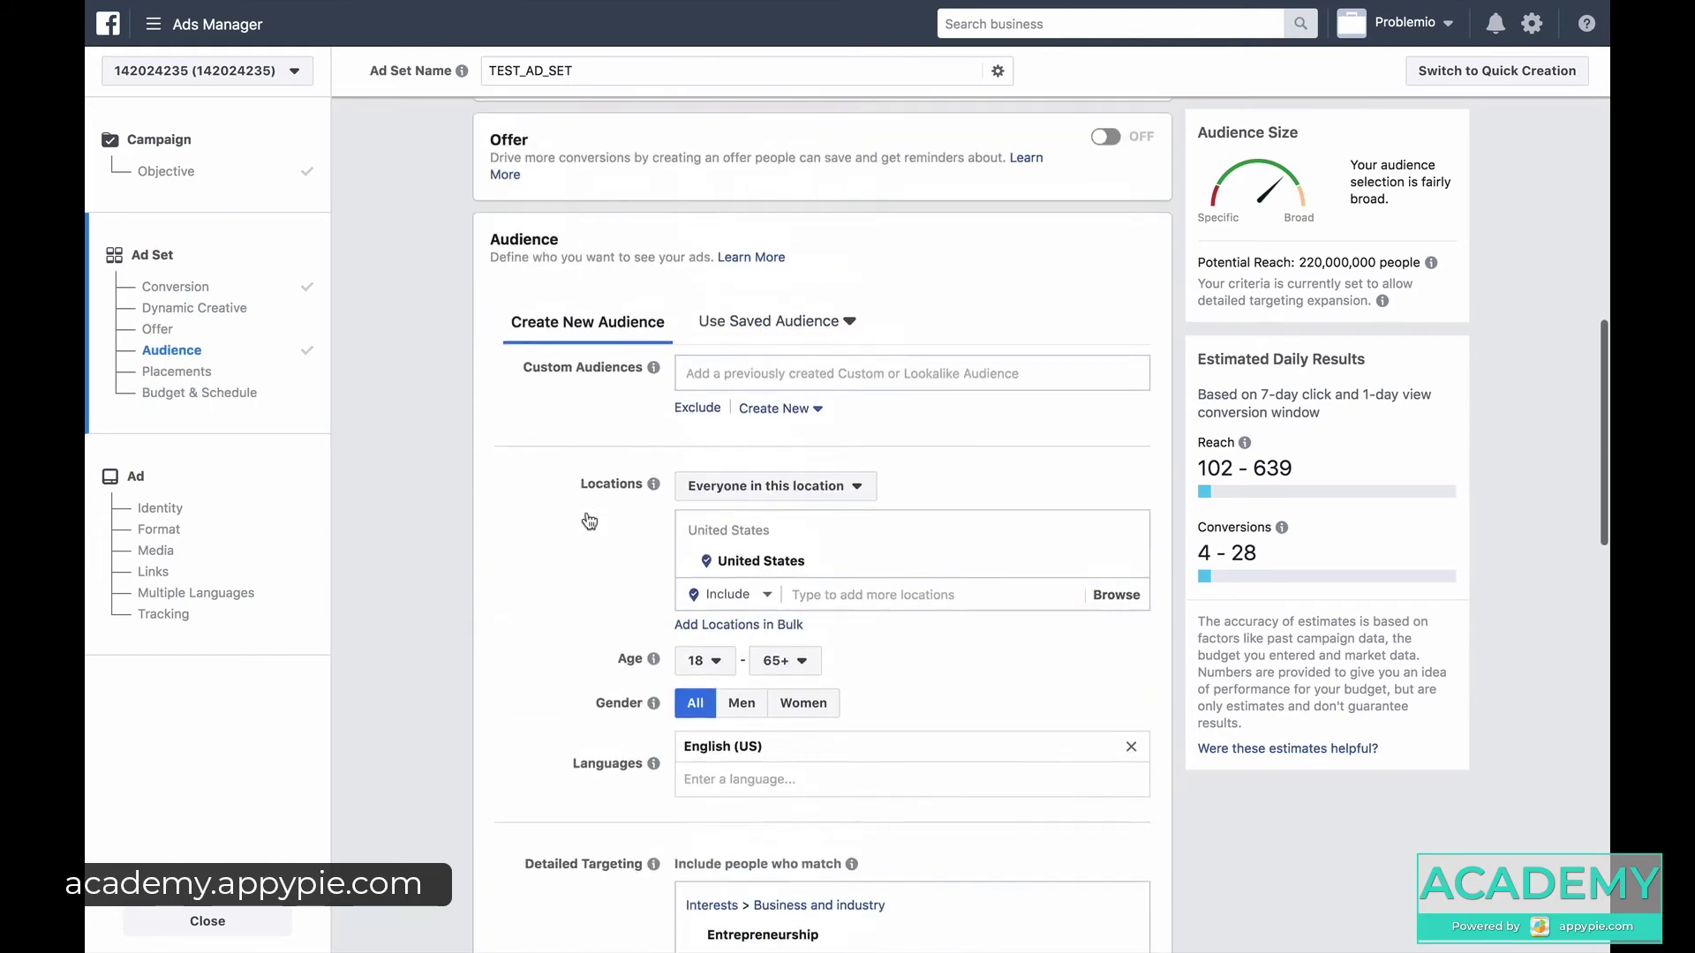
scroll(589, 521, up, 10)
scroll(618, 512, down, 20)
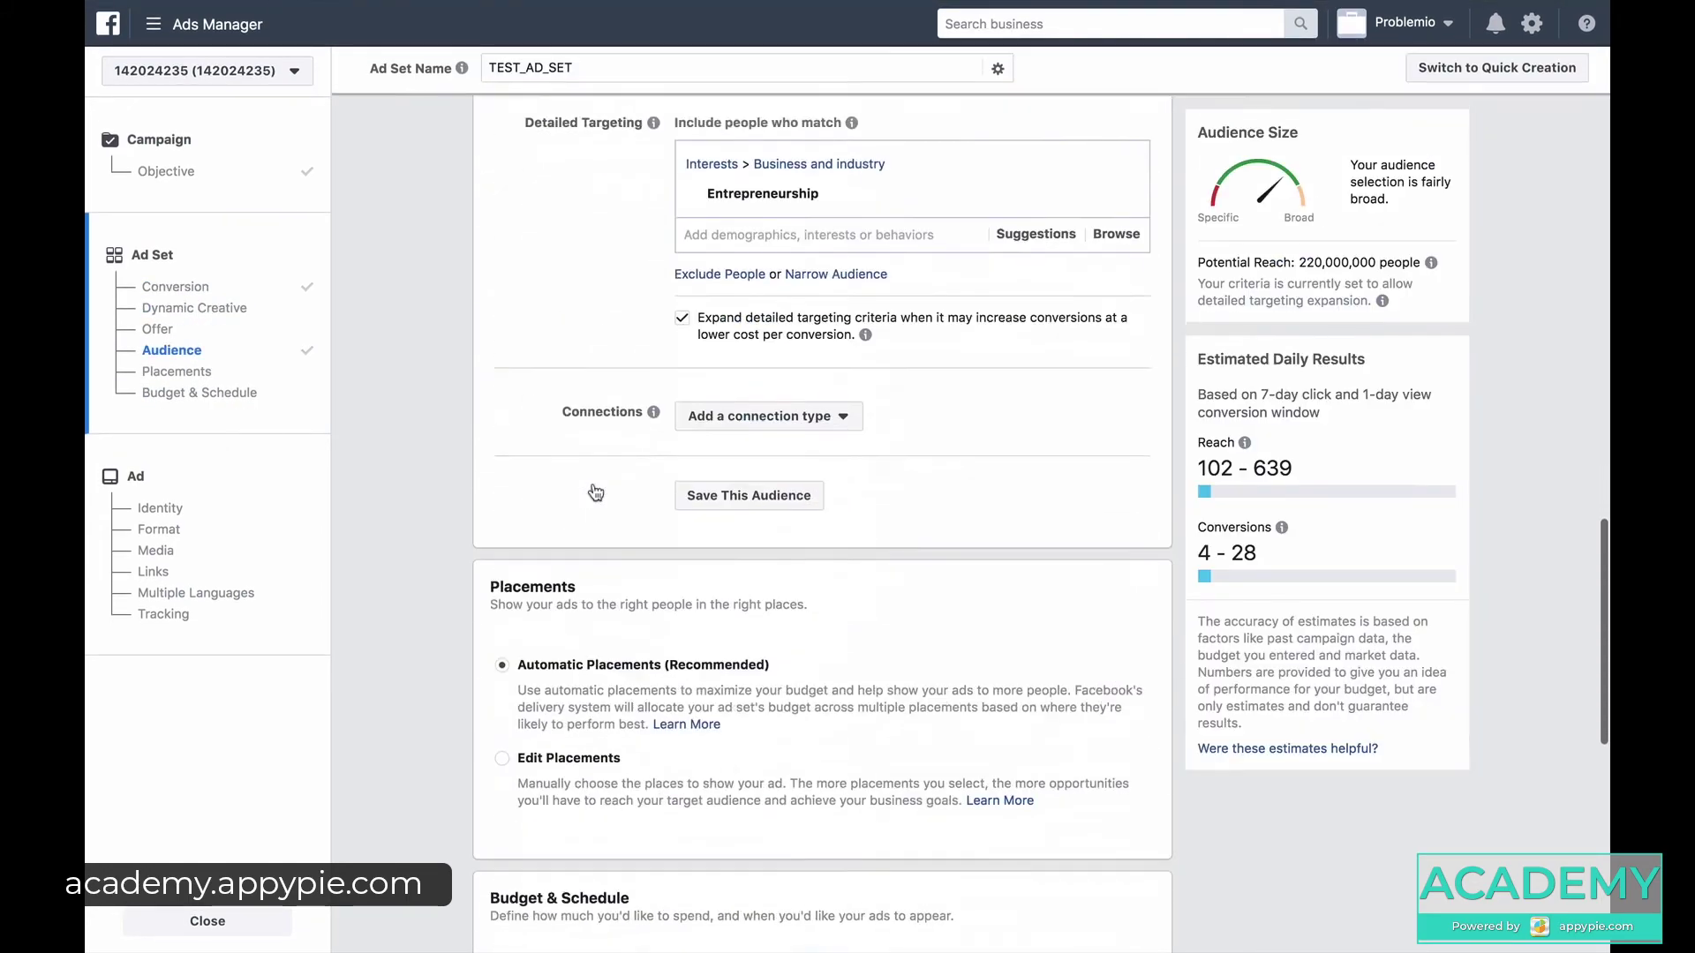
scroll(596, 492, down, 9)
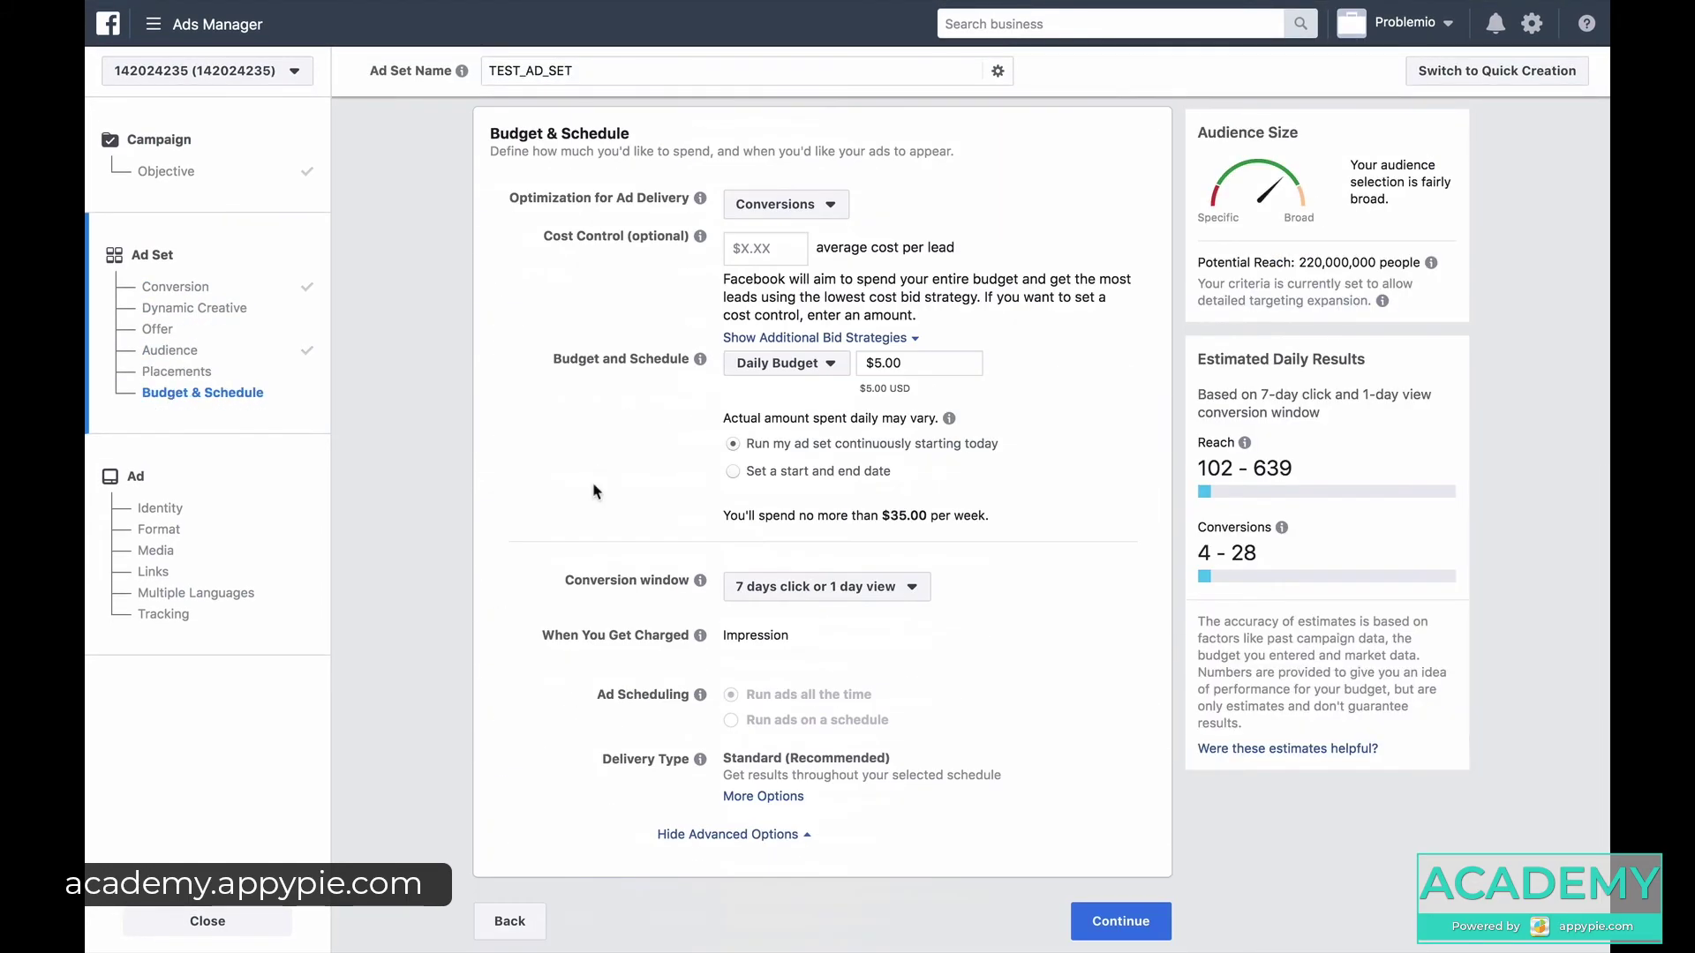
click(1119, 923)
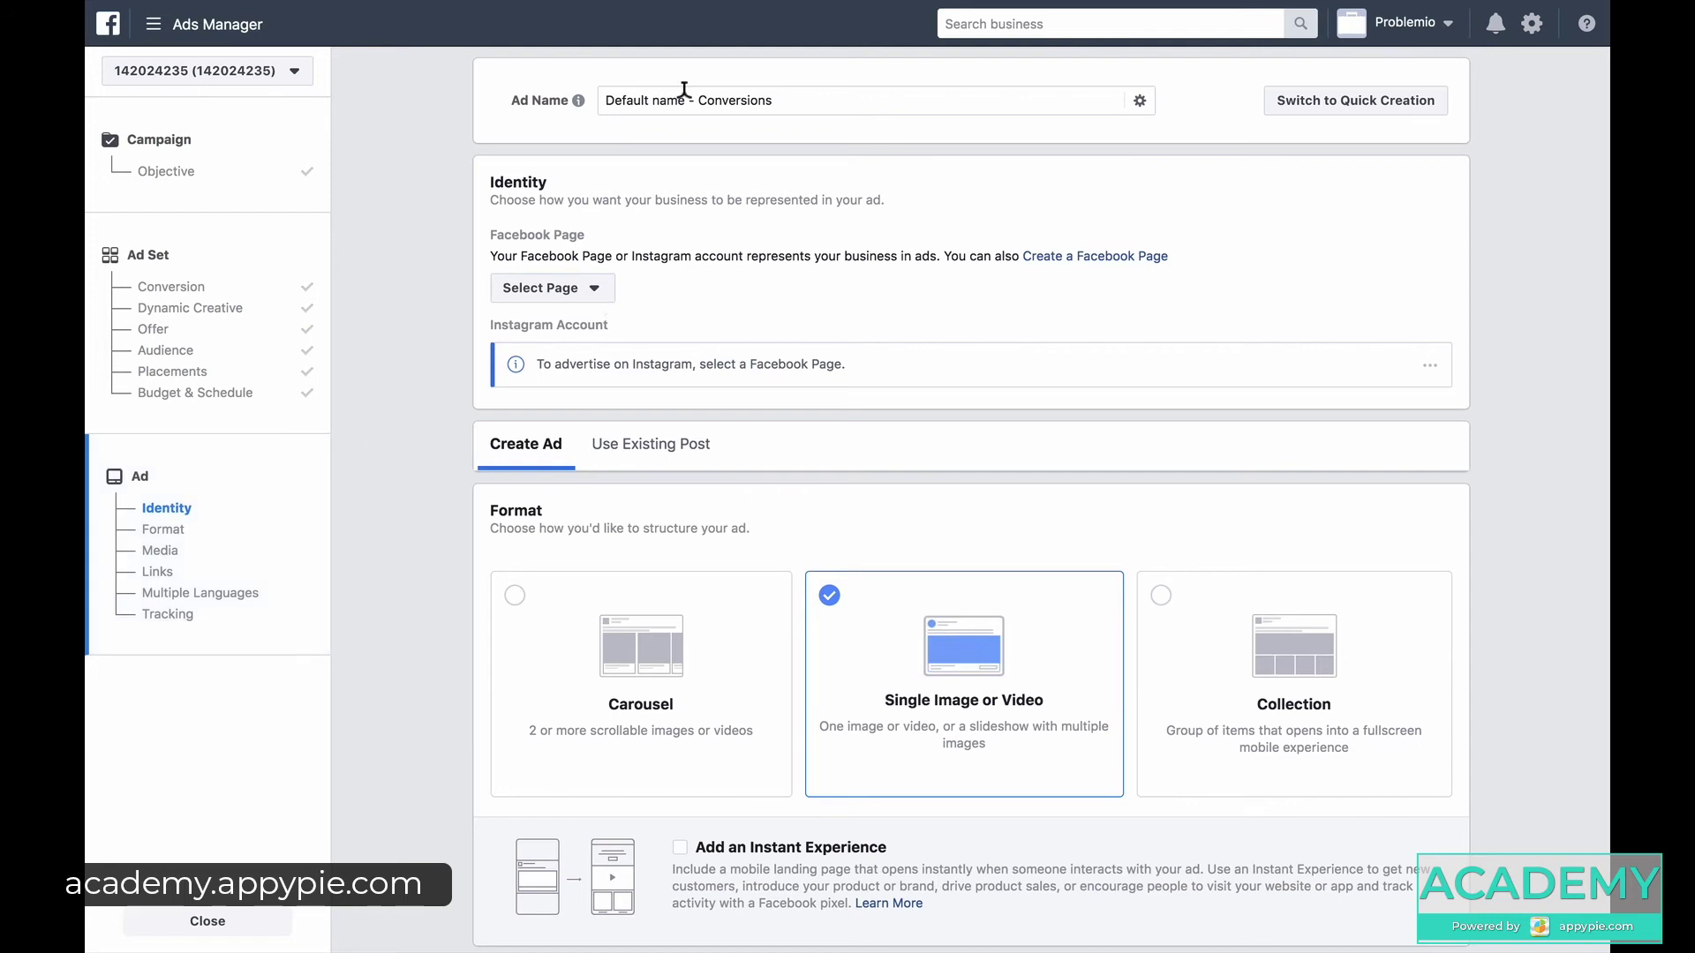
Name the ad FIRST TEST AD and select the Problemio.com page as its identity.
drag(604, 97, 971, 89)
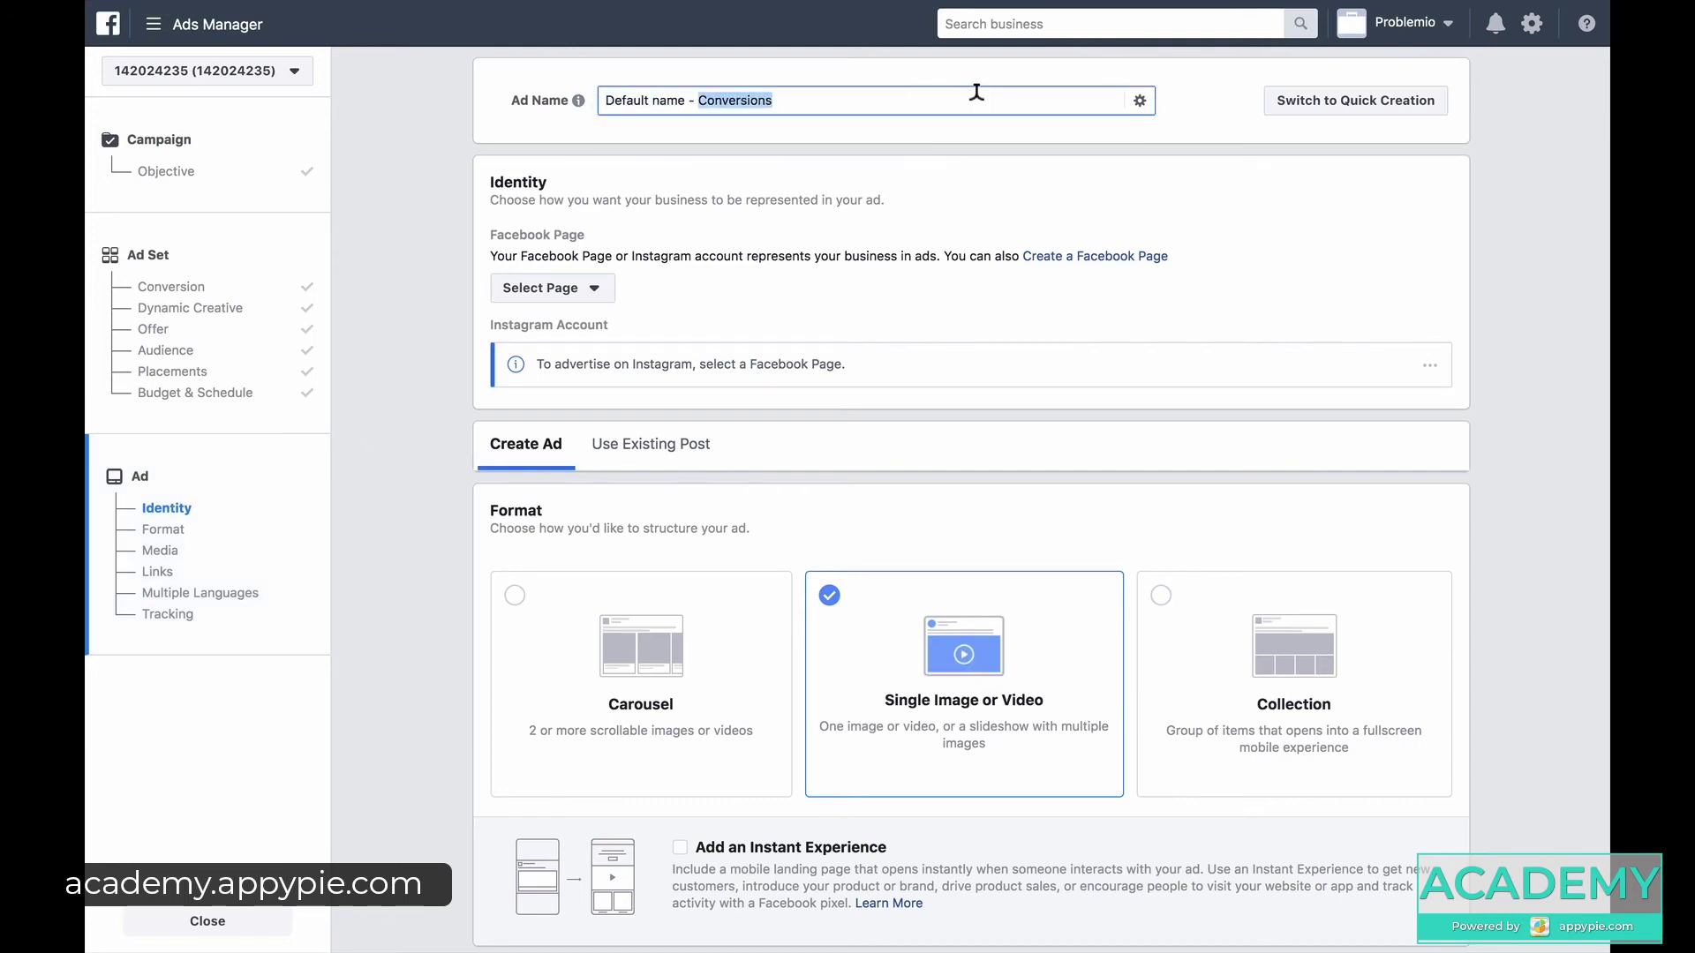
text(FIRST TEST AD)
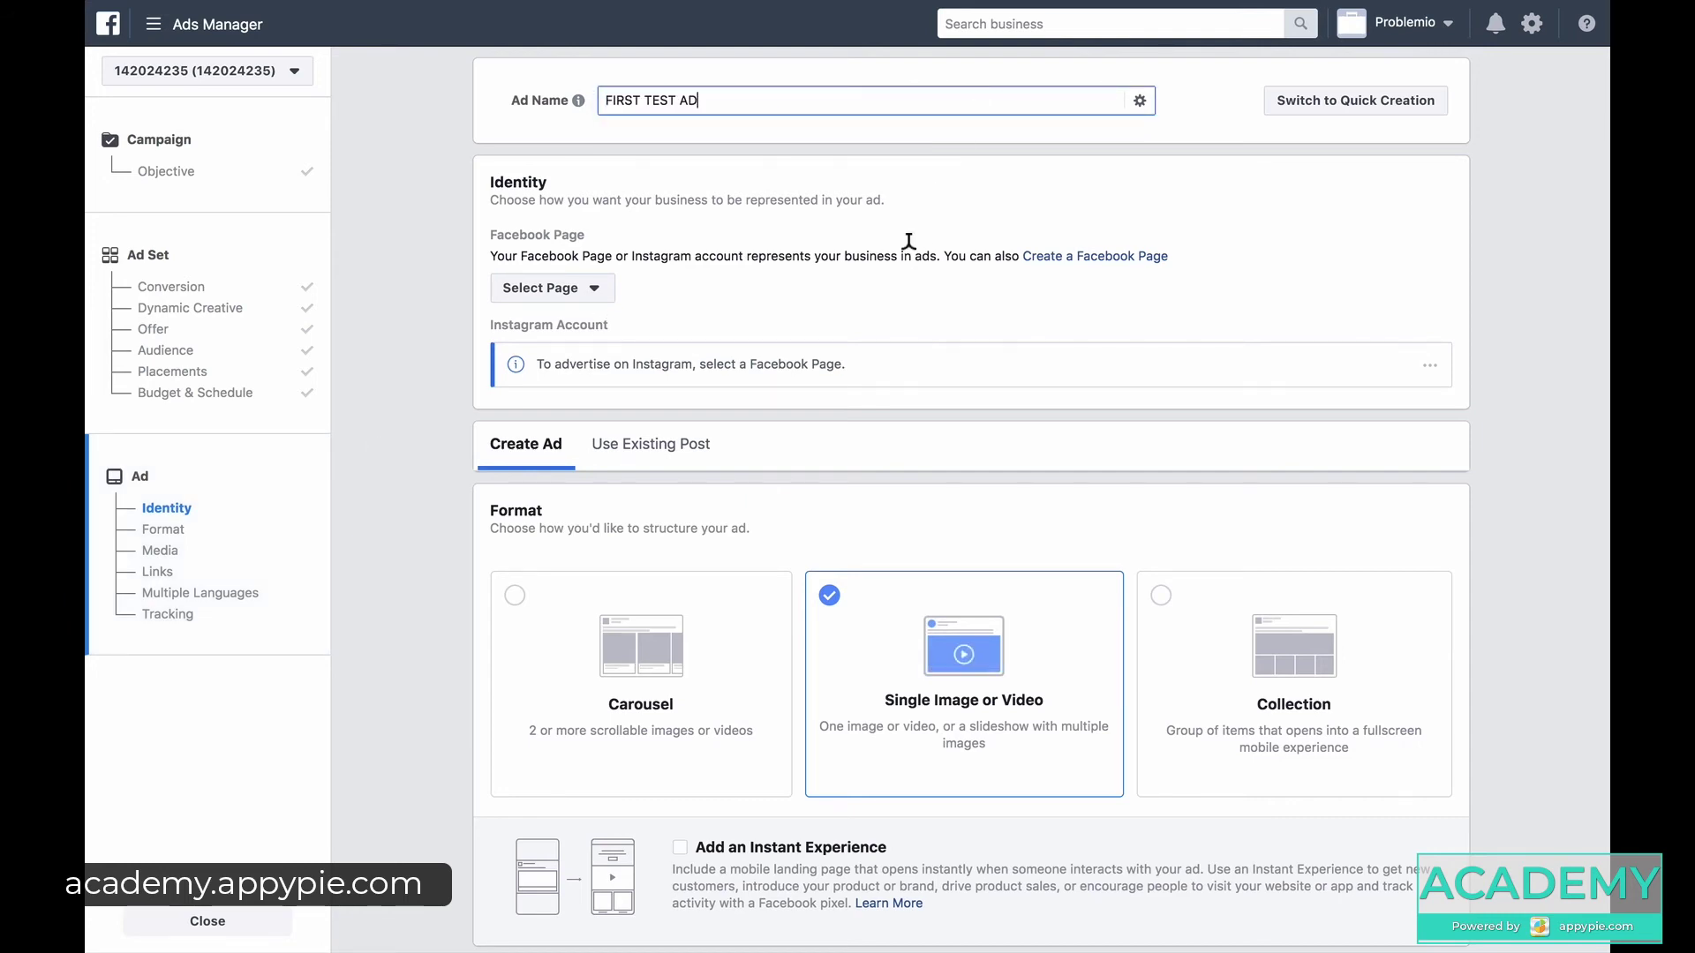
click(872, 237)
click(574, 289)
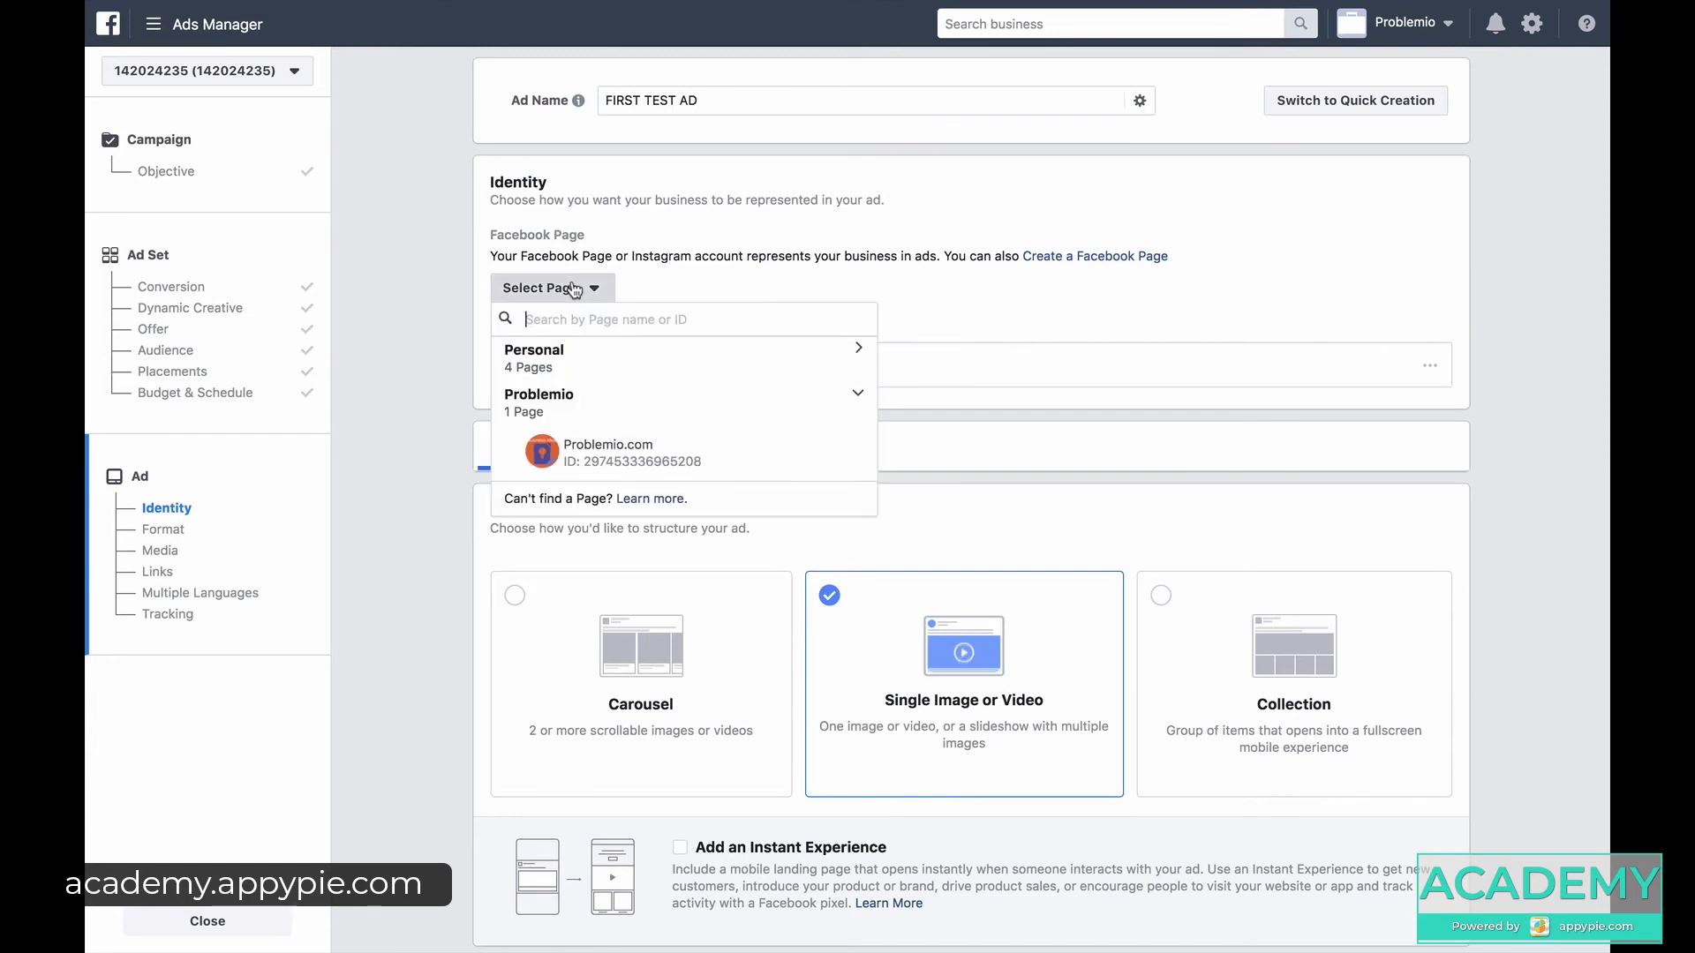
click(554, 461)
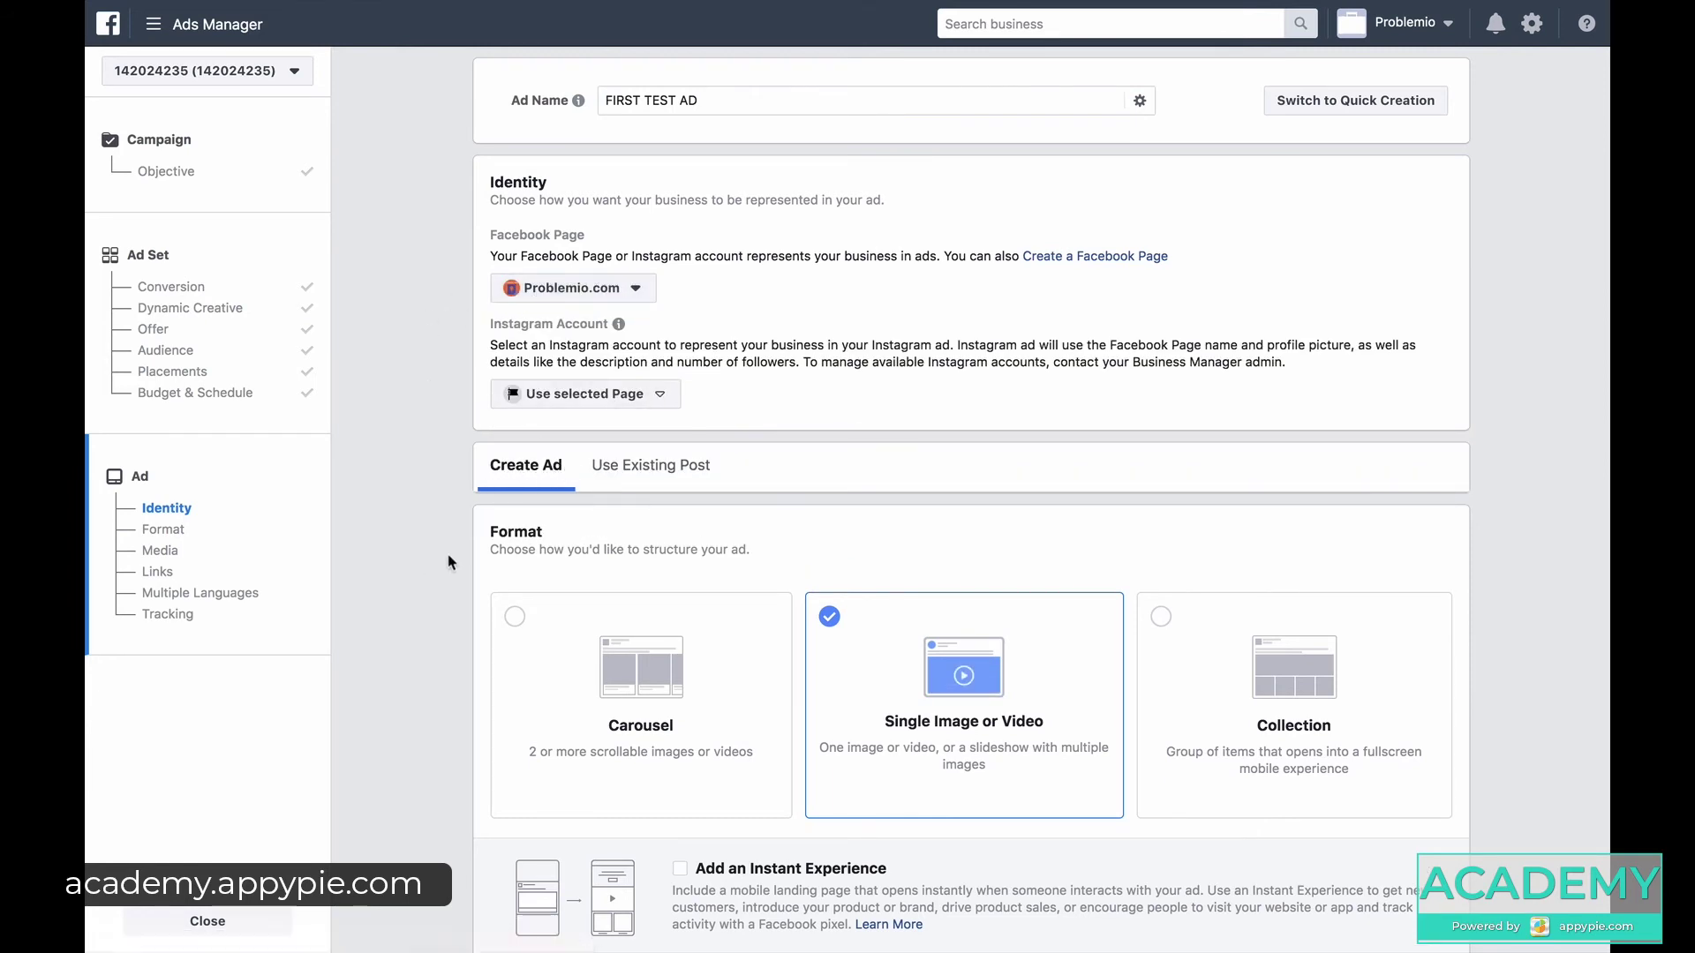
Try Use Existing Post, browse the page posts, and close the picker without choosing one.
click(663, 466)
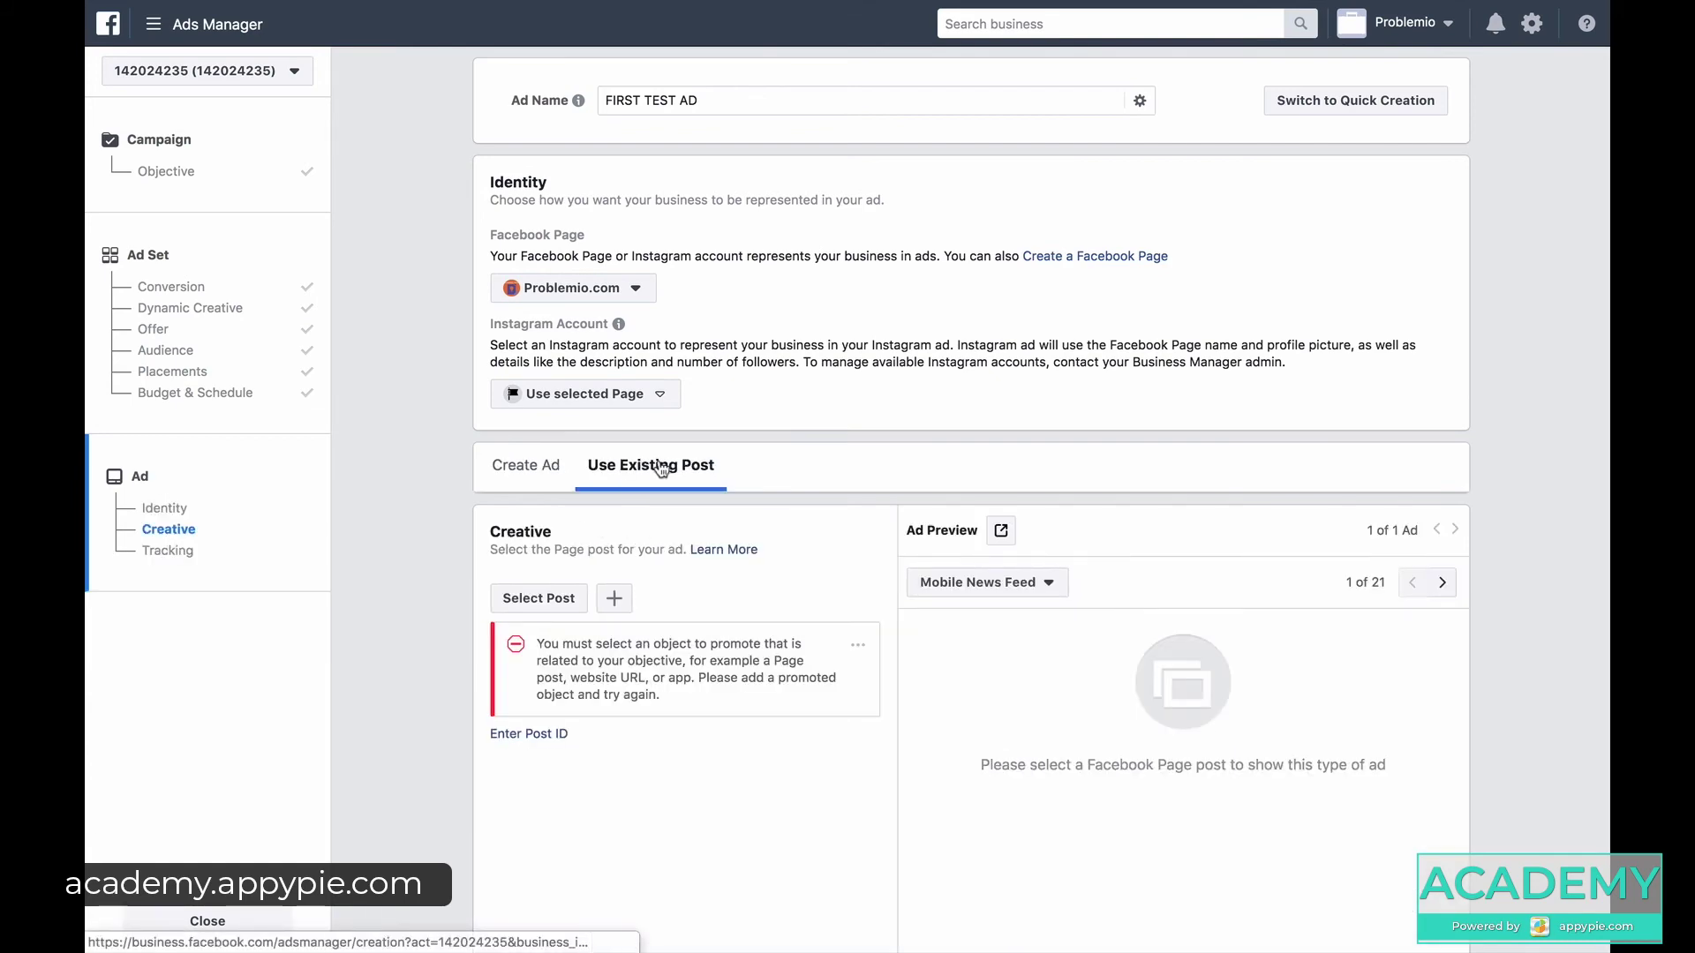
click(569, 615)
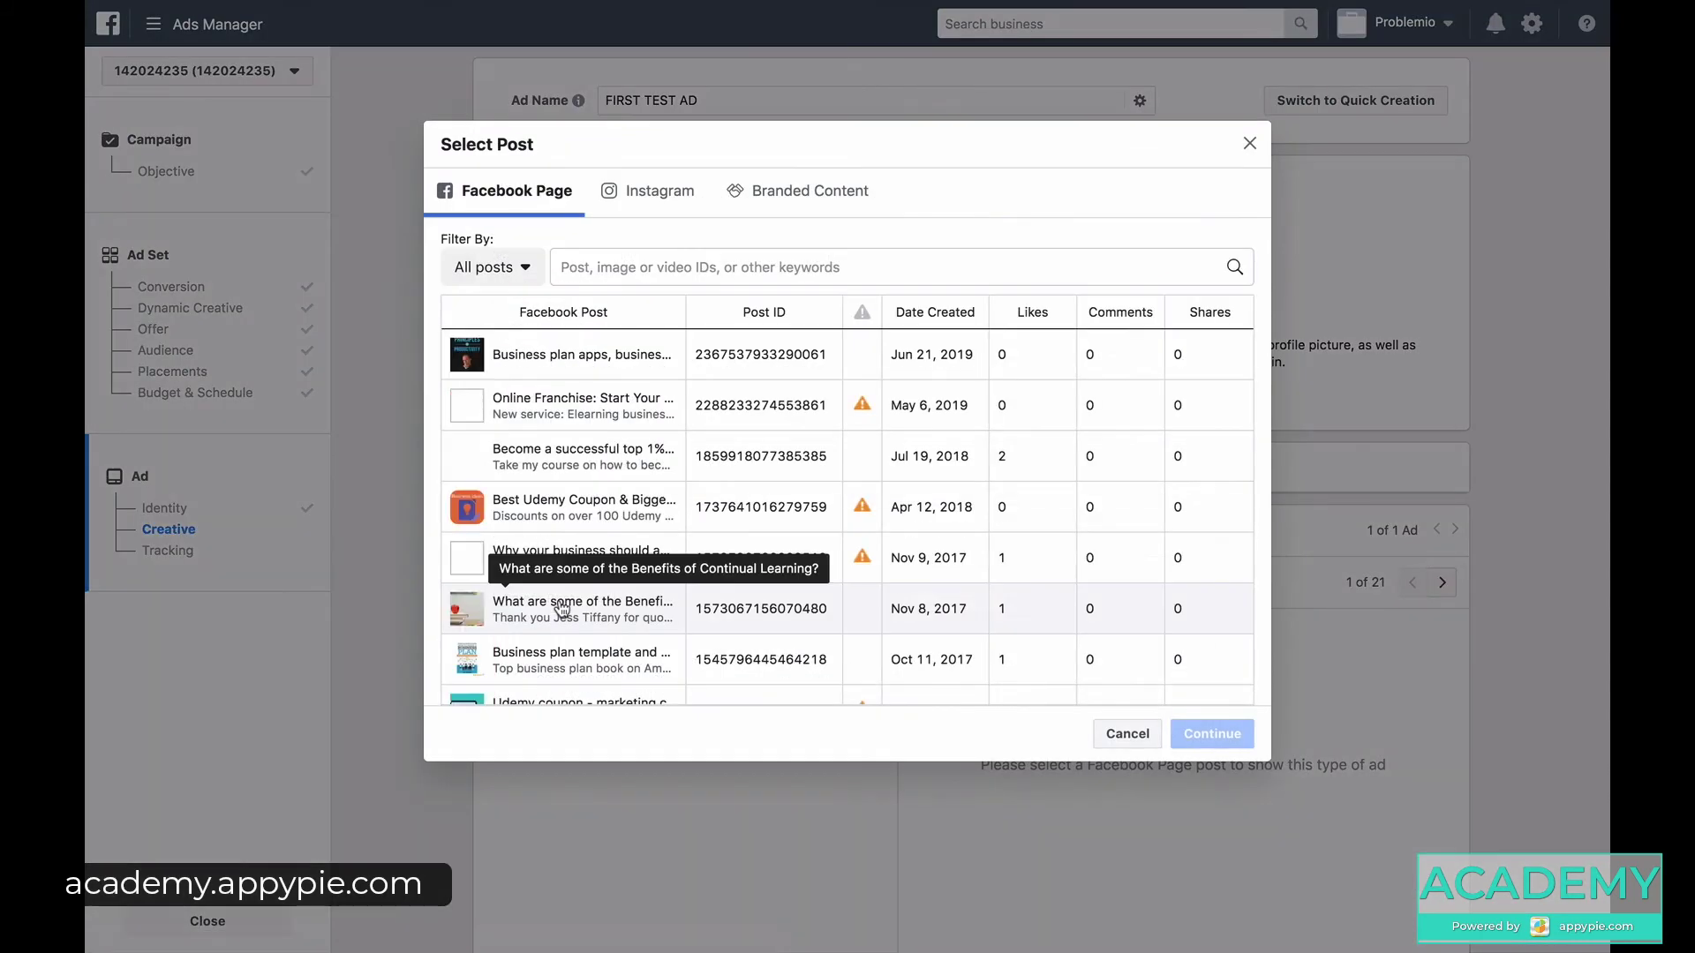
scroll(653, 402, down, 3)
scroll(653, 402, up, 5)
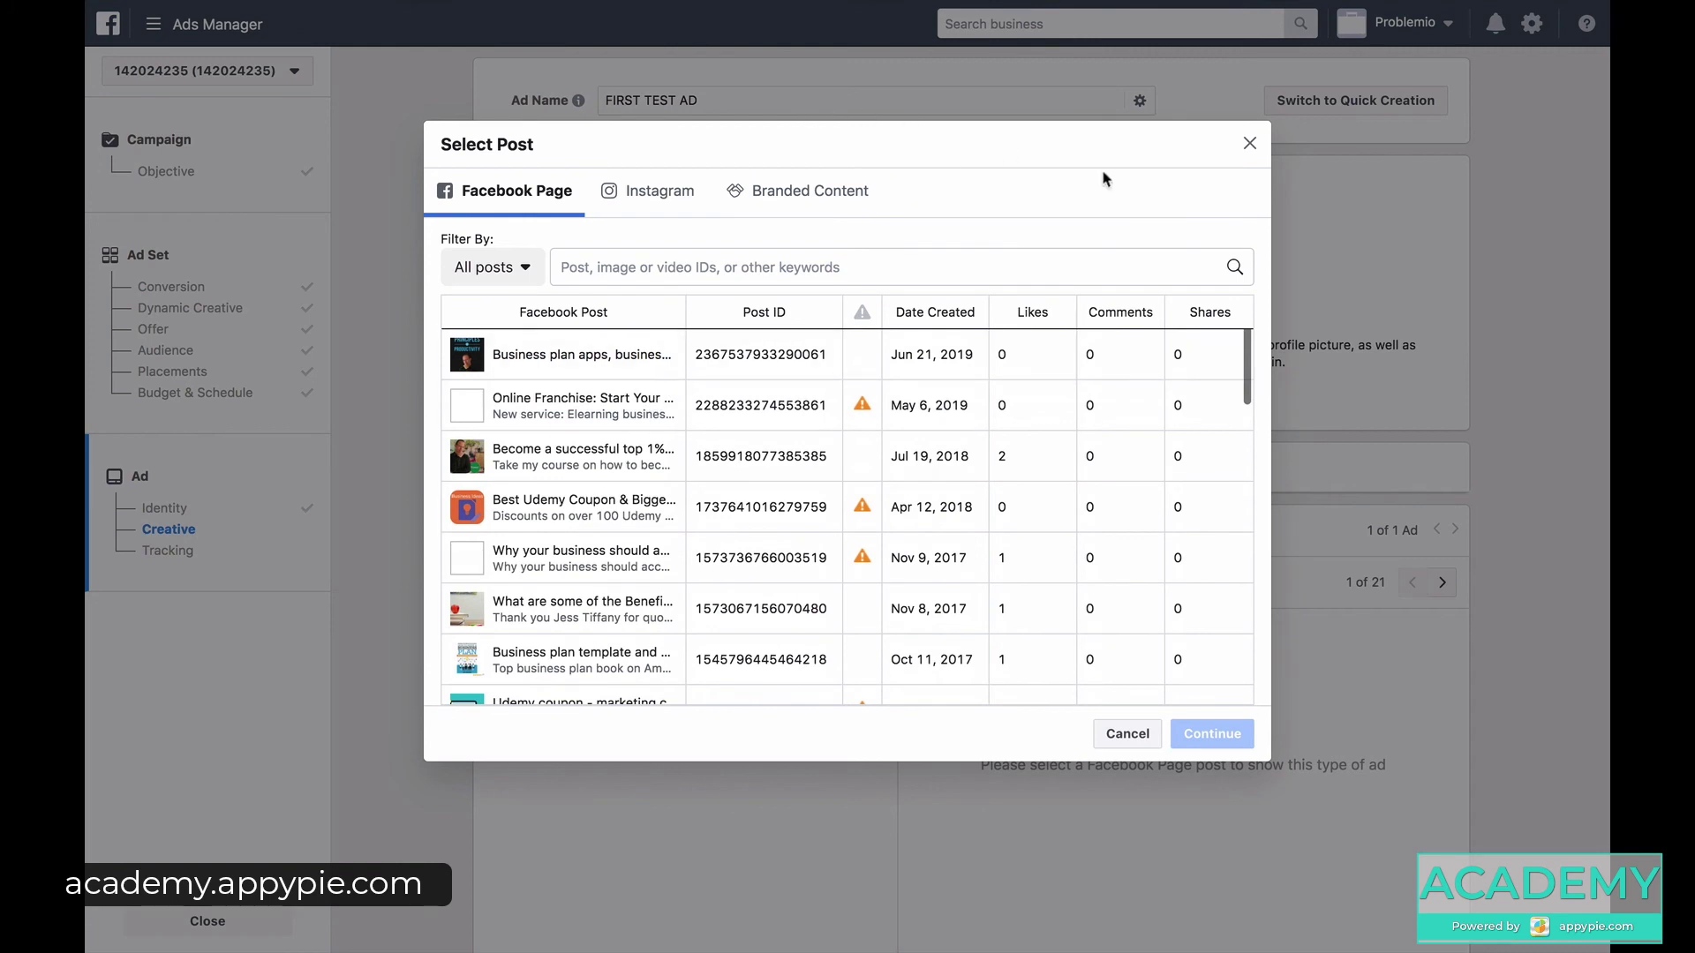
click(1250, 146)
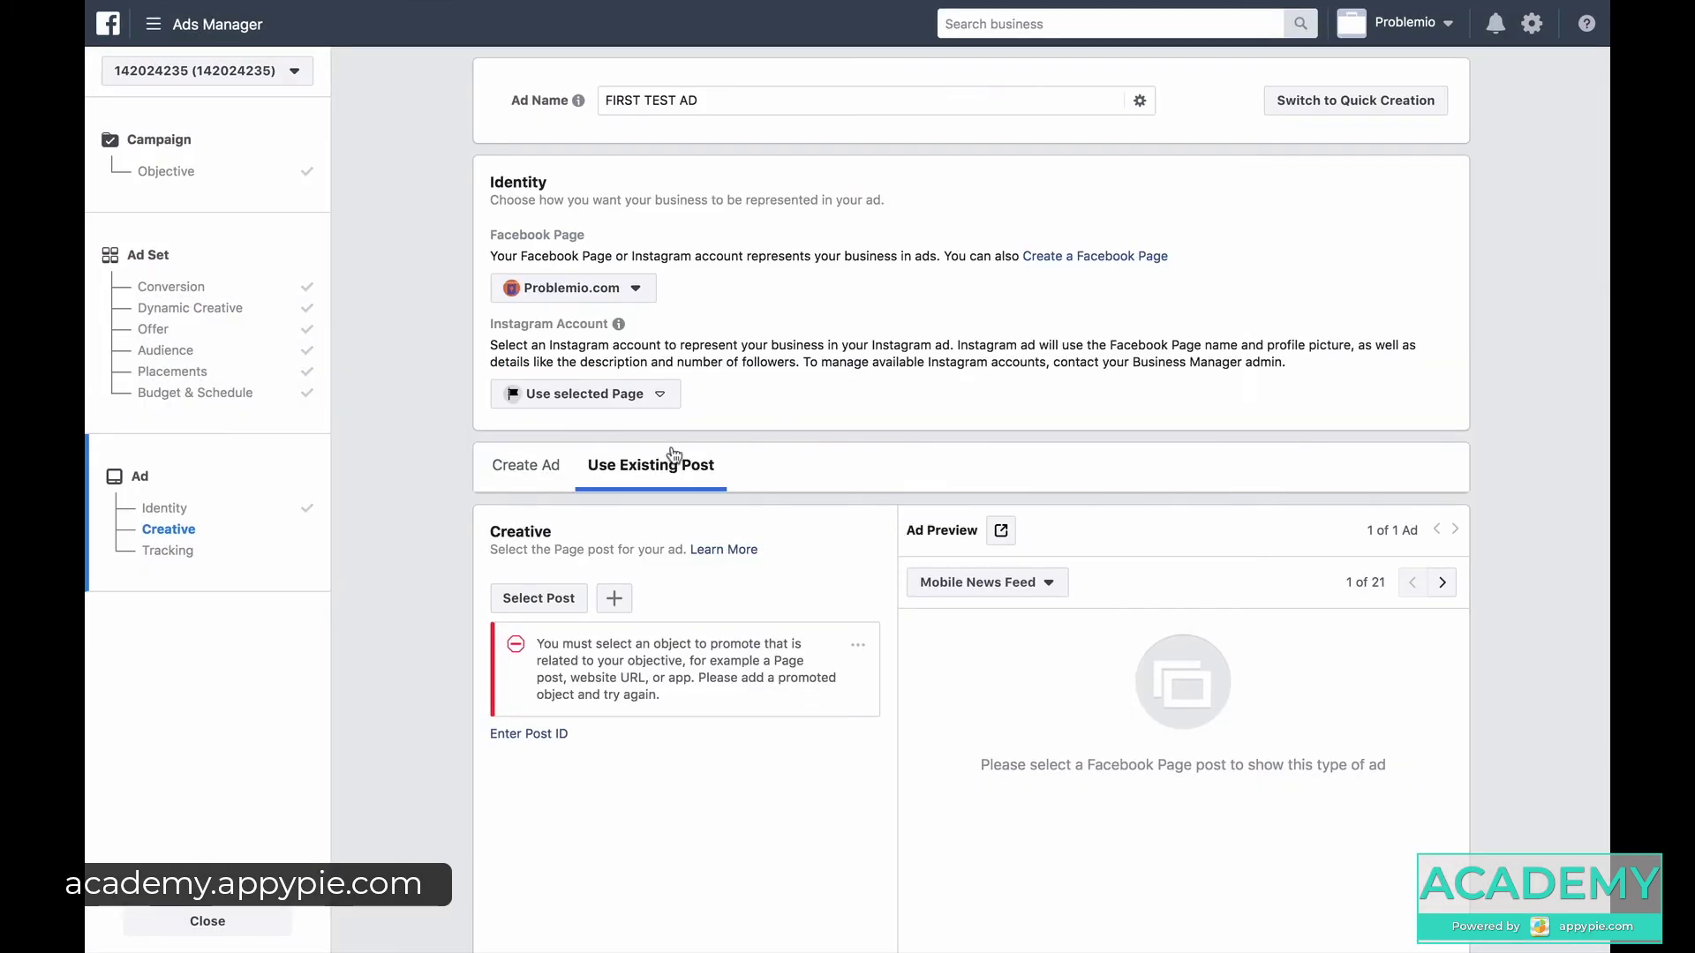
Switch back to Create Ad and look over the primary text, link description and tracking fields.
click(526, 466)
scroll(416, 596, down, 2)
scroll(416, 586, down, 1)
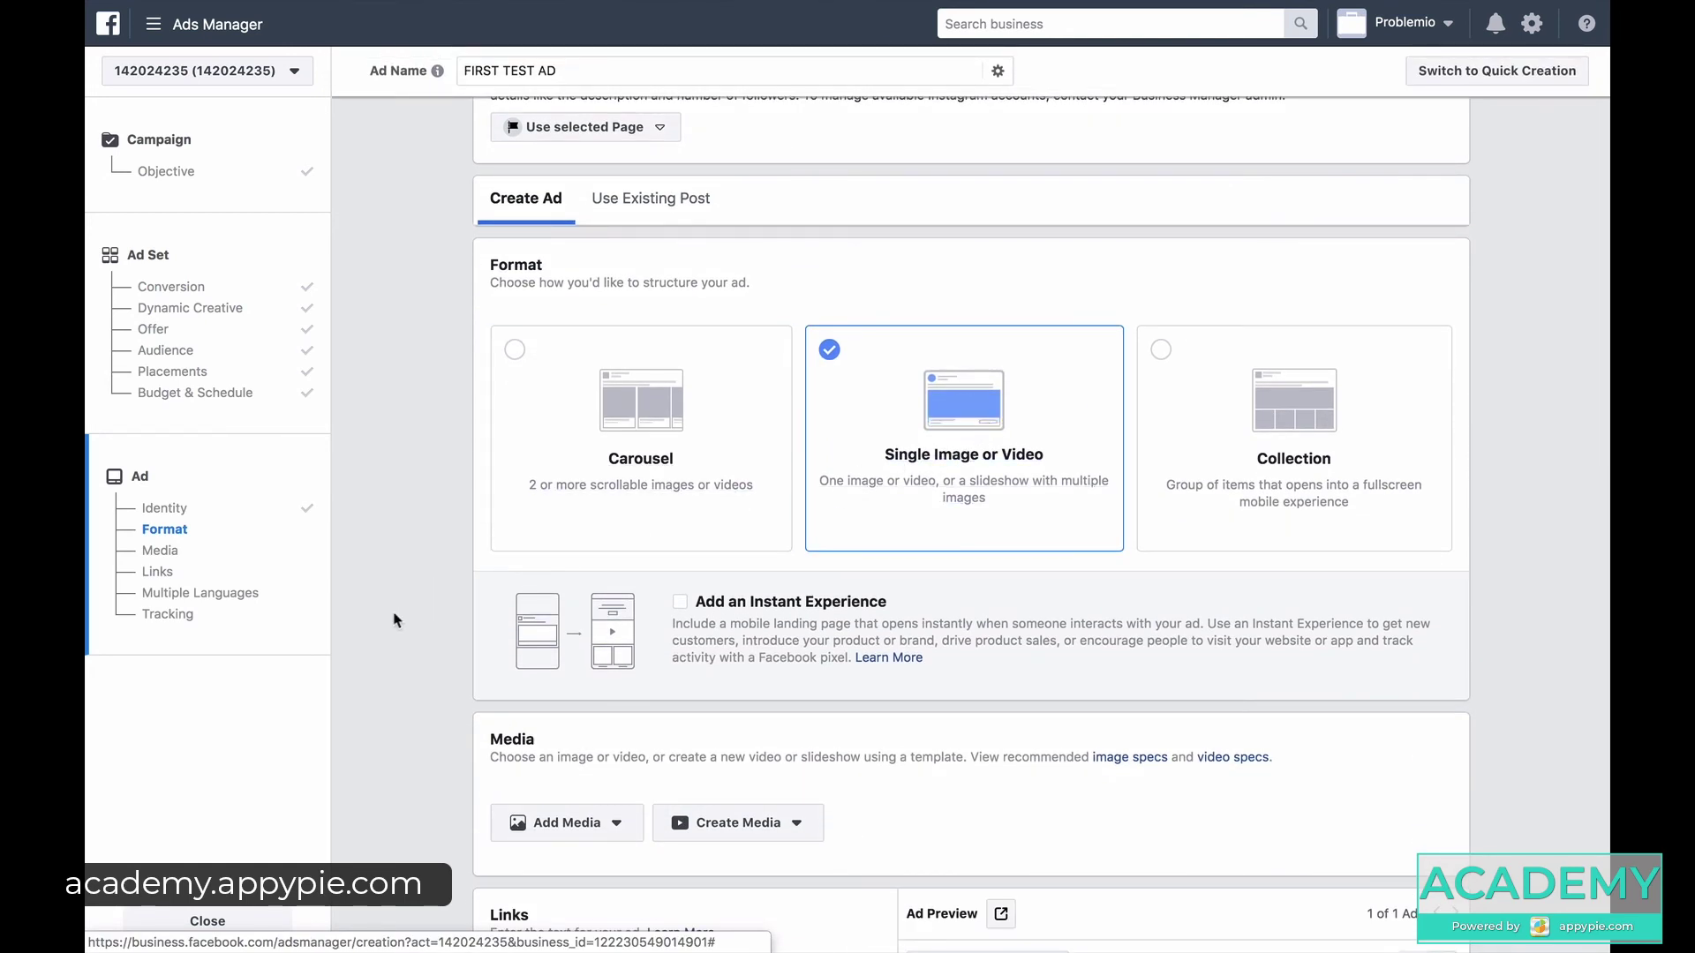
scroll(409, 685, down, 7)
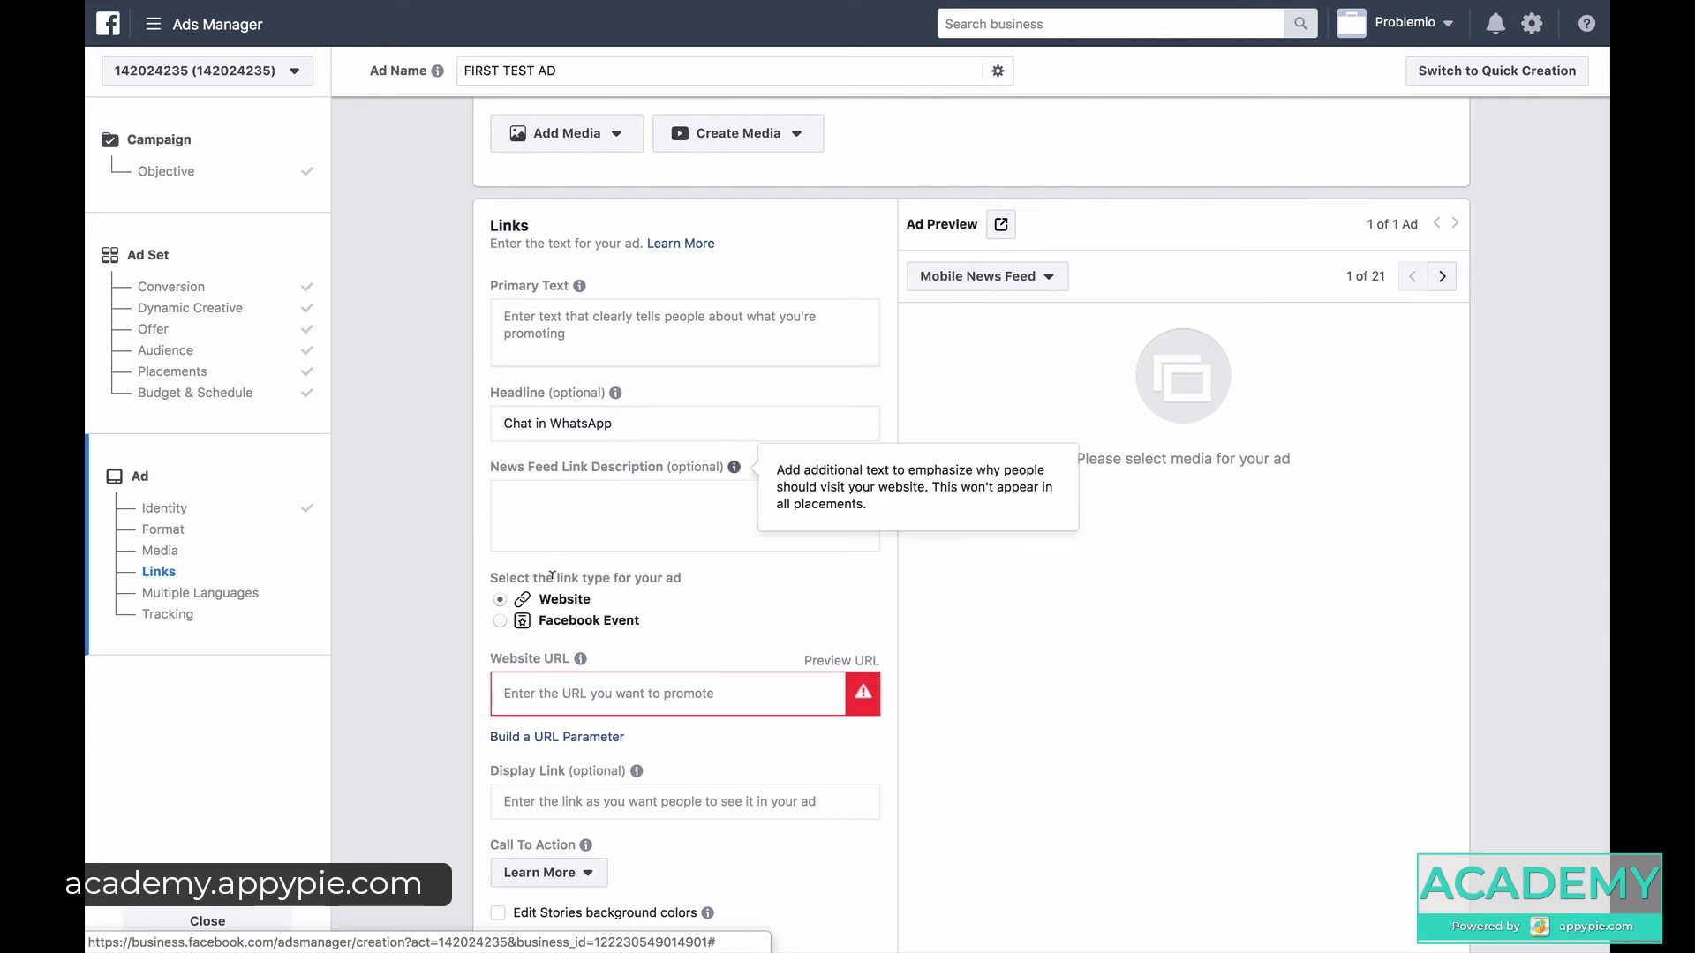
click(592, 343)
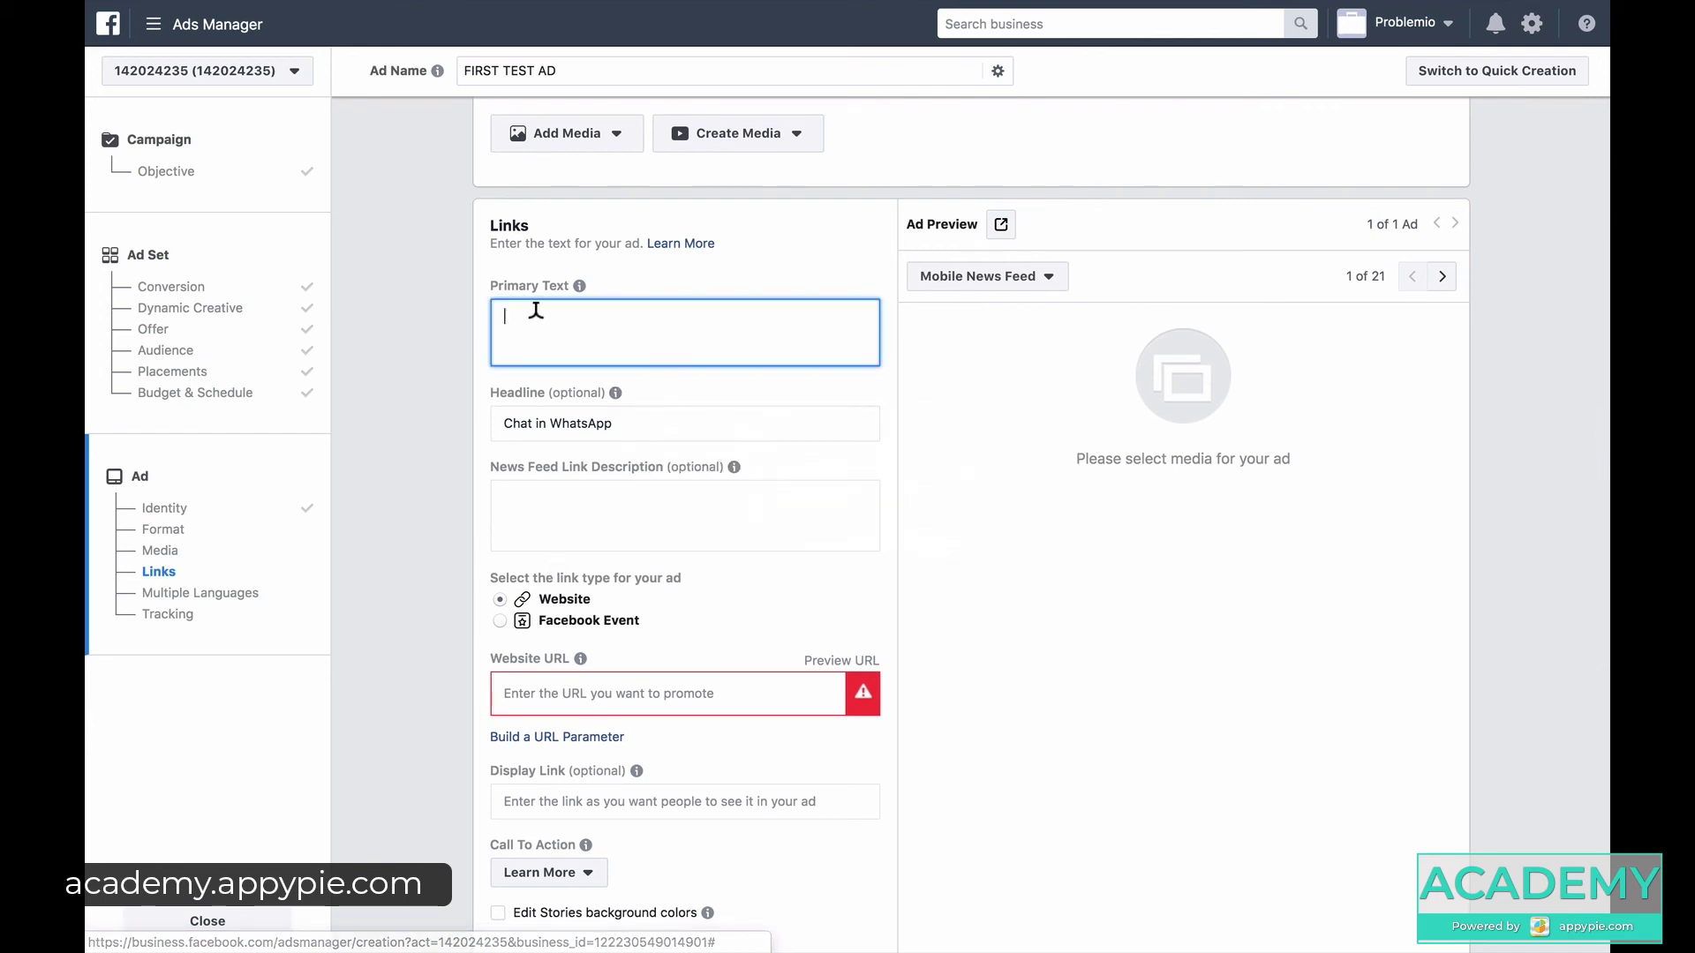
click(540, 529)
scroll(560, 644, down, 5)
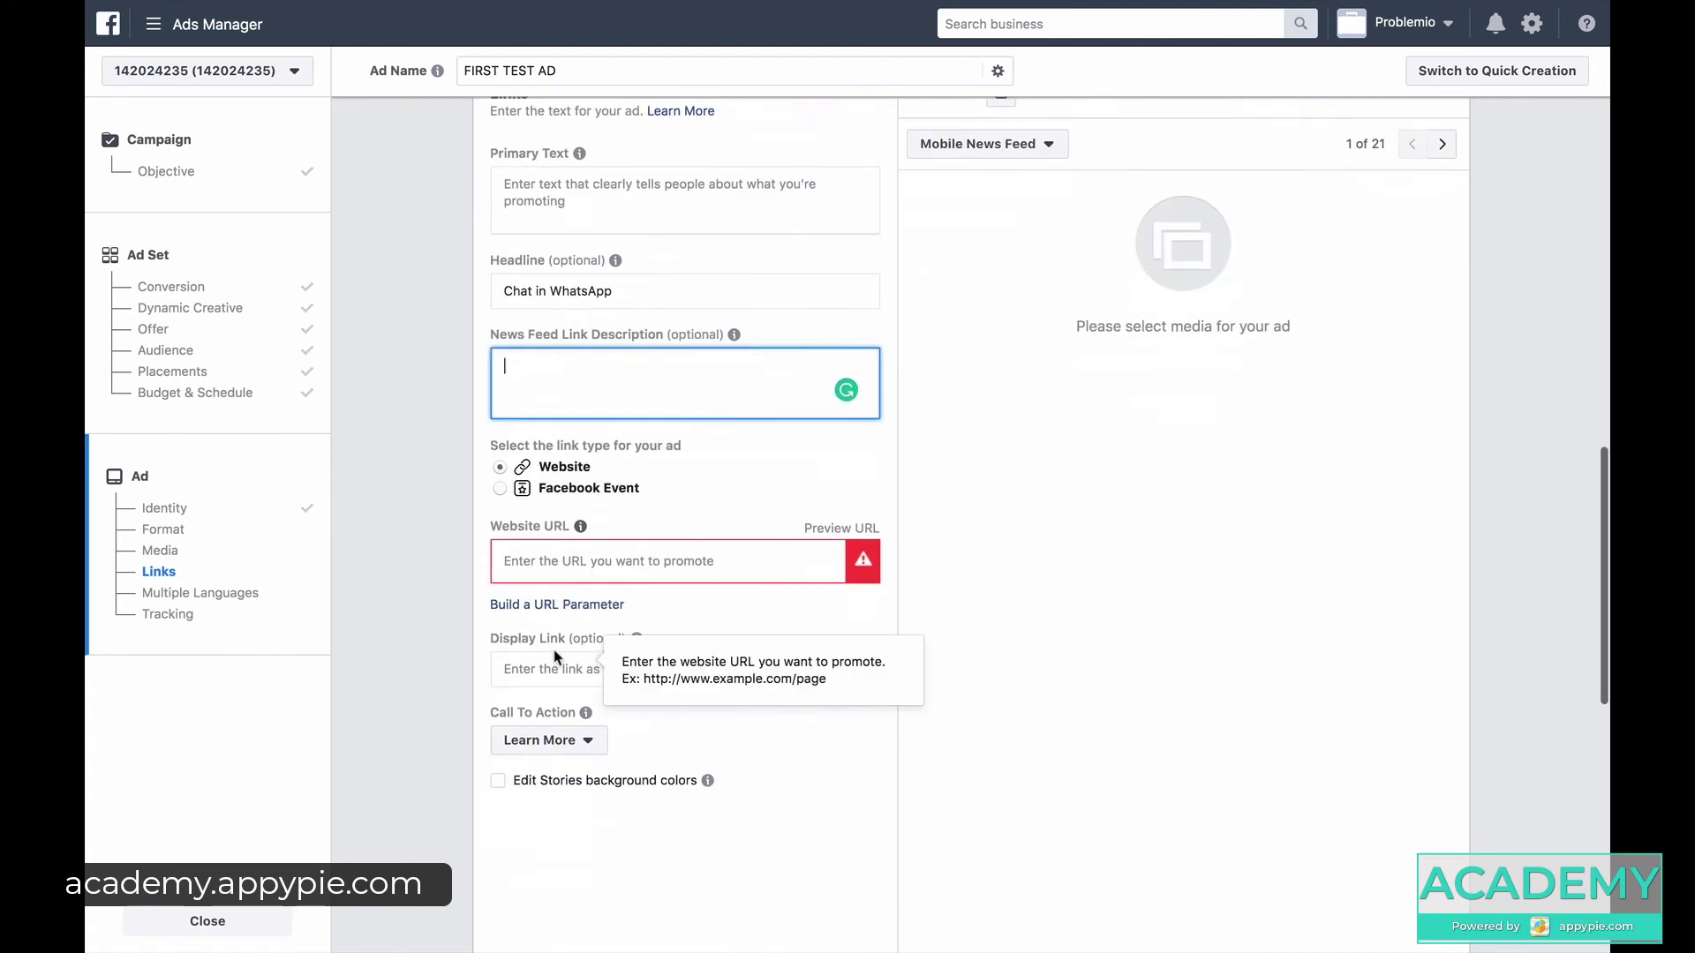
scroll(554, 639, down, 6)
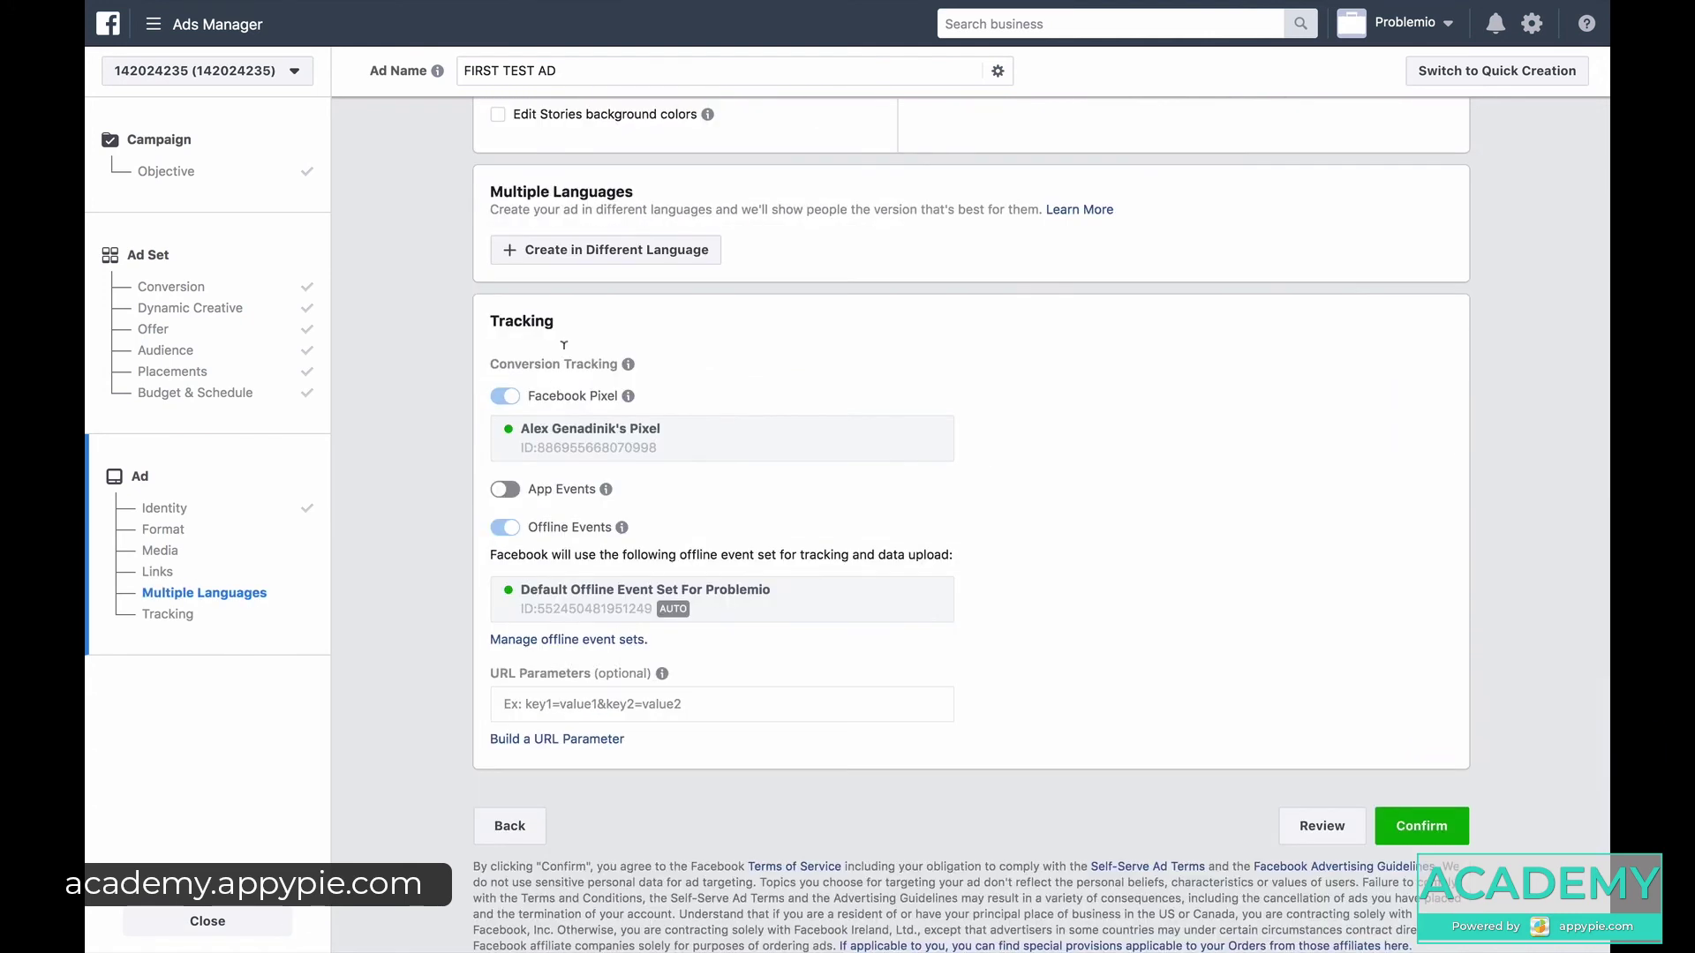
mouse_move(604, 487)
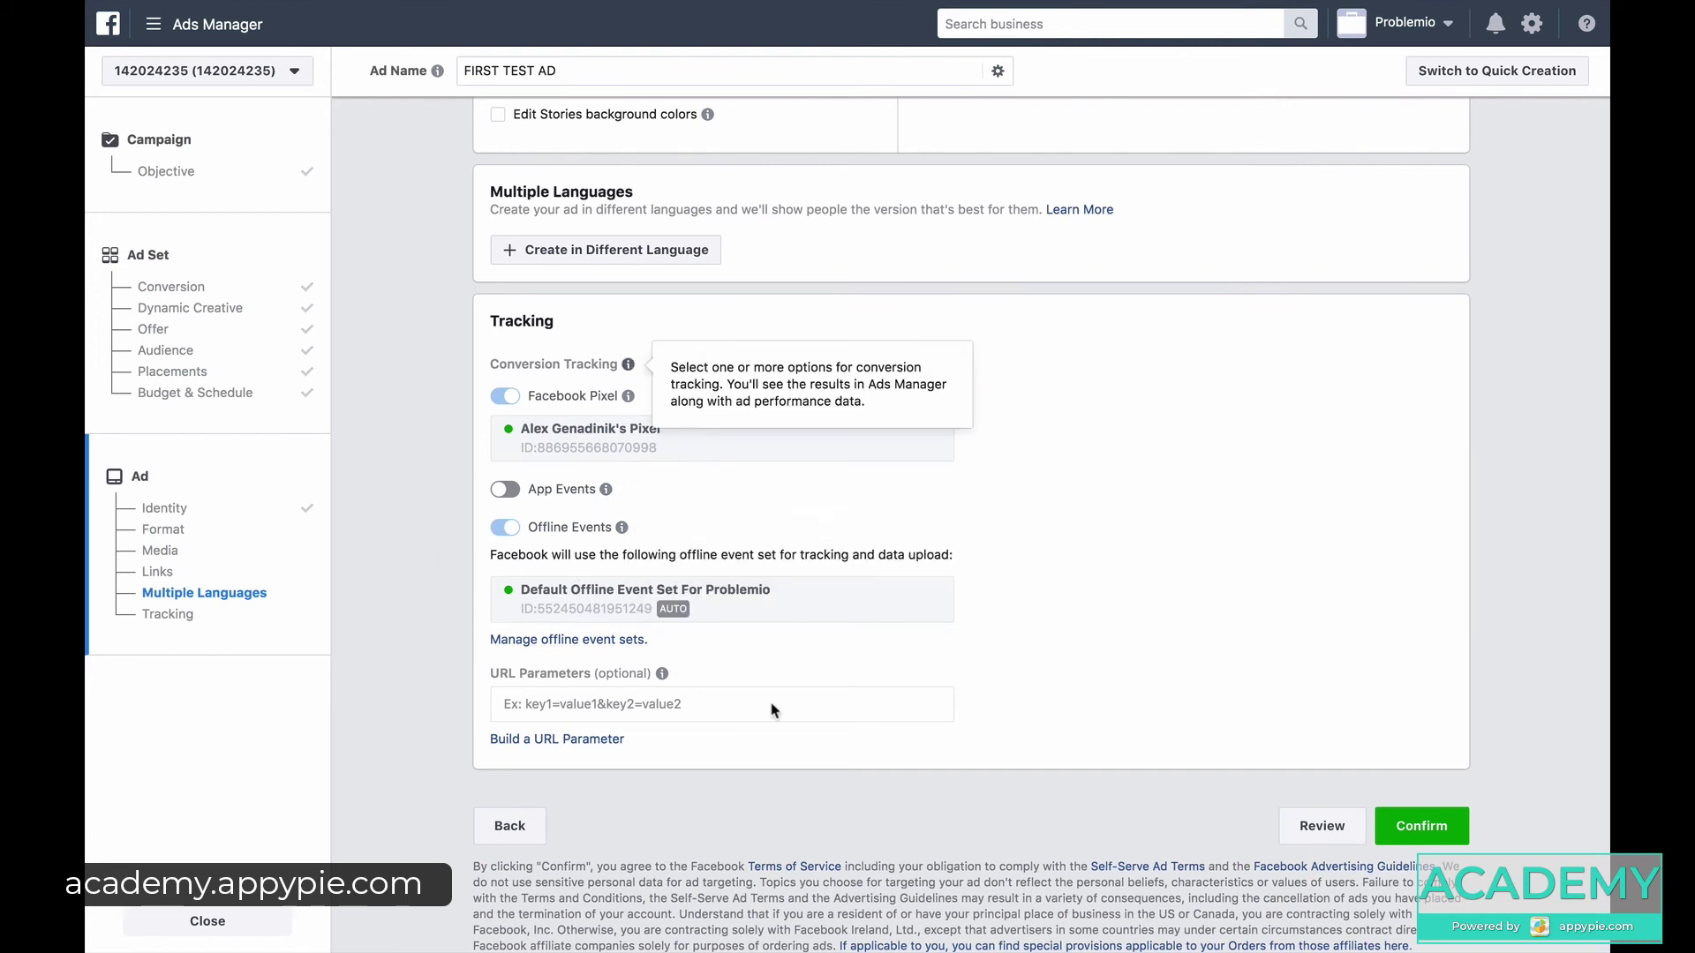
scroll(996, 454, up, 15)
Use the existing Problemio.com post about Best Udemy Coupon discounts as the ad.
scroll(995, 446, down, 2)
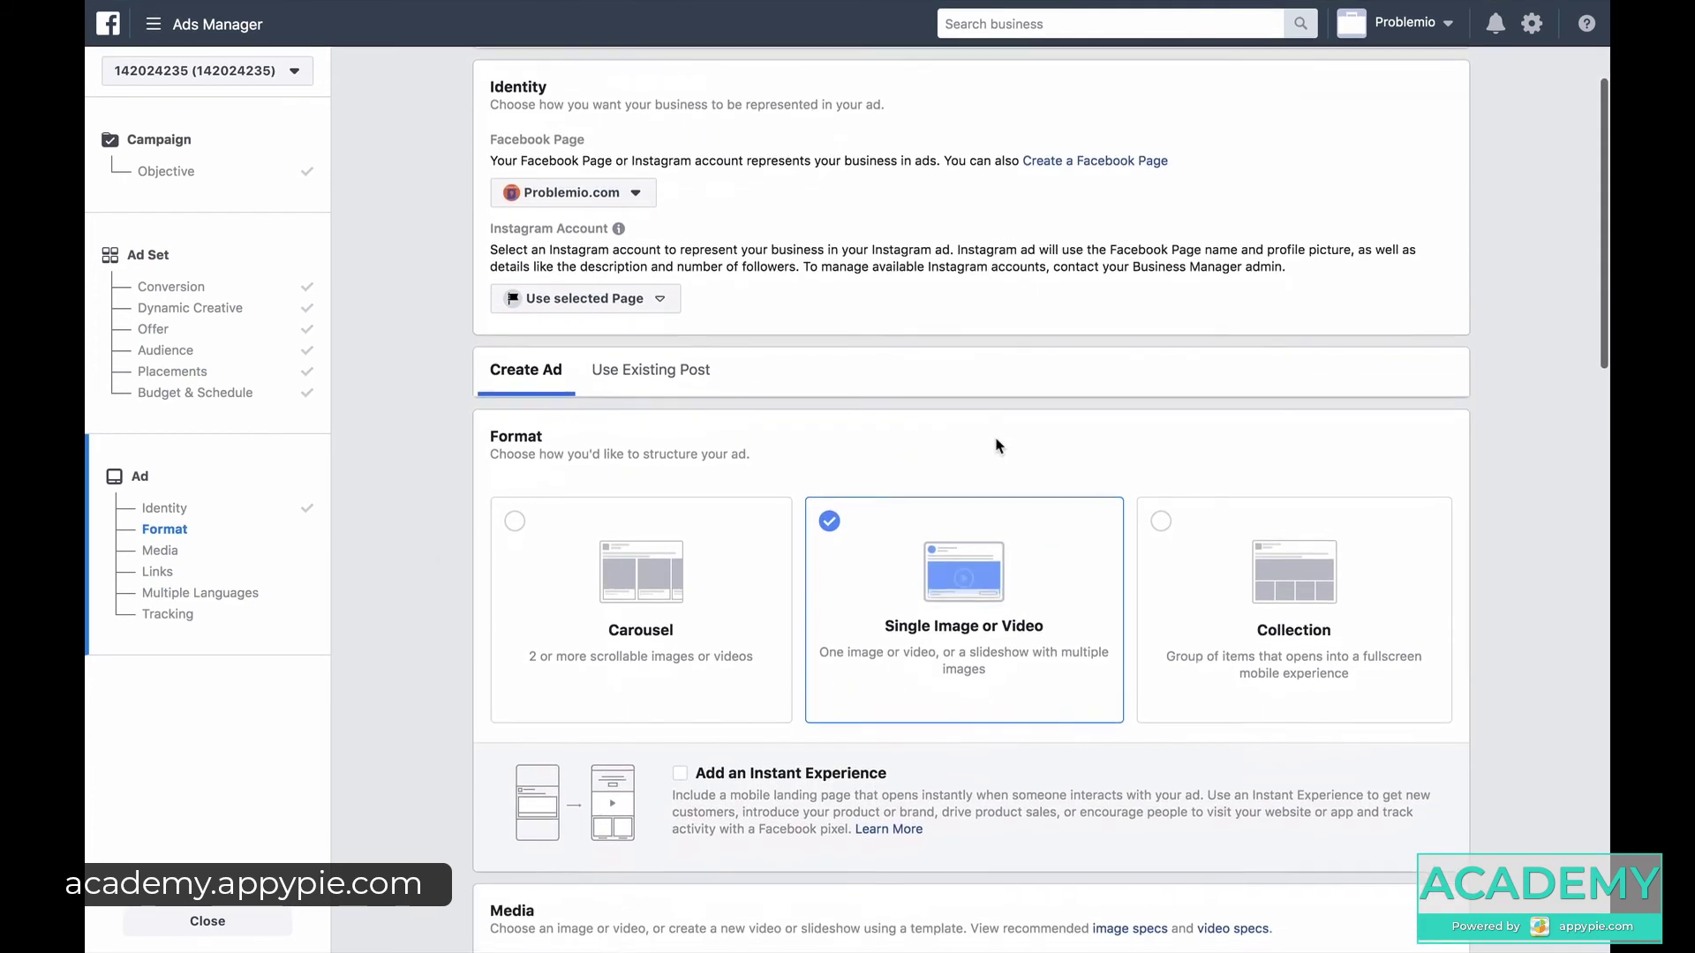
scroll(996, 446, up, 1)
click(640, 421)
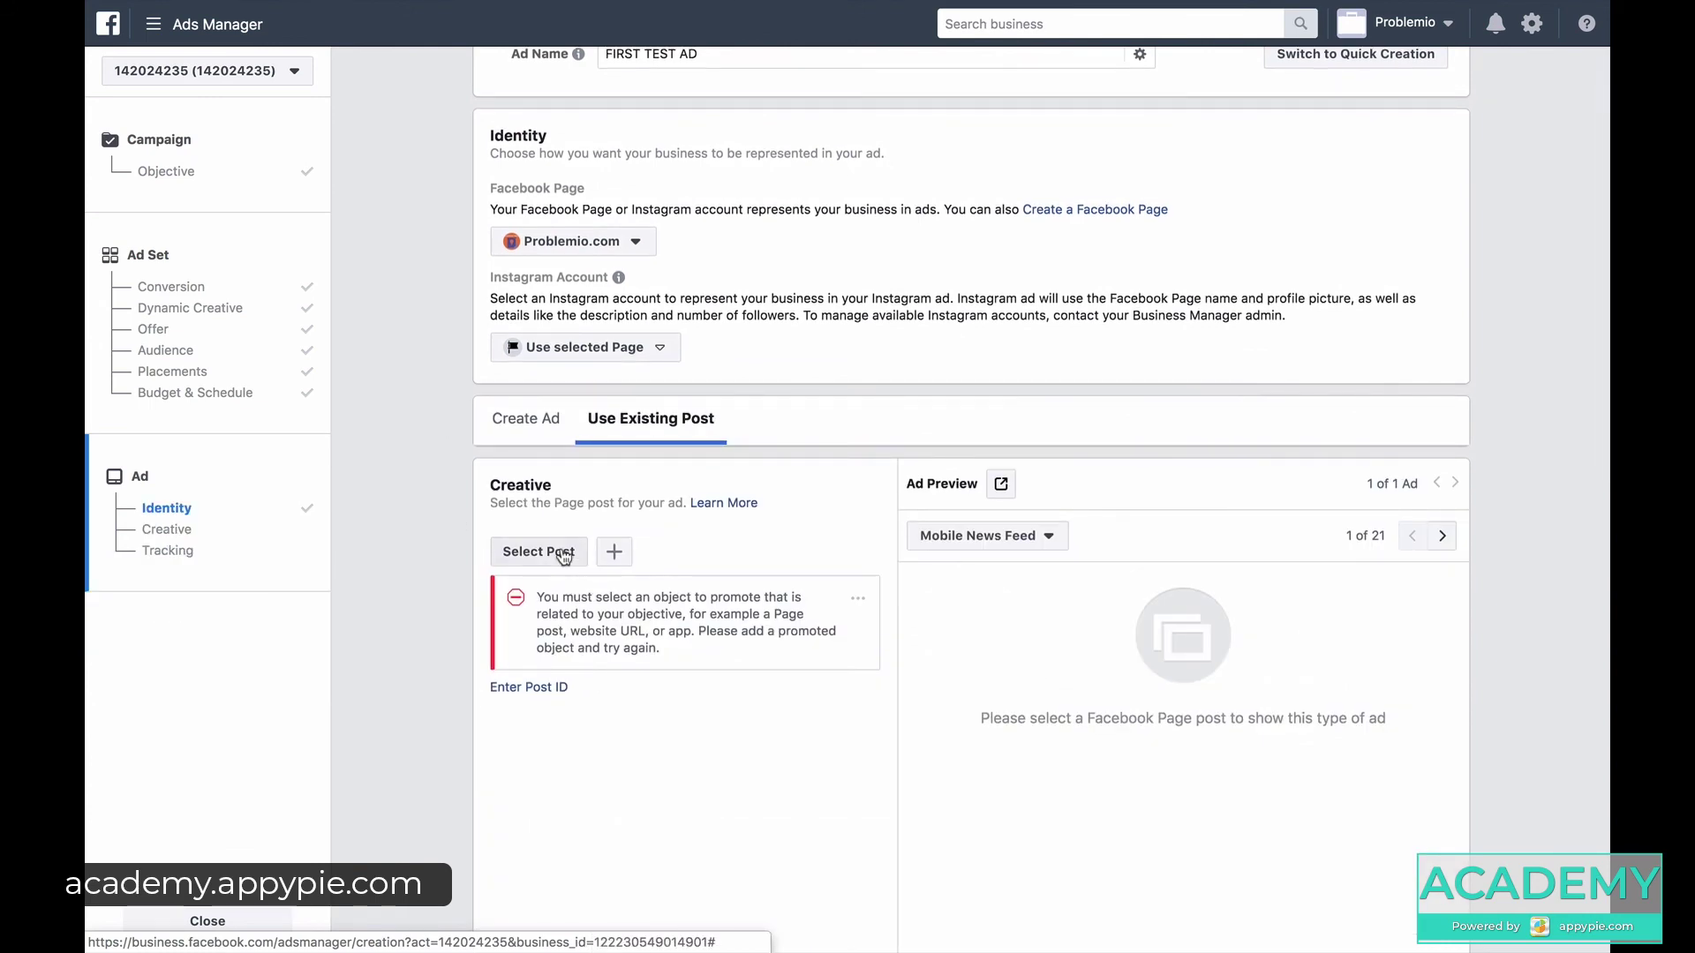
click(563, 554)
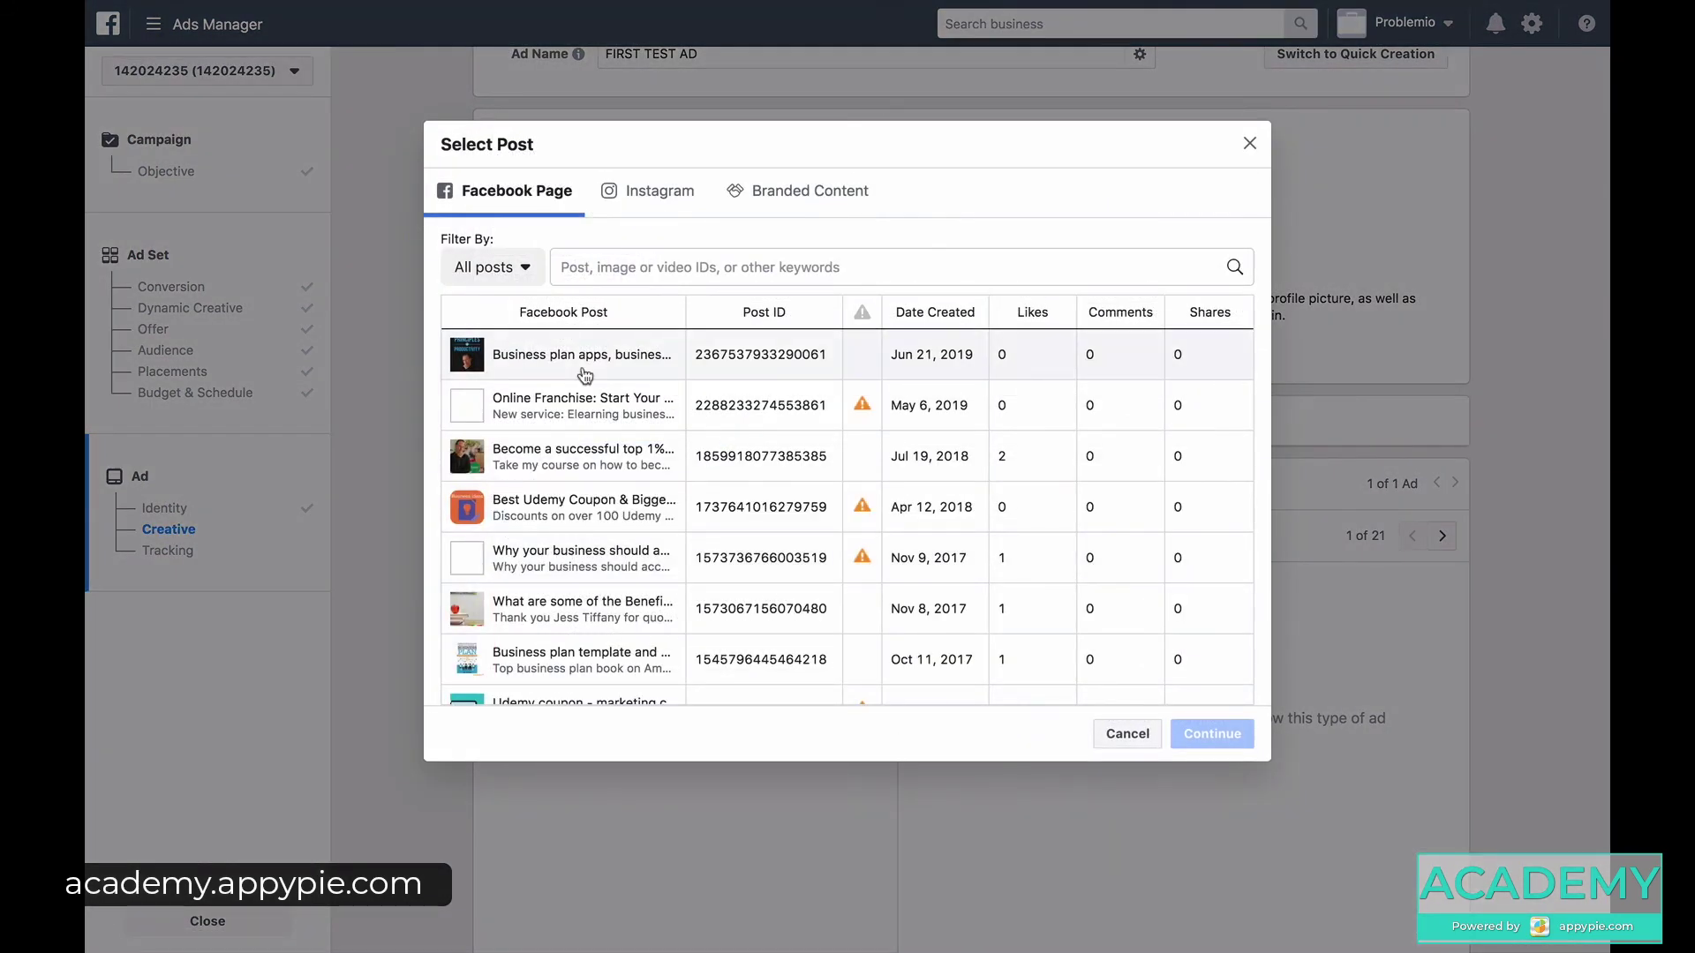
click(582, 508)
click(1212, 733)
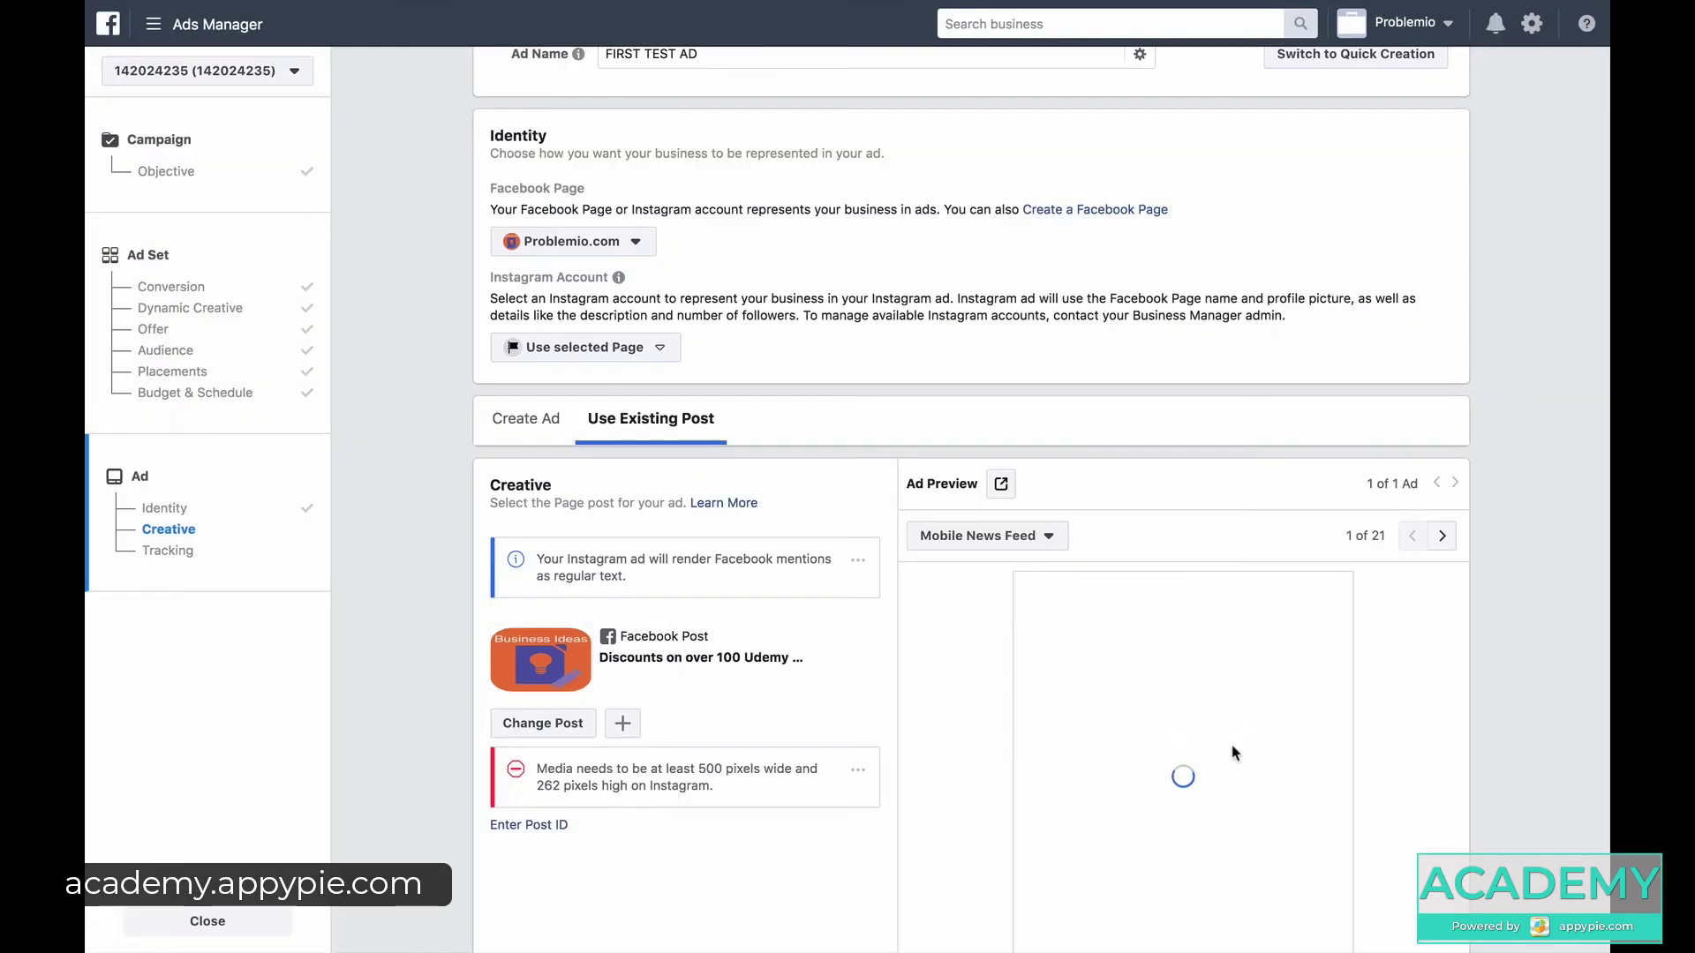
scroll(1325, 794, down, 10)
Confirm FIRST TEST AD to submit the campaign for review.
click(1422, 826)
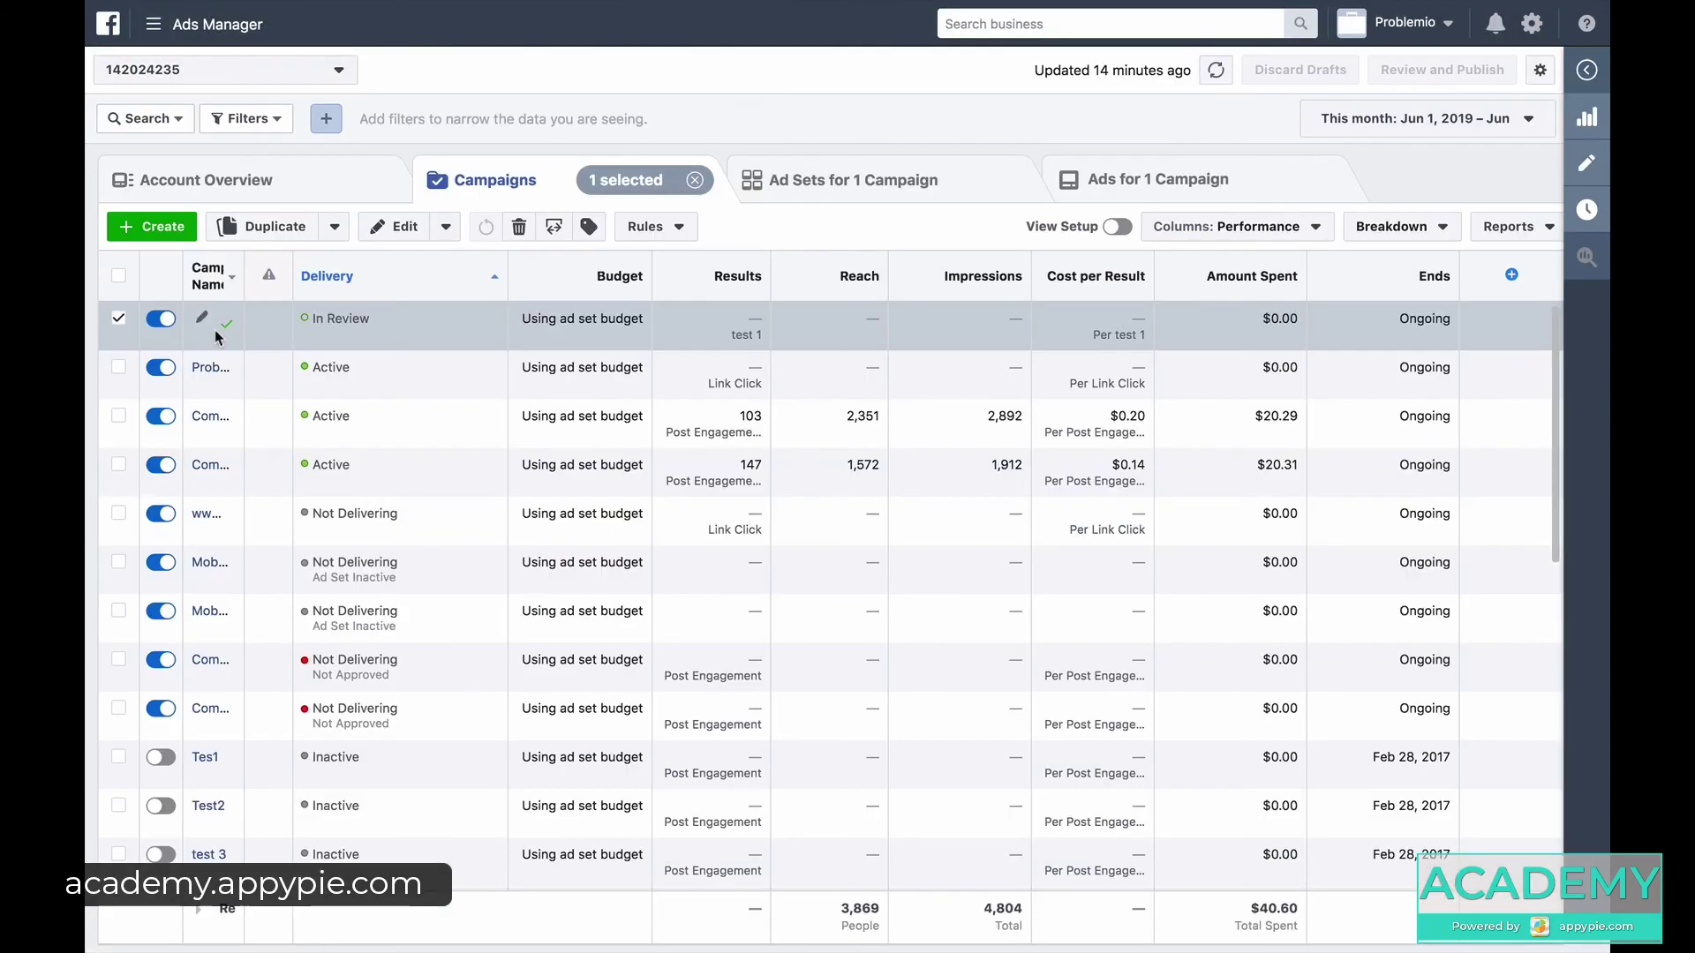